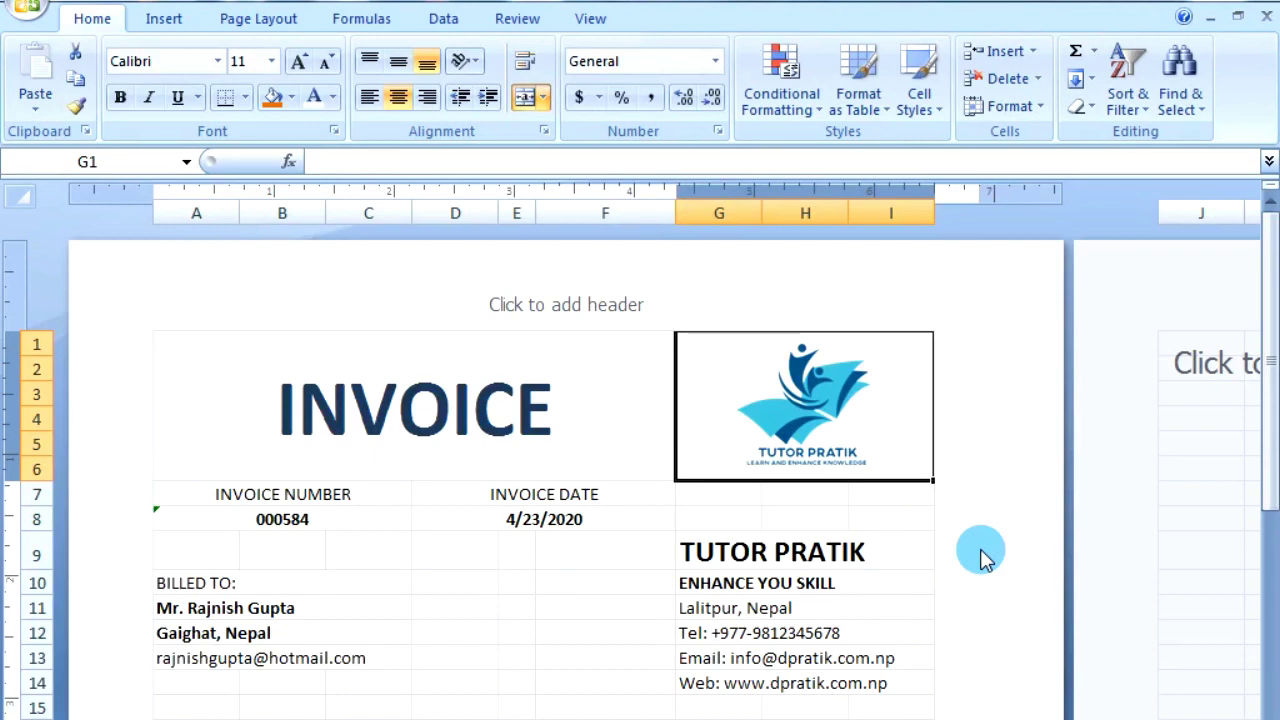
Review the finished sample invoice with its NPR 53,955.00 total, then move to the next, blank worksheet.
{"action": "scroll", "coordinate": [982, 555], "scroll_direction": "down", "scroll_amount": 2}
{"action": "scroll", "coordinate": [978, 553], "scroll_direction": "down", "scroll_amount": 4}
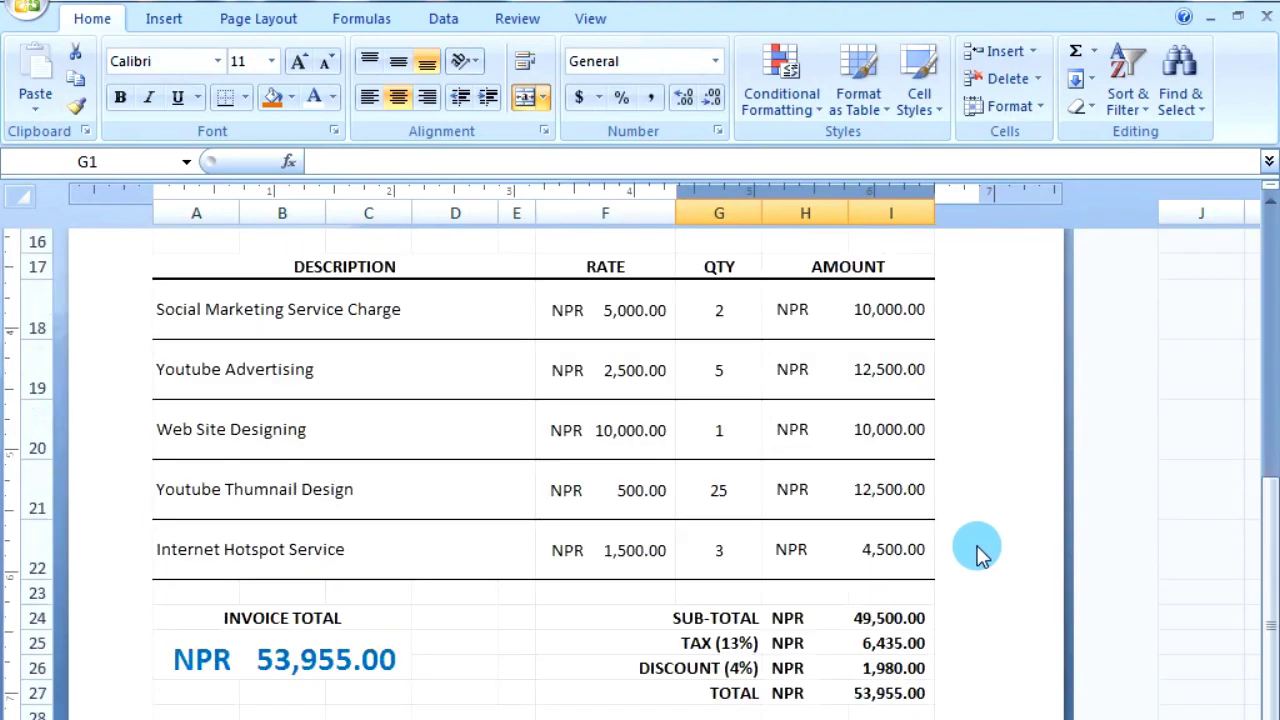
{"action": "scroll", "coordinate": [980, 553], "scroll_direction": "down", "scroll_amount": 4}
{"action": "scroll", "coordinate": [980, 553], "scroll_direction": "down", "scroll_amount": 5}
{"action": "scroll", "coordinate": [978, 553], "scroll_direction": "up", "scroll_amount": 10}
{"action": "scroll", "coordinate": [977, 549], "scroll_direction": "up", "scroll_amount": 3}
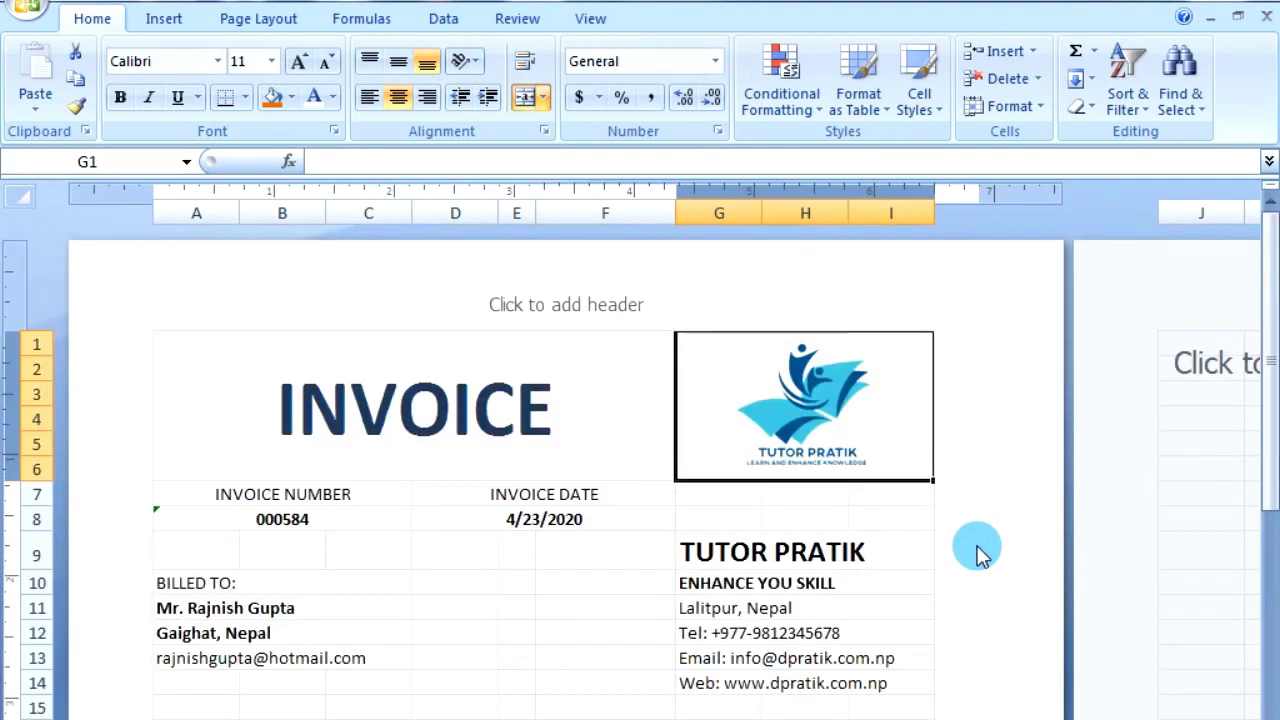
{"action": "left_click", "coordinate": [488, 427]}
{"action": "scroll", "coordinate": [954, 583], "scroll_direction": "down", "scroll_amount": 2}
{"action": "scroll", "coordinate": [958, 585], "scroll_direction": "down", "scroll_amount": 2}
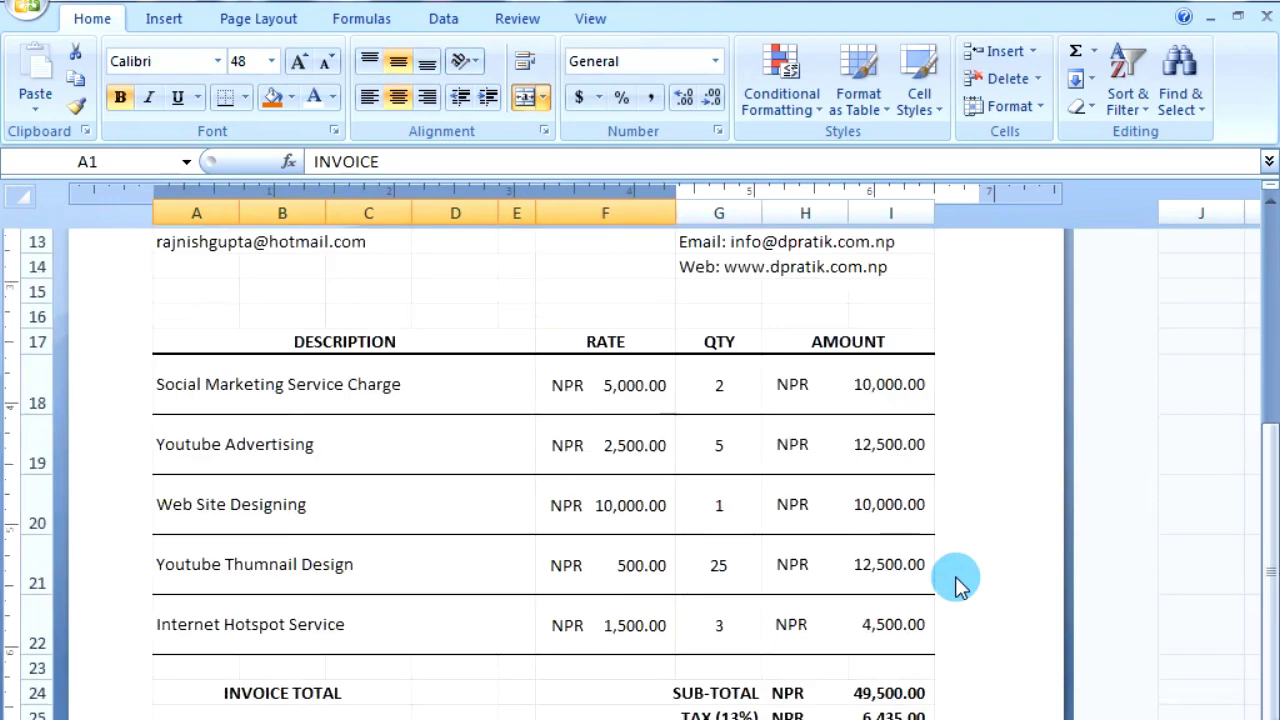
{"action": "scroll", "coordinate": [958, 585], "scroll_direction": "down", "scroll_amount": 2}
{"action": "scroll", "coordinate": [956, 584], "scroll_direction": "up", "scroll_amount": 3}
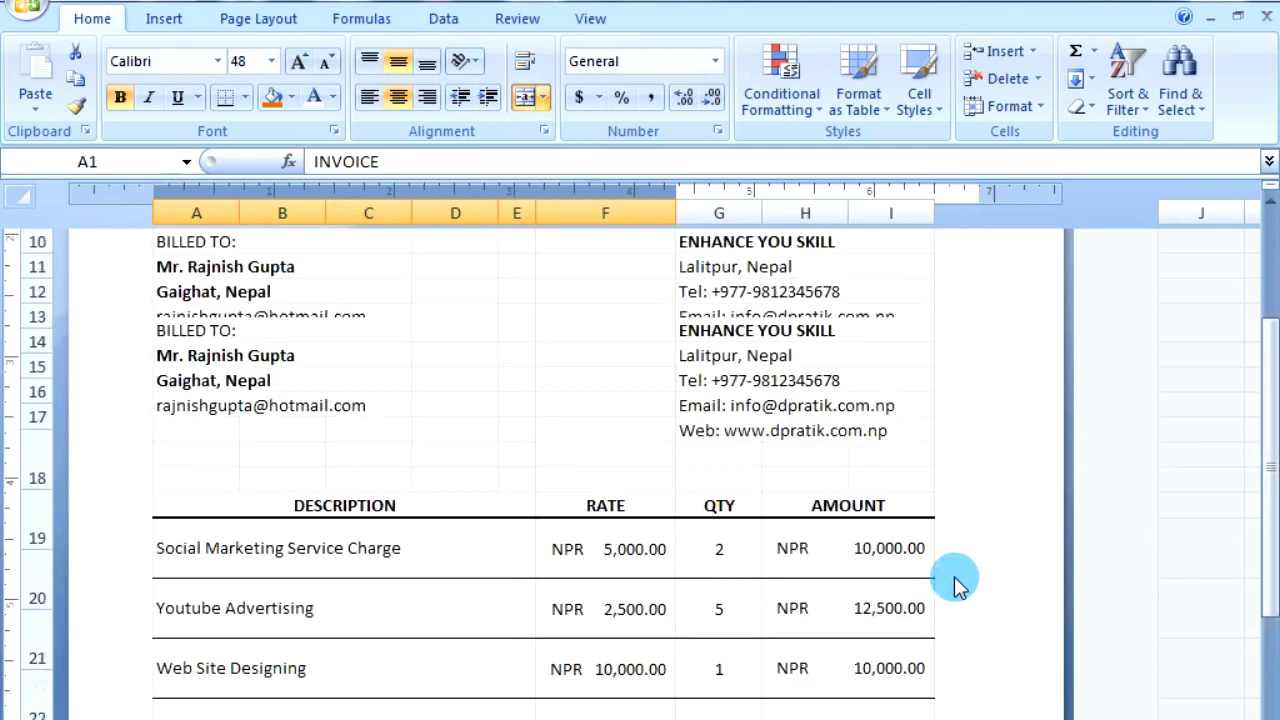
{"action": "scroll", "coordinate": [955, 583], "scroll_direction": "up", "scroll_amount": 3}
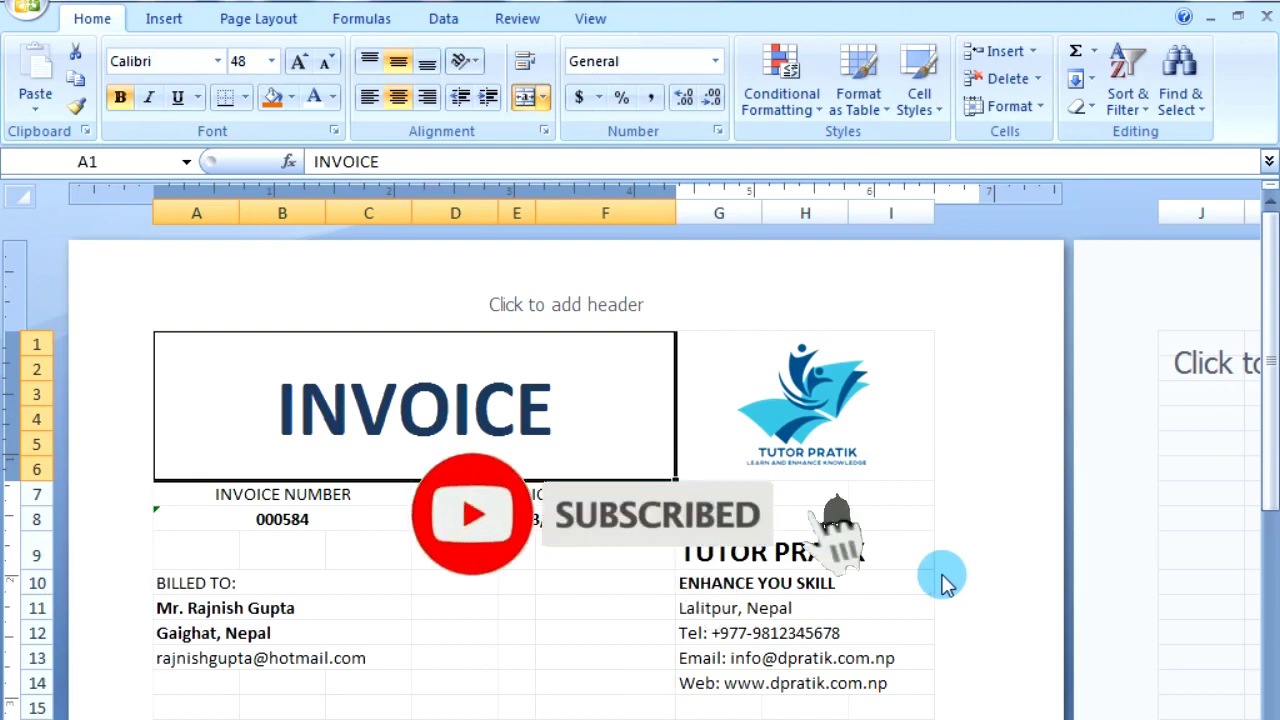
{"action": "scroll", "coordinate": [945, 580], "scroll_direction": "down", "scroll_amount": 2}
{"action": "scroll", "coordinate": [945, 580], "scroll_direction": "down", "scroll_amount": 2}
{"action": "scroll", "coordinate": [945, 580], "scroll_direction": "down", "scroll_amount": 3}
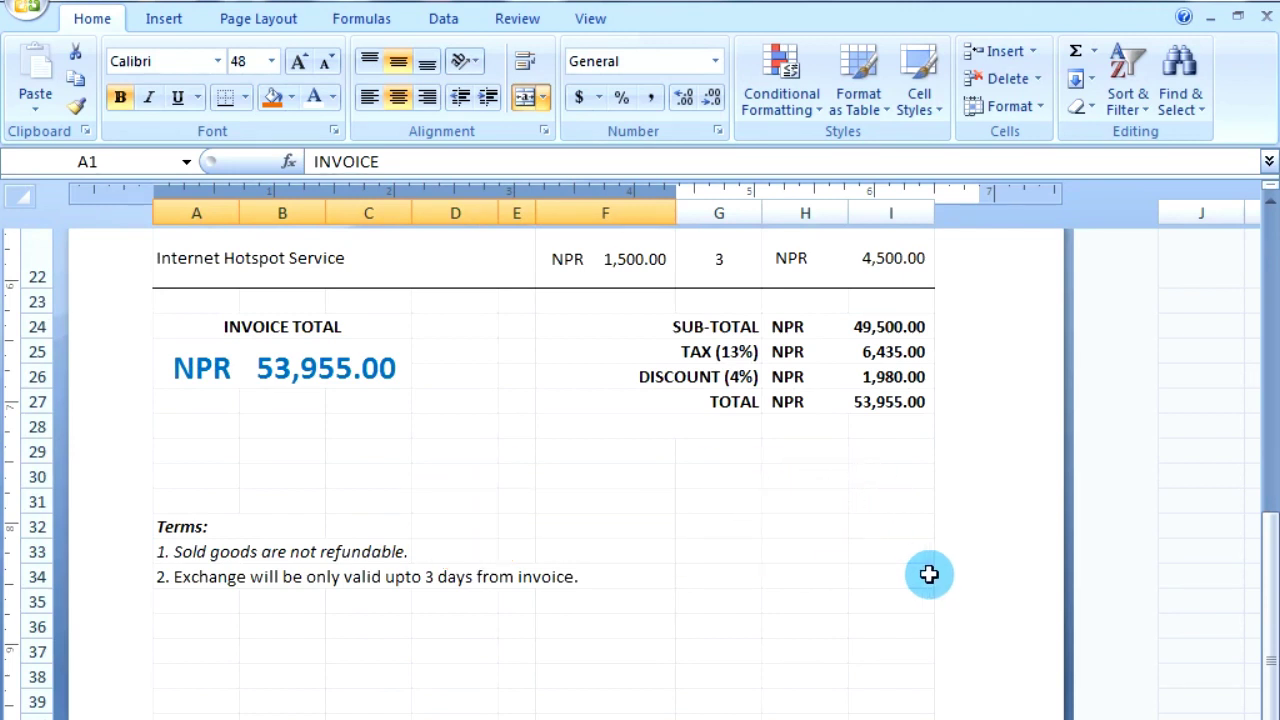
{"action": "key", "text": "ctrl+Page_Down"}
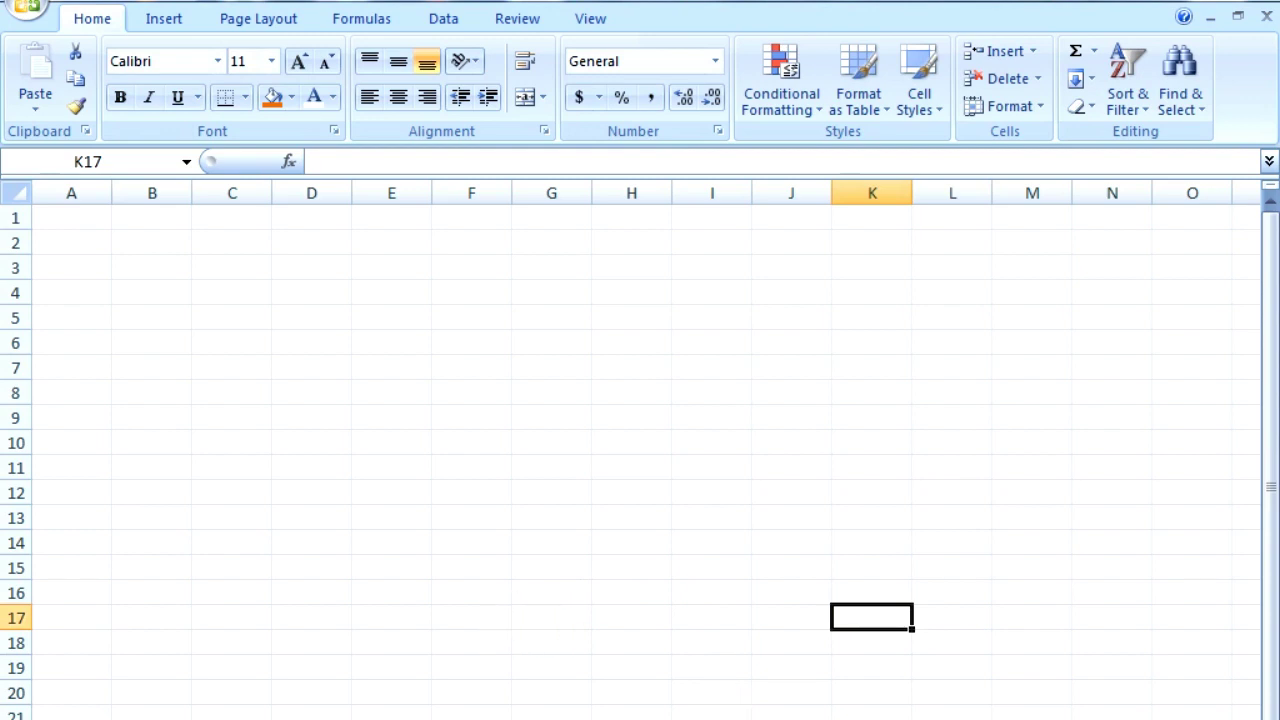
Switch the blank sheet to Page Layout view and look over the empty page and header area.
{"action": "scroll", "coordinate": [640, 450], "scroll_direction": "right", "scroll_amount": 2}
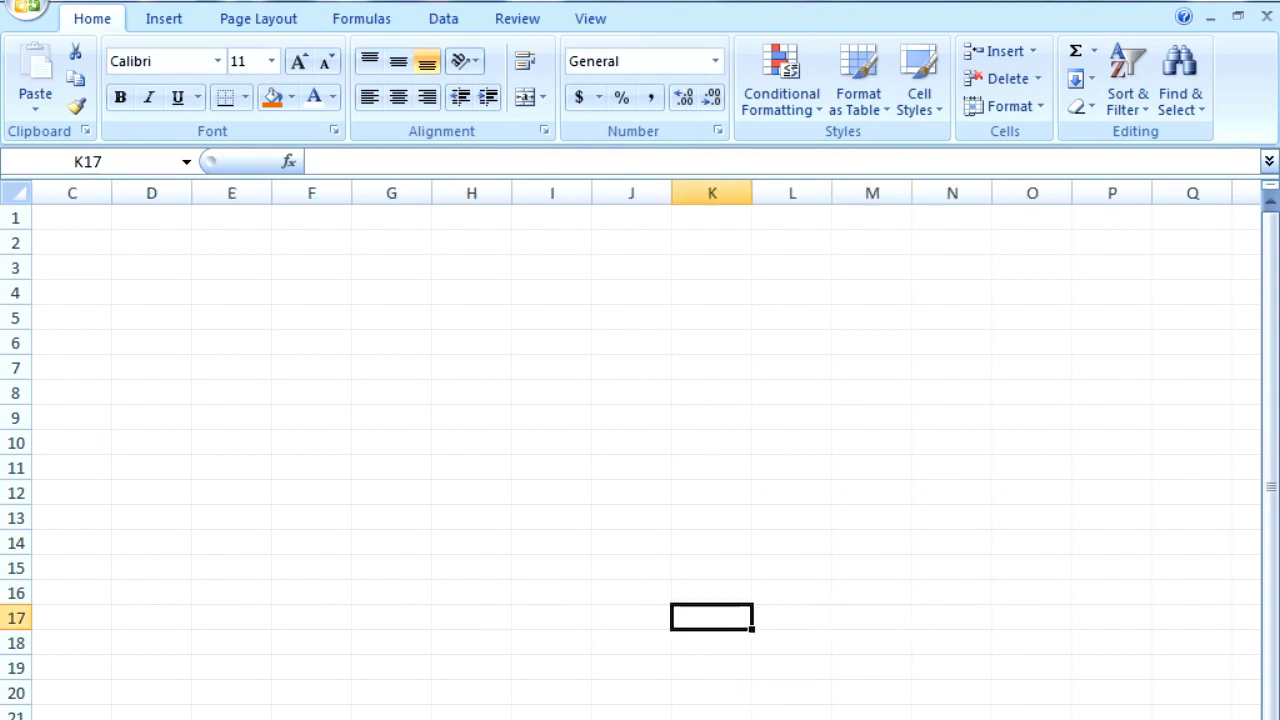
{"action": "scroll", "coordinate": [640, 450], "scroll_direction": "left", "scroll_amount": 2}
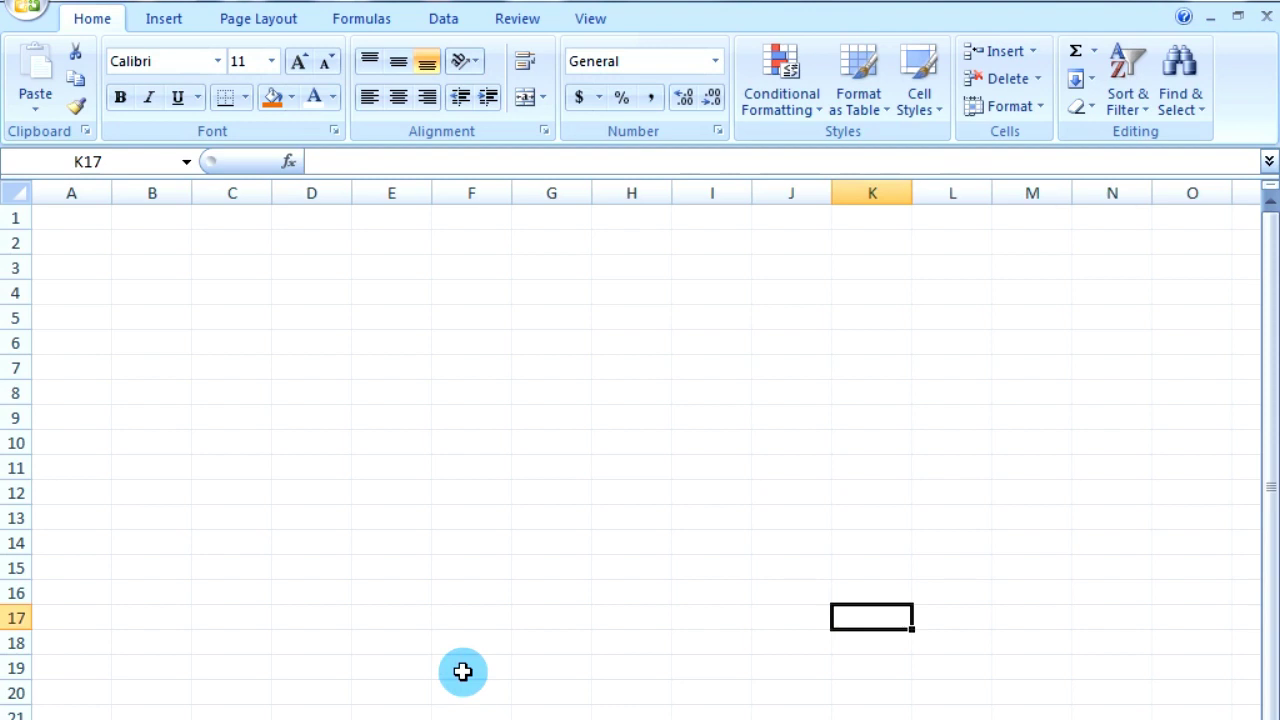
{"action": "scroll", "coordinate": [640, 450], "scroll_direction": "right", "scroll_amount": 2}
{"action": "scroll", "coordinate": [640, 450], "scroll_direction": "left", "scroll_amount": 2}
{"action": "left_click", "coordinate": [374, 543]}
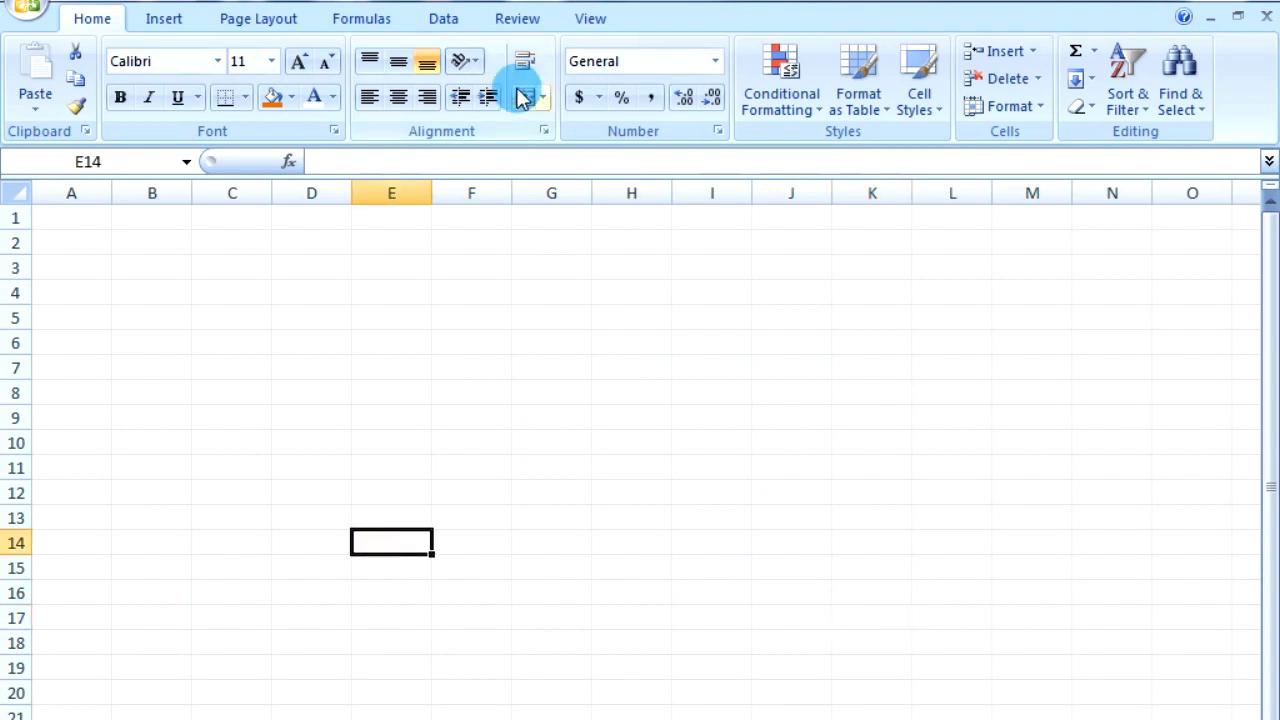
{"action": "left_click", "coordinate": [591, 20]}
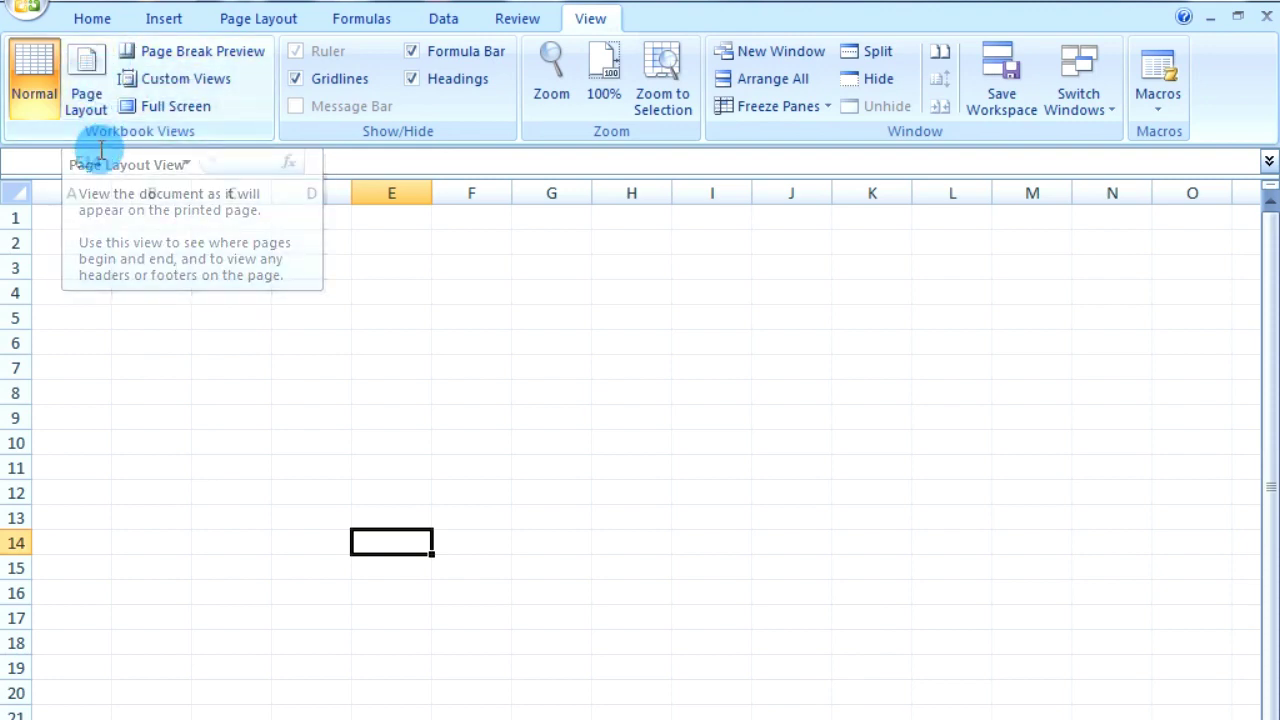
{"action": "left_click", "coordinate": [85, 93]}
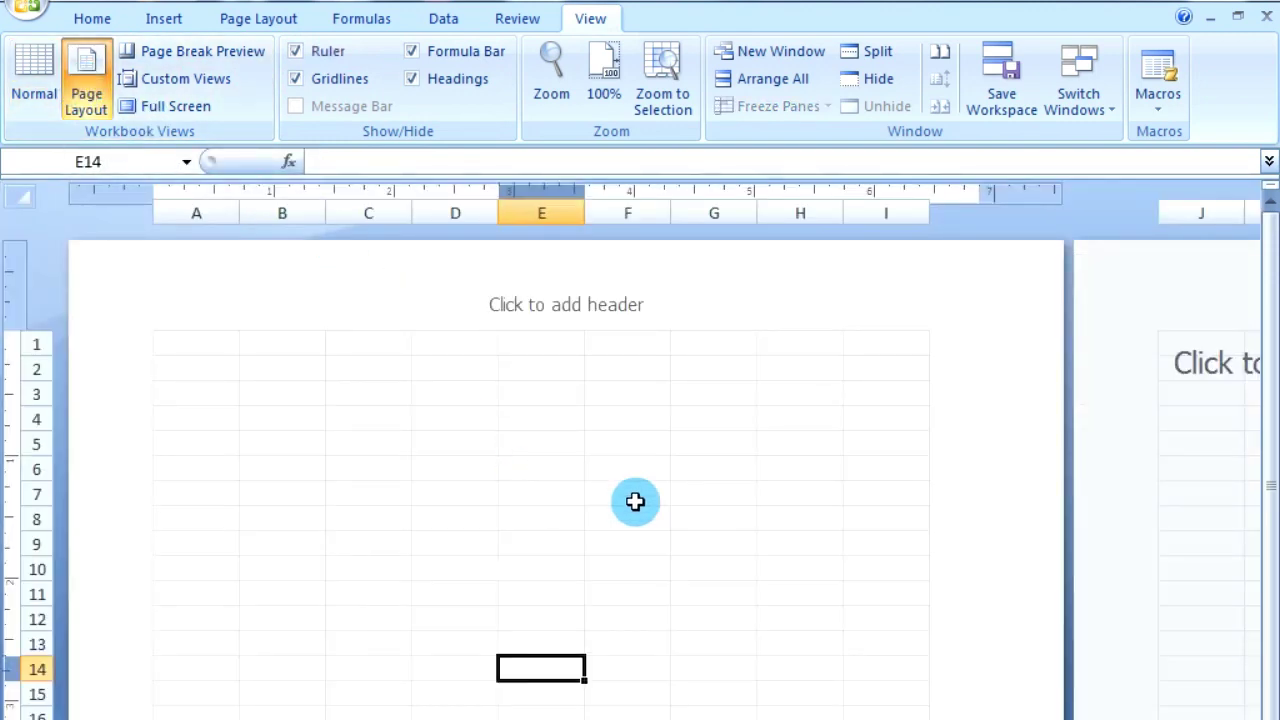
{"action": "scroll", "coordinate": [505, 512], "scroll_direction": "down", "scroll_amount": 3}
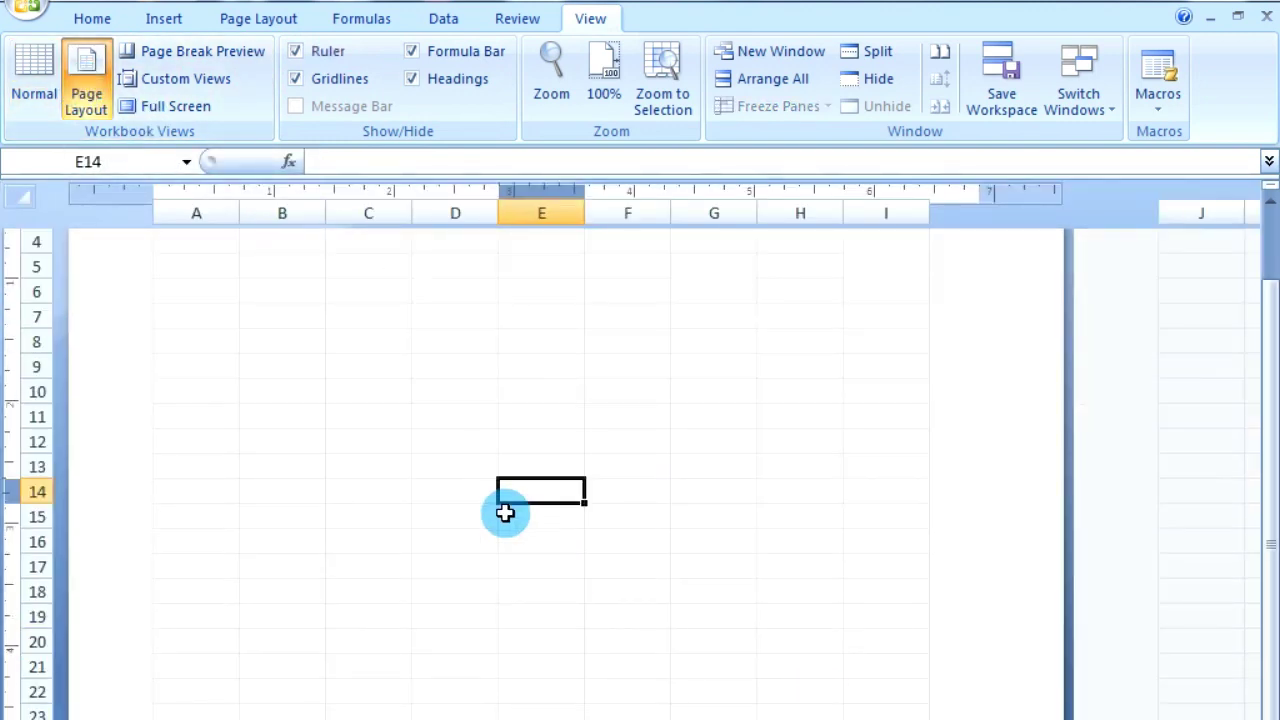
{"action": "scroll", "coordinate": [505, 512], "scroll_direction": "down", "scroll_amount": 8}
{"action": "scroll", "coordinate": [503, 514], "scroll_direction": "down", "scroll_amount": 1}
{"action": "scroll", "coordinate": [517, 520], "scroll_direction": "up", "scroll_amount": 4}
{"action": "scroll", "coordinate": [577, 509], "scroll_direction": "up", "scroll_amount": 7}
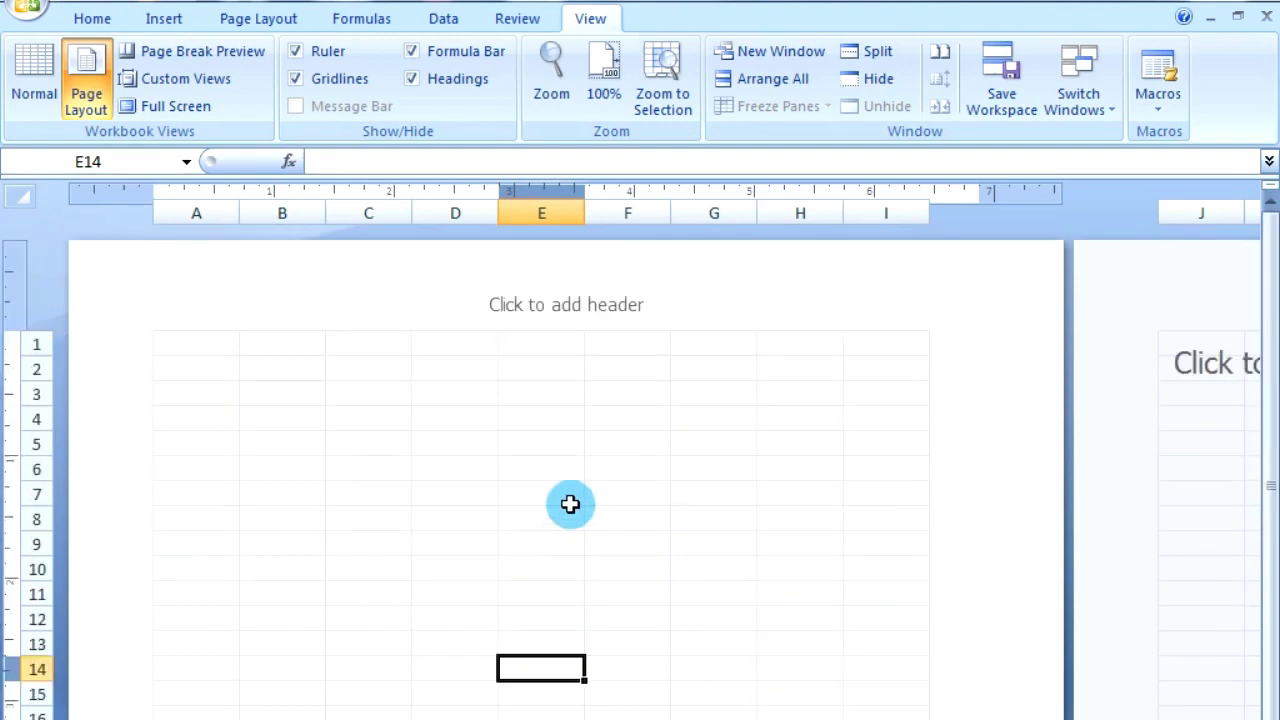
{"action": "scroll", "coordinate": [566, 450], "scroll_direction": "right", "scroll_amount": 3}
{"action": "scroll", "coordinate": [566, 450], "scroll_direction": "left", "scroll_amount": 3}
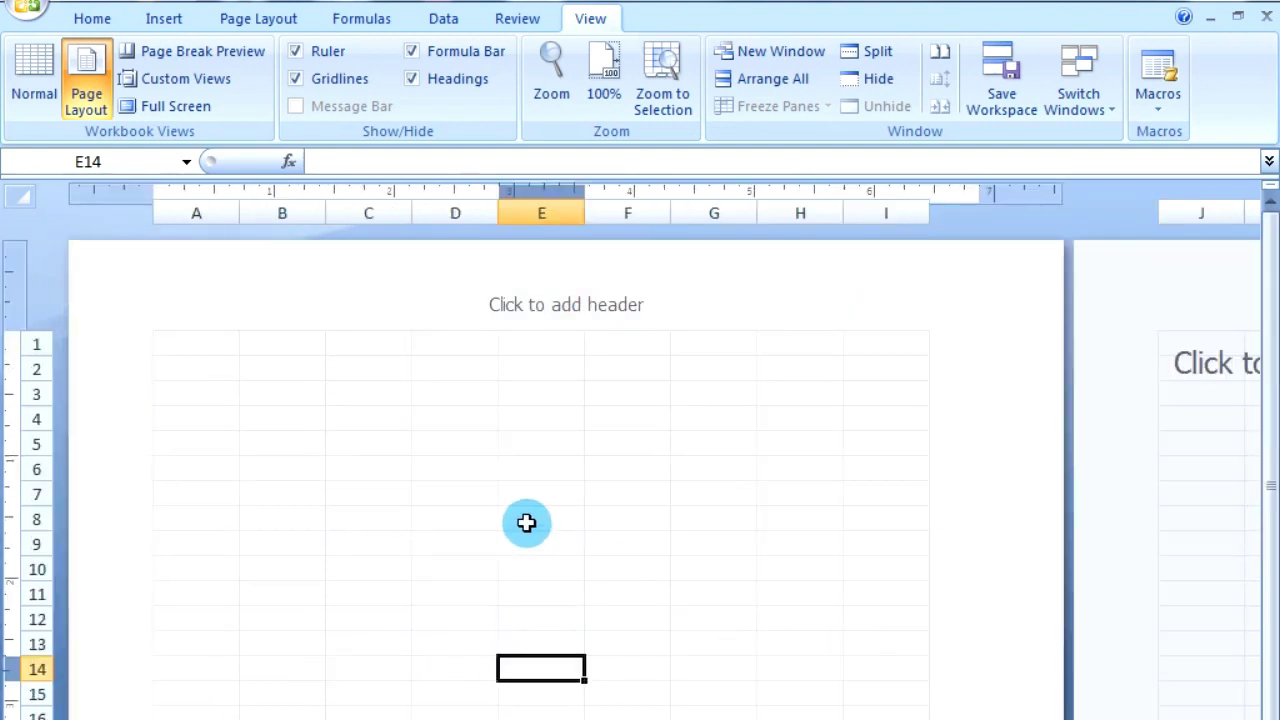
{"action": "scroll", "coordinate": [535, 515], "scroll_direction": "down", "scroll_amount": 9}
{"action": "scroll", "coordinate": [530, 510], "scroll_direction": "down", "scroll_amount": 1}
{"action": "scroll", "coordinate": [519, 505], "scroll_direction": "up", "scroll_amount": 6}
{"action": "scroll", "coordinate": [519, 503], "scroll_direction": "up", "scroll_amount": 5}
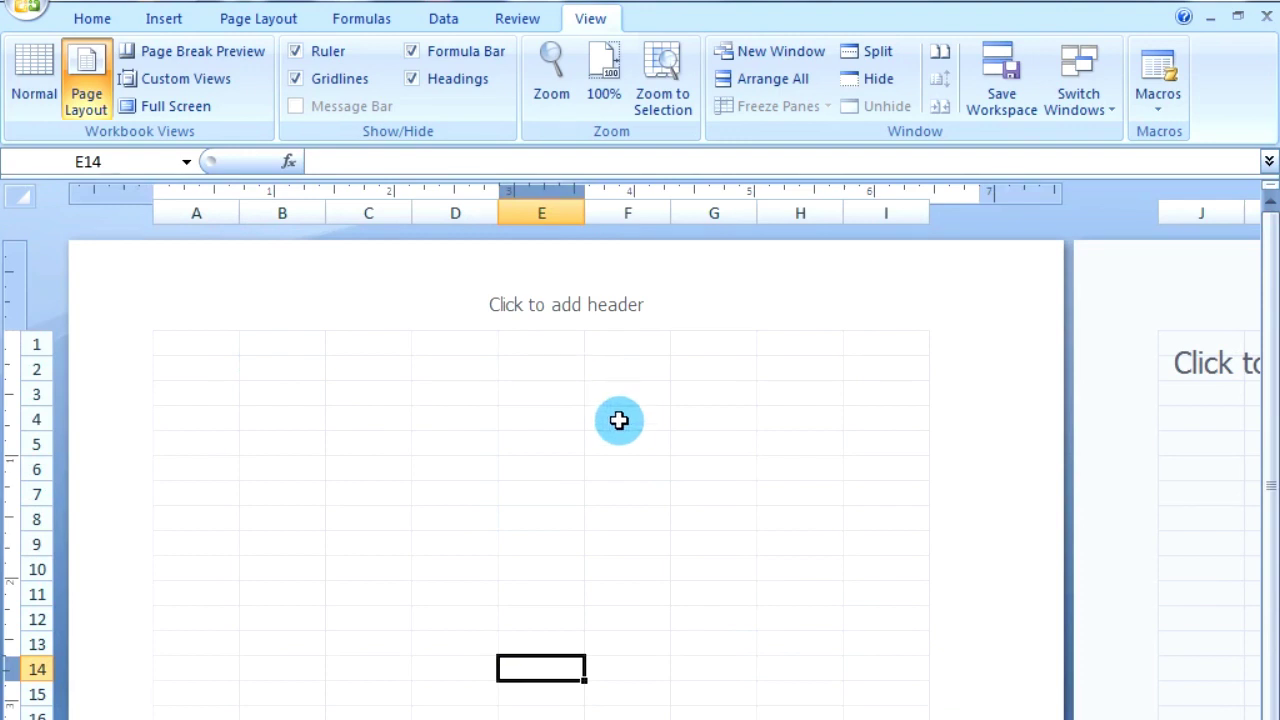
Merge G1:I6 for the logo, and merge and centre A1:F6 with the title INVOICE.
{"action": "mouse_move", "coordinate": [700, 342]}
{"action": "left_mouse_down"}
{"action": "mouse_move", "coordinate": [770, 428]}
{"action": "mouse_move", "coordinate": [878, 464]}
{"action": "left_mouse_up"}
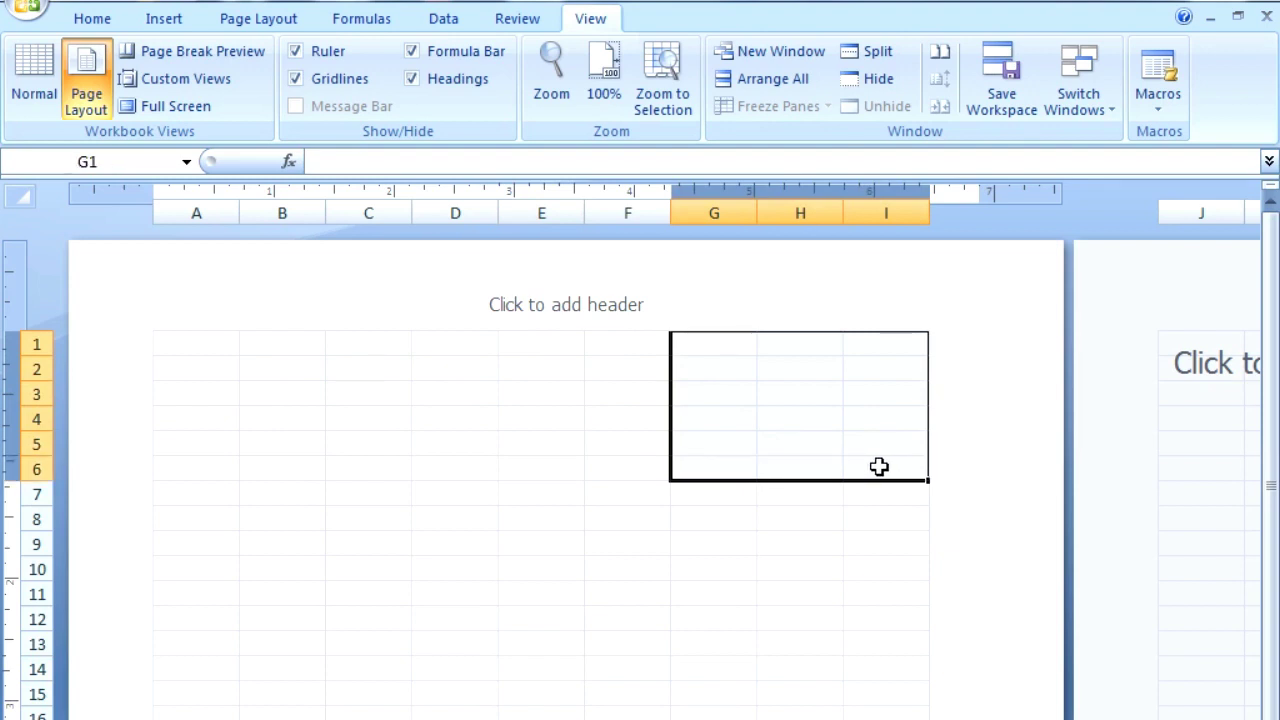
{"action": "left_click", "coordinate": [88, 19]}
{"action": "left_click", "coordinate": [520, 110]}
{"action": "left_click_drag", "start_coordinate": [165, 345], "coordinate": [628, 478]}
{"action": "left_click", "coordinate": [525, 100]}
{"action": "type", "text": "INV"}
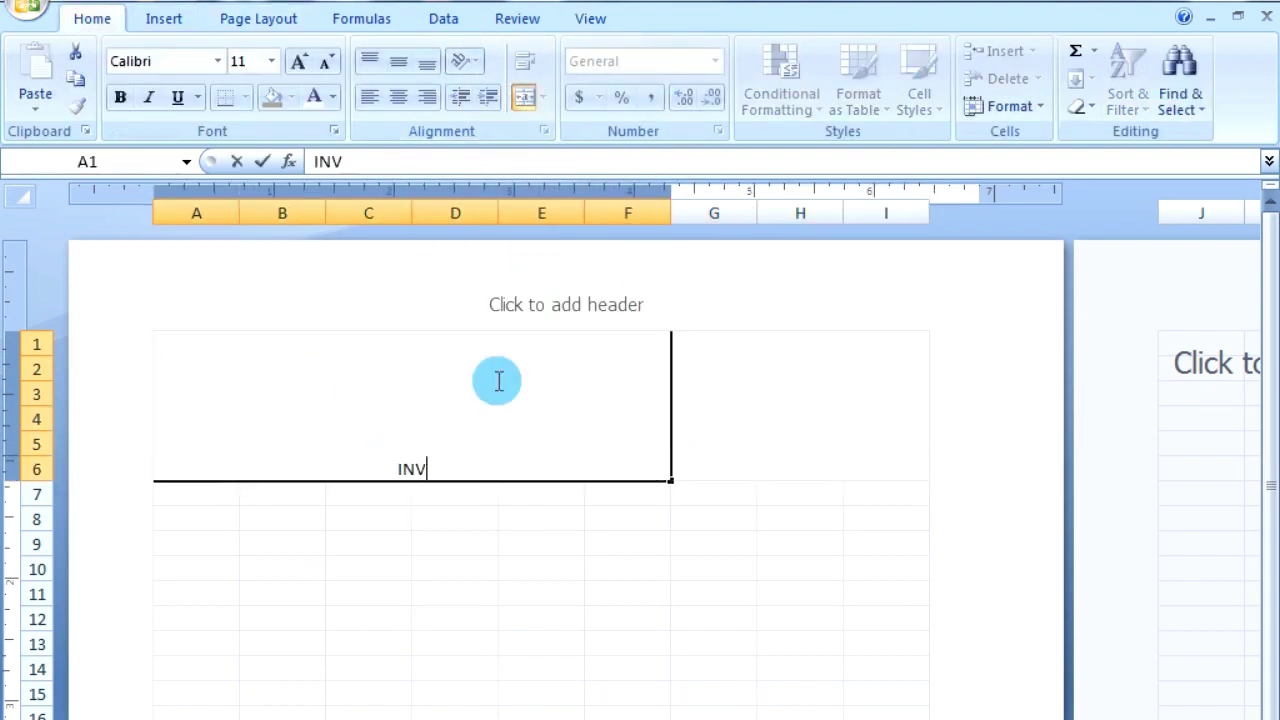
{"action": "key", "text": "Return"}
{"action": "left_click", "coordinate": [420, 400]}
Make the INVOICE title bold, middle-aligned and 48 pt.
{"action": "left_click", "coordinate": [120, 97]}
{"action": "left_click", "coordinate": [398, 63]}
{"action": "left_click", "coordinate": [298, 61]}
{"action": "left_click", "coordinate": [298, 61]}
{"action": "left_click", "coordinate": [298, 61]}
{"action": "left_click", "coordinate": [298, 61]}
{"action": "left_click", "coordinate": [330, 63]}
{"action": "left_click", "coordinate": [834, 371]}
{"action": "left_click", "coordinate": [163, 18]}
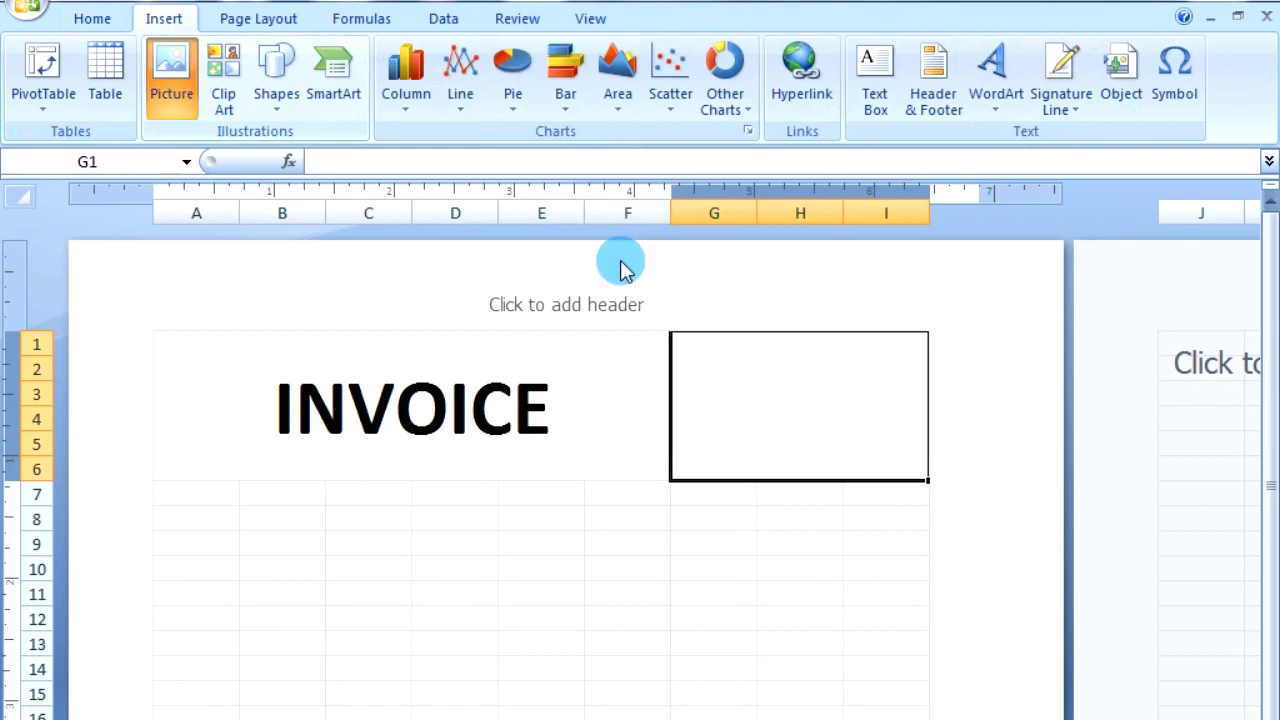
Insert the logo.png picture from the Desktop.
{"action": "left_click", "coordinate": [165, 62]}
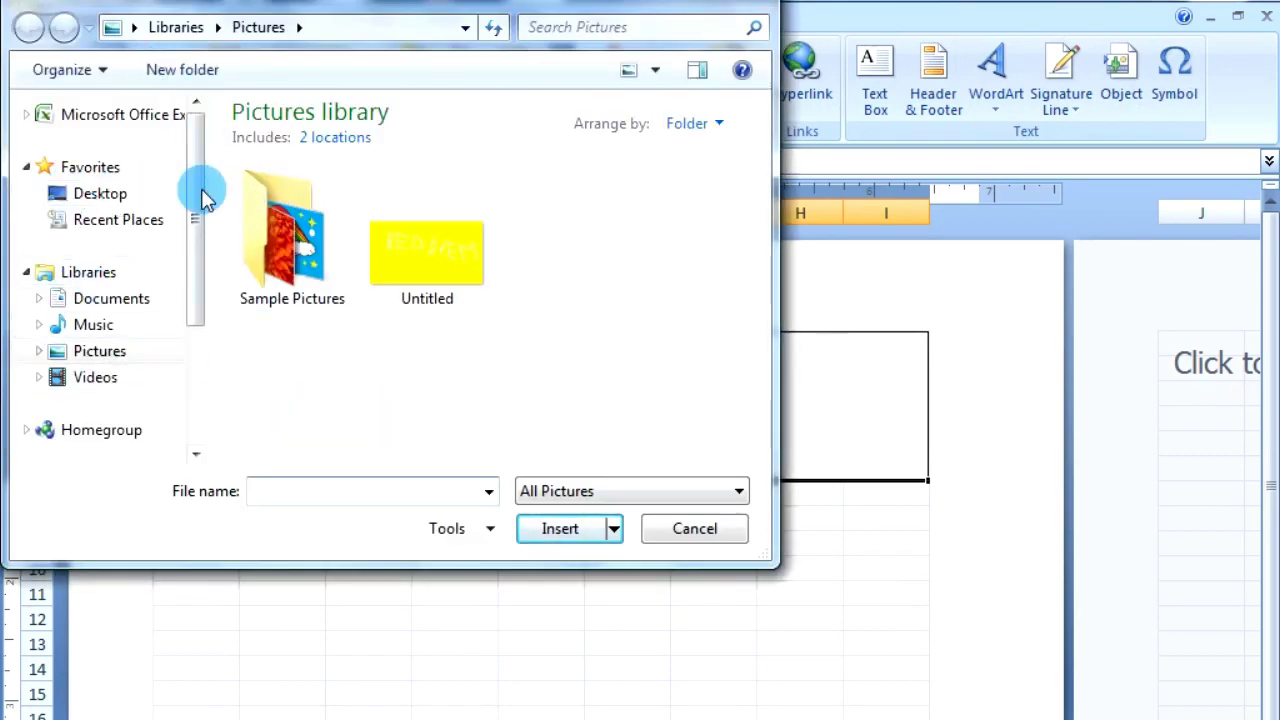
{"action": "left_click", "coordinate": [92, 200]}
{"action": "scroll", "coordinate": [300, 260], "scroll_direction": "down", "scroll_amount": 5}
{"action": "left_click", "coordinate": [300, 105]}
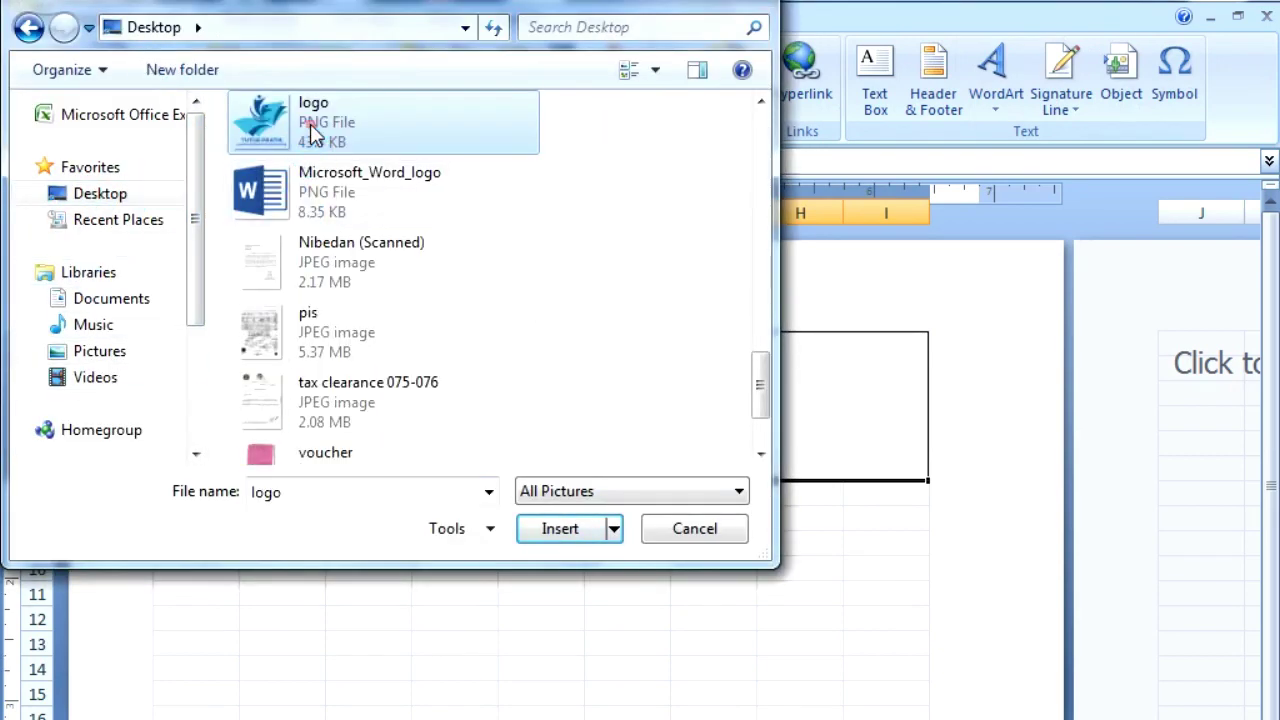
{"action": "double_click", "coordinate": [310, 124]}
Shrink the logo to about one inch and position it inside the G1:I6 block.
{"action": "left_click_drag", "start_coordinate": [666, 337], "coordinate": [868, 528]}
{"action": "mouse_move", "coordinate": [903, 640]}
{"action": "left_mouse_down"}
{"action": "mouse_move", "coordinate": [655, 512]}
{"action": "mouse_move", "coordinate": [650, 480]}
{"action": "left_mouse_up"}
{"action": "left_click_drag", "start_coordinate": [614, 366], "coordinate": [714, 486]}
{"action": "mouse_move", "coordinate": [843, 611]}
{"action": "left_mouse_down"}
{"action": "mouse_move", "coordinate": [858, 455]}
{"action": "mouse_move", "coordinate": [867, 474]}
{"action": "left_mouse_up"}
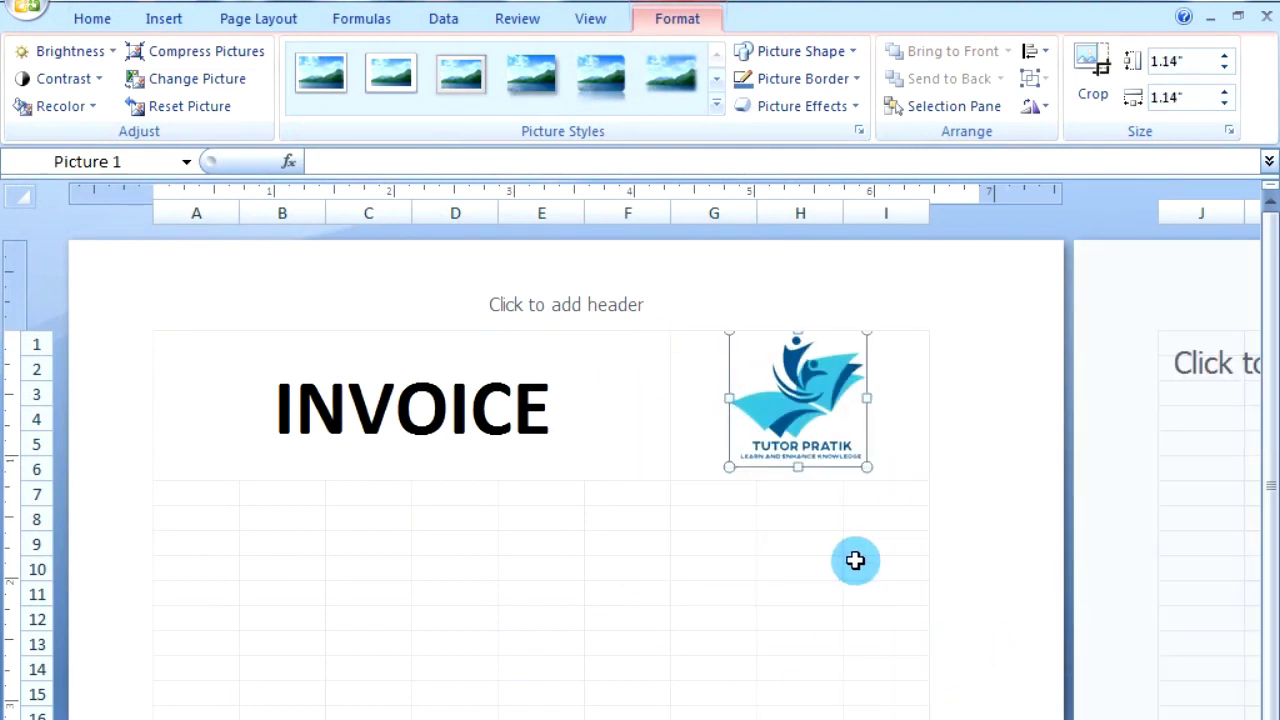
{"action": "left_click", "coordinate": [790, 617]}
{"action": "left_click", "coordinate": [541, 693]}
{"action": "left_click_drag", "start_coordinate": [195, 494], "coordinate": [257, 494]}
{"action": "left_click_drag", "start_coordinate": [189, 517], "coordinate": [274, 517]}
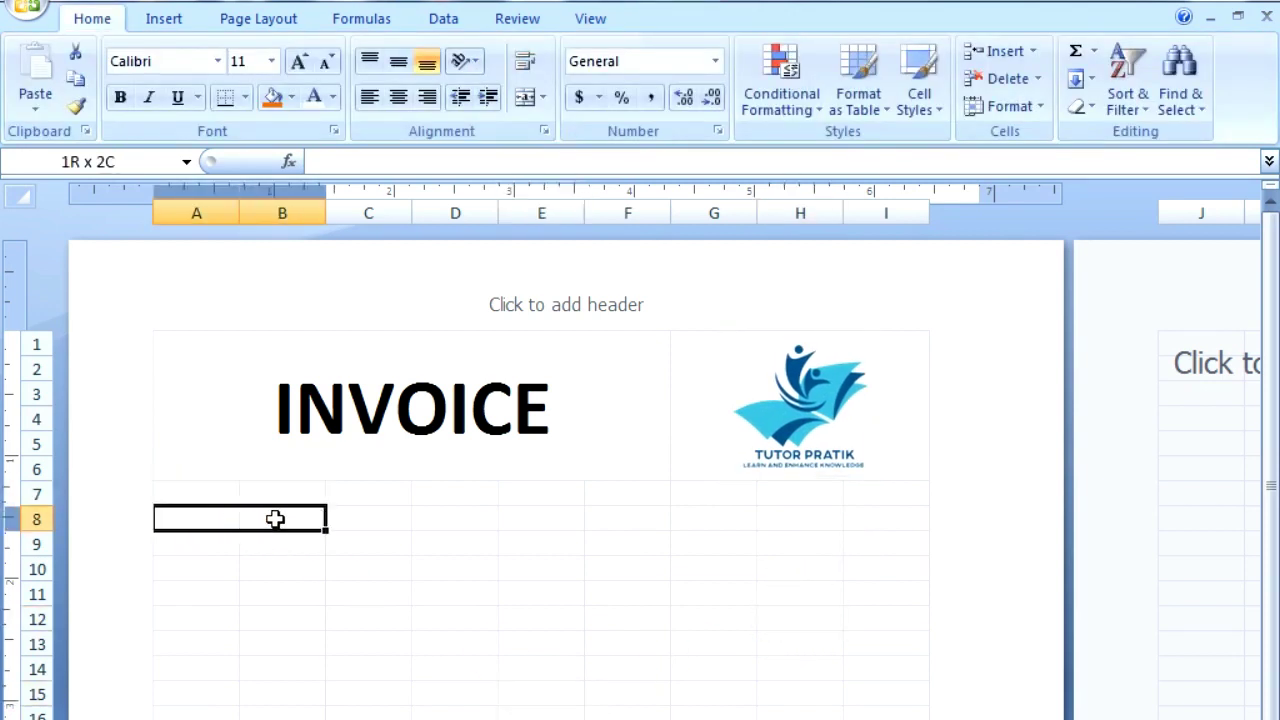
Merge A8:B9 and C8:D9 to hold the invoice number and date.
{"action": "left_click", "coordinate": [282, 569]}
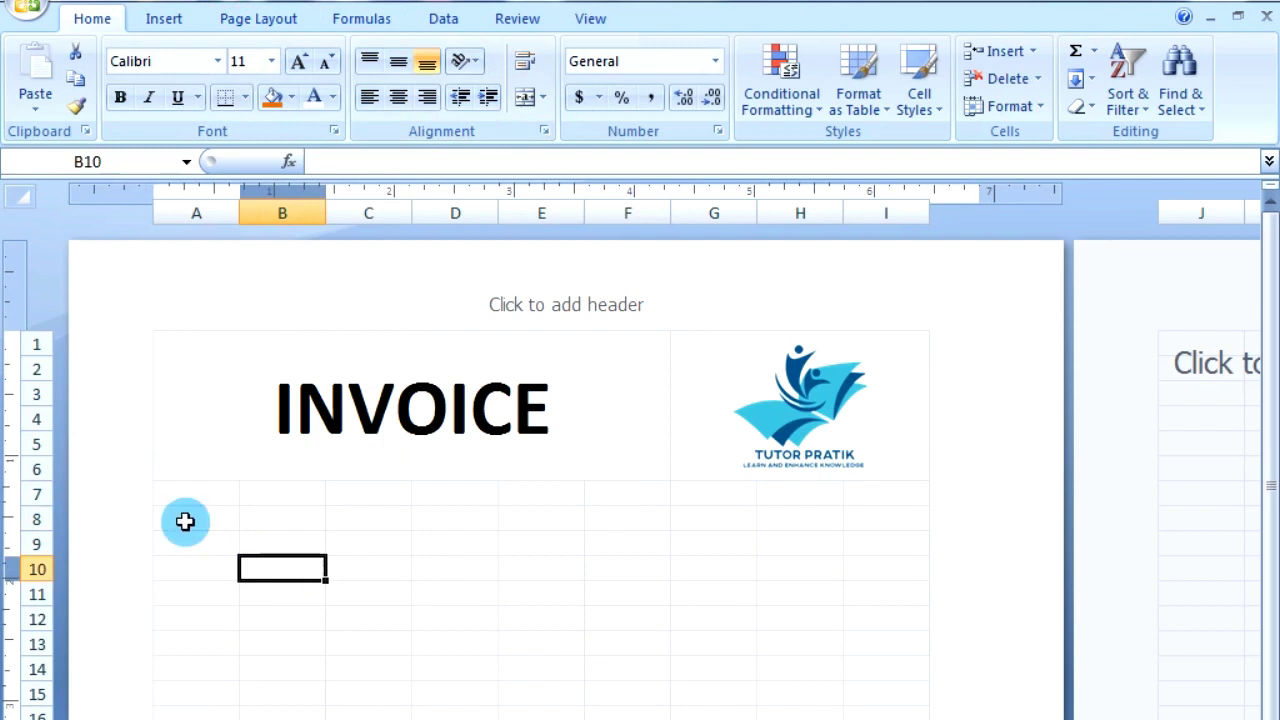
{"action": "left_click_drag", "start_coordinate": [183, 520], "coordinate": [270, 540]}
{"action": "left_click", "coordinate": [541, 97]}
{"action": "left_click", "coordinate": [585, 183]}
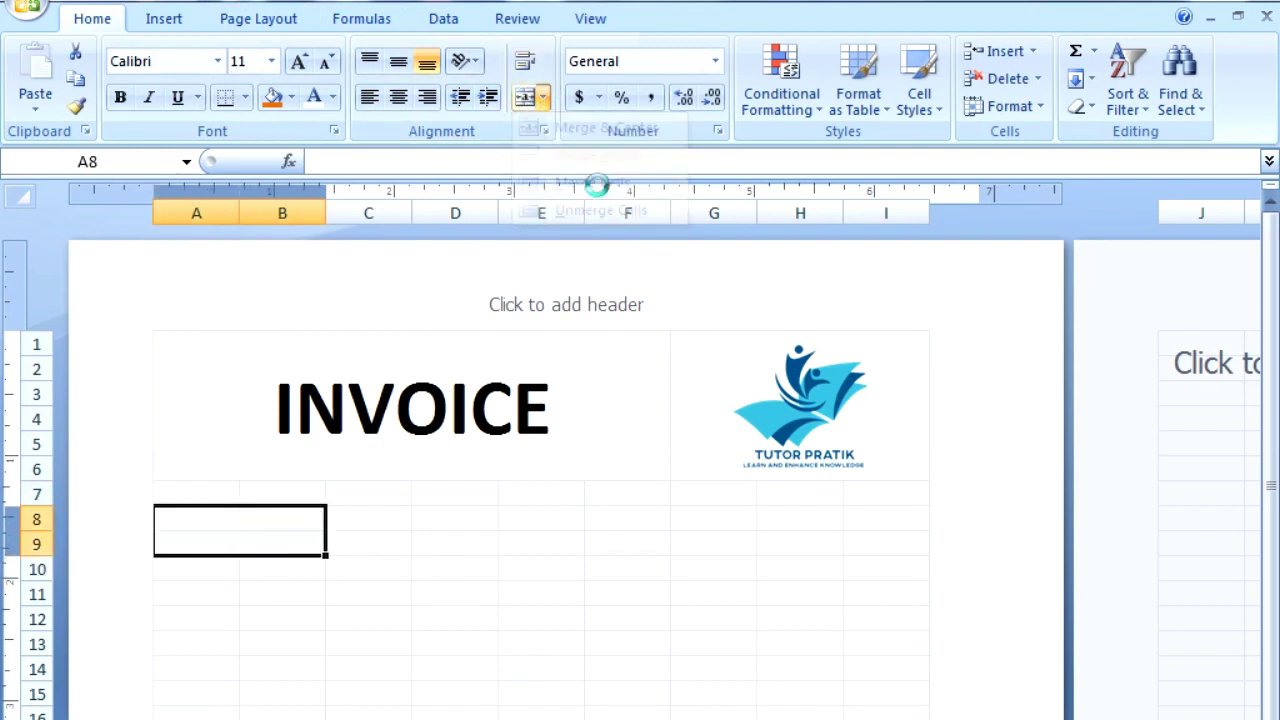
{"action": "left_click_drag", "start_coordinate": [375, 521], "coordinate": [446, 537]}
{"action": "left_click", "coordinate": [541, 97]}
{"action": "left_click", "coordinate": [548, 180]}
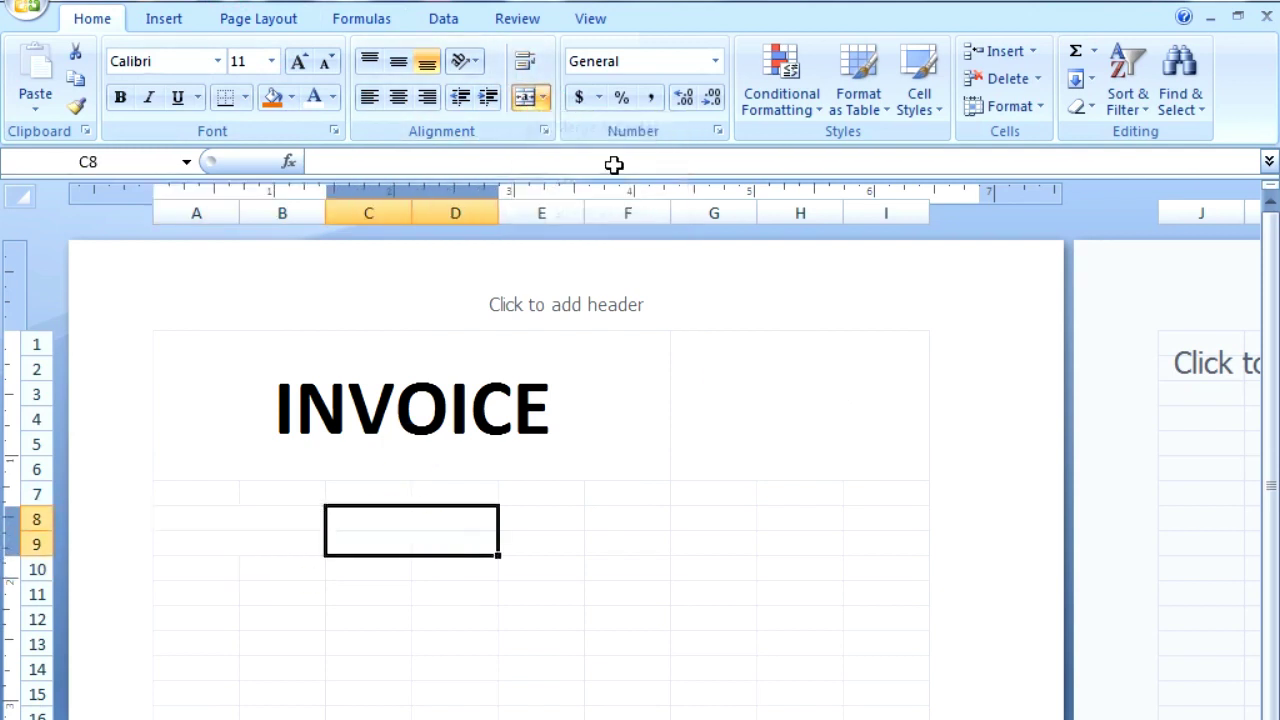
Enter the headings INVOICE NUMBER and INVOICE DATE in row 8.
{"action": "left_click", "coordinate": [262, 515]}
{"action": "left_click", "coordinate": [263, 516]}
{"action": "type", "text": "ICE "}
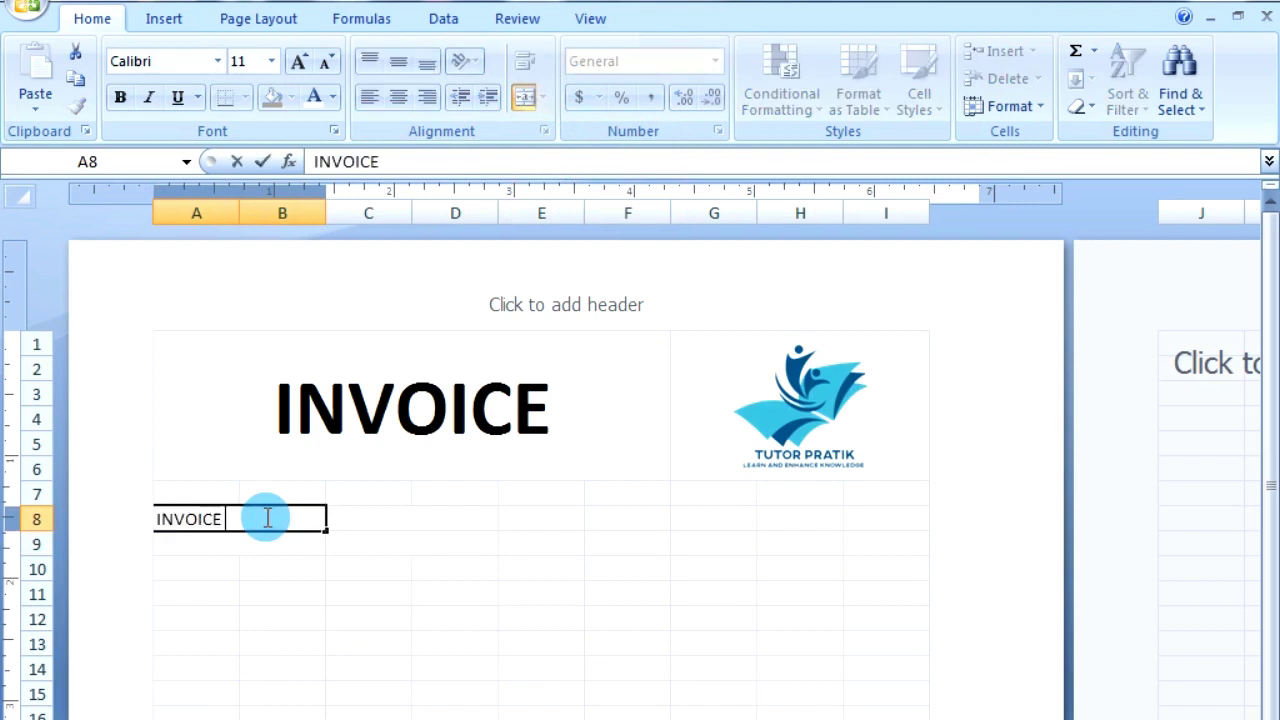
{"action": "type", "text": "NUMBER"}
{"action": "key", "text": "Tab"}
{"action": "type", "text": "INVOIC"}
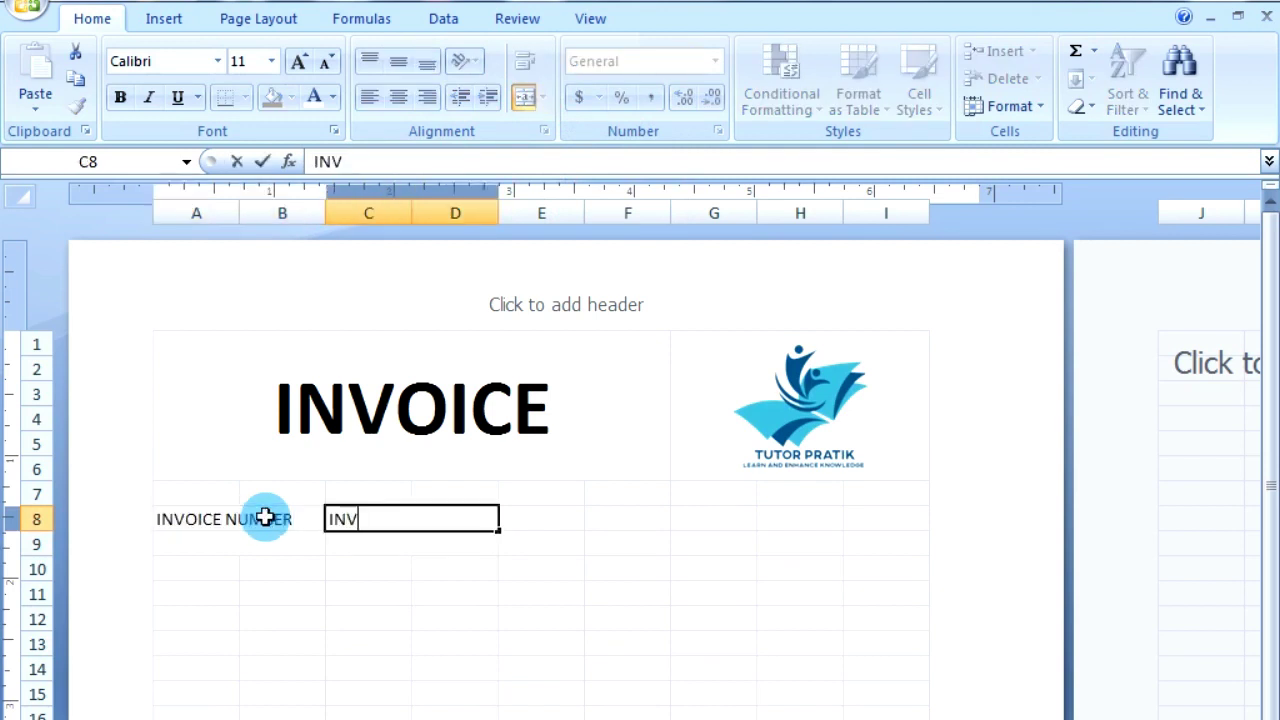
{"action": "type", "text": "E"}
{"action": "key", "text": "Return"}
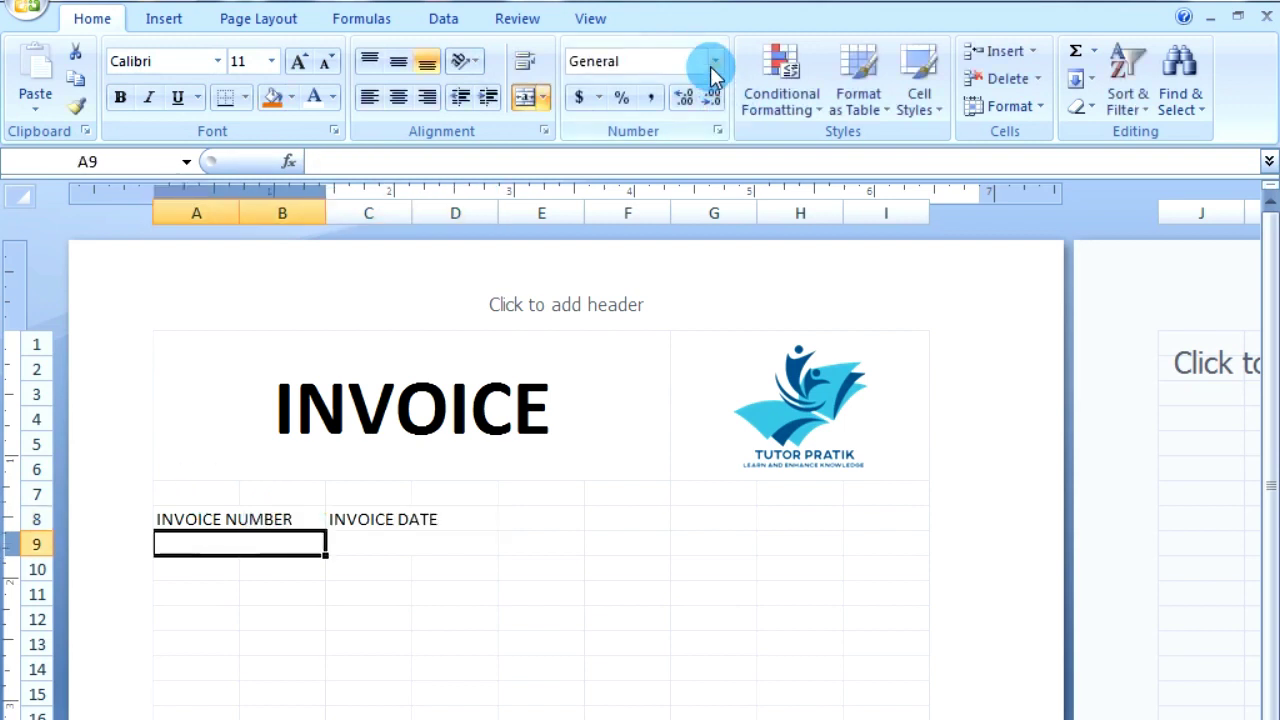
Format A9 as Text and enter invoice number 000584 and date 4/23/2020.
{"action": "left_click", "coordinate": [714, 61]}
{"action": "scroll", "coordinate": [680, 540], "scroll_direction": "down", "scroll_amount": 1}
{"action": "left_click", "coordinate": [648, 580]}
{"action": "type", "text": "0"}
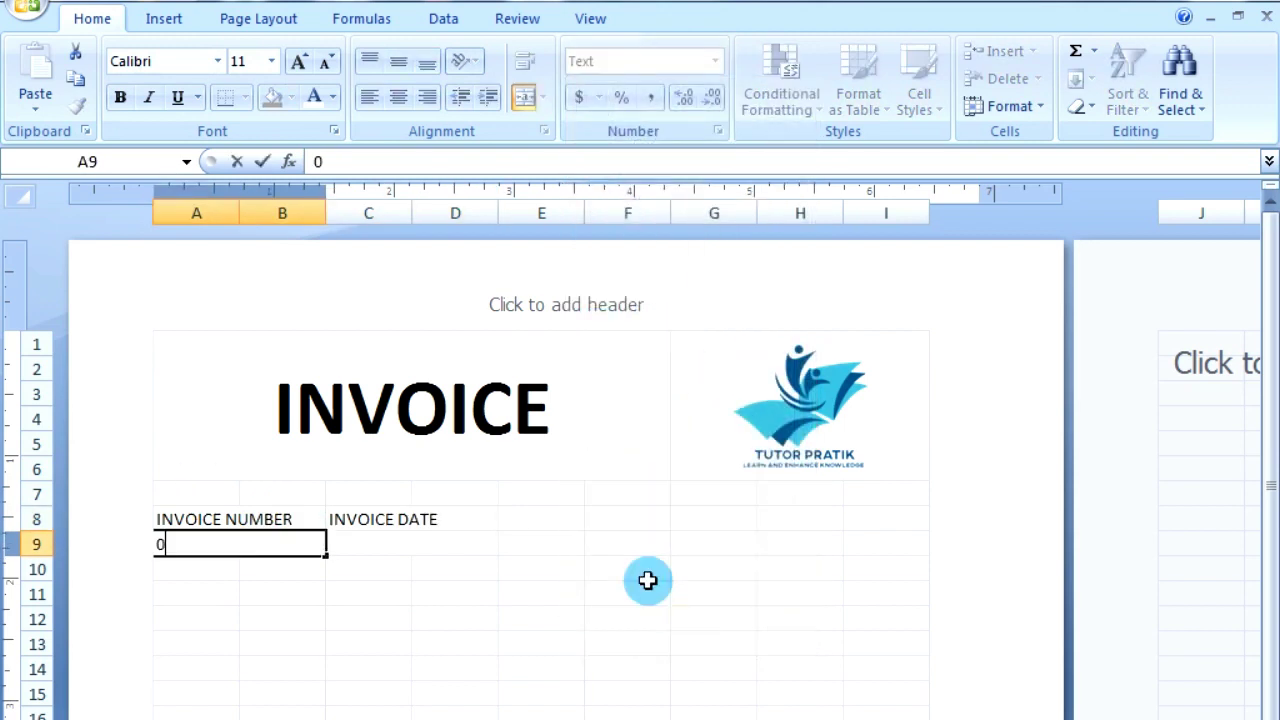
{"action": "type", "text": "584"}
{"action": "key", "text": "Tab"}
{"action": "type", "text": "04/"}
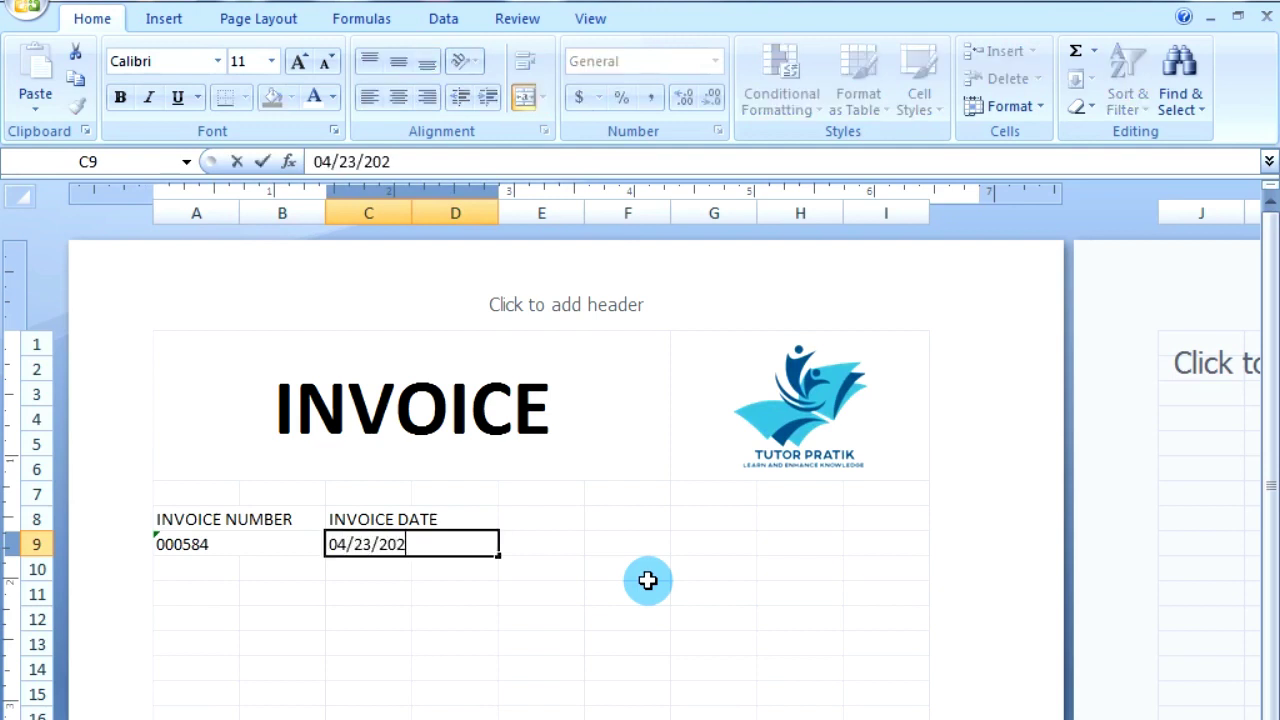
{"action": "type", "text": "0"}
{"action": "key", "text": "Return"}
Make the A8:D9 invoice number and date block bold and centred.
{"action": "left_click_drag", "start_coordinate": [200, 519], "coordinate": [334, 540]}
{"action": "left_click", "coordinate": [120, 97]}
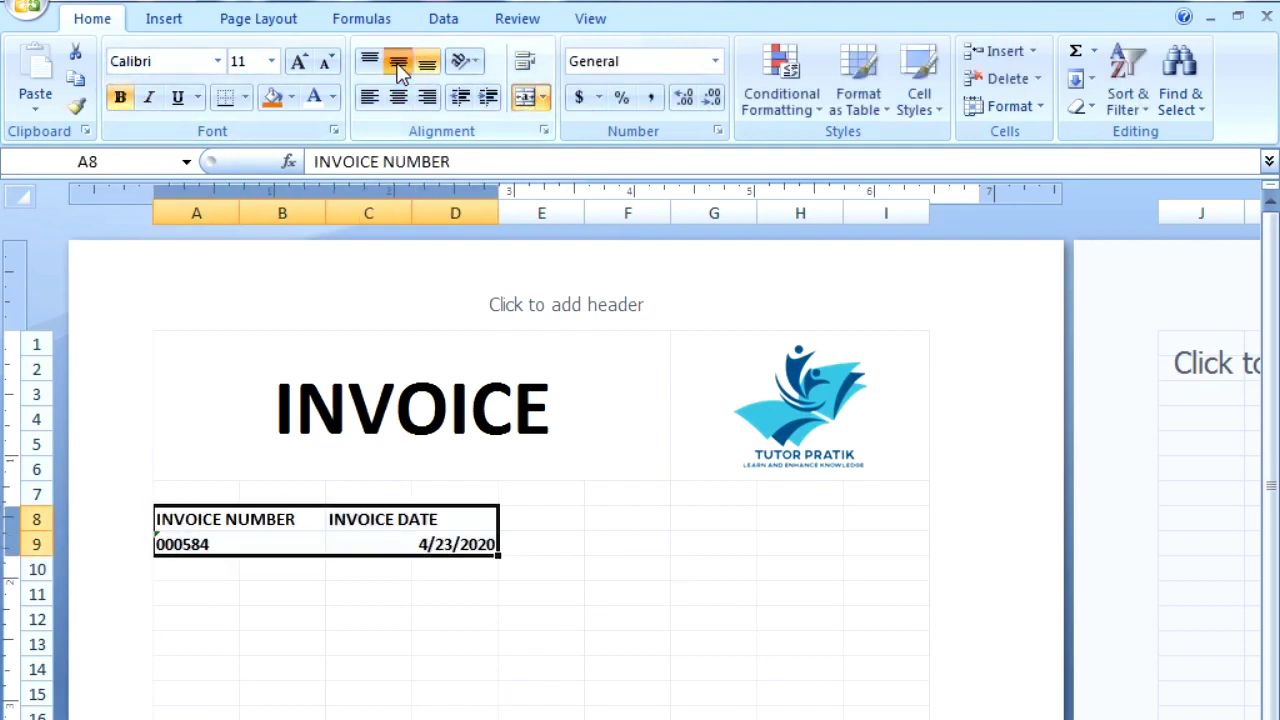
{"action": "left_click", "coordinate": [398, 97]}
{"action": "left_click", "coordinate": [282, 644]}
{"action": "left_click", "coordinate": [455, 644]}
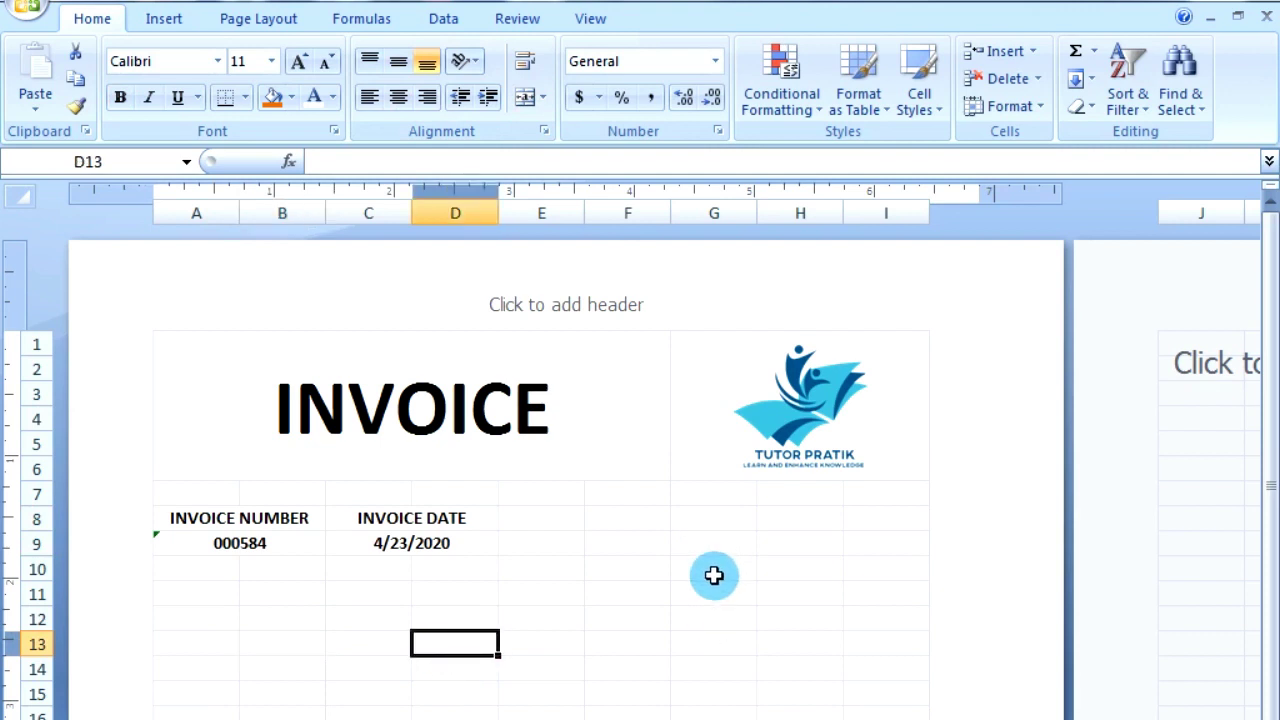
{"action": "left_click_drag", "start_coordinate": [710, 573], "coordinate": [863, 690]}
Merge G10:I15 across and enter TUTOR PRATIK, its tagline and Lalitpur, Nepal.
{"action": "left_click", "coordinate": [545, 98]}
{"action": "left_click", "coordinate": [540, 155]}
{"action": "left_click", "coordinate": [726, 568]}
{"action": "type", "text": "TUTO"}
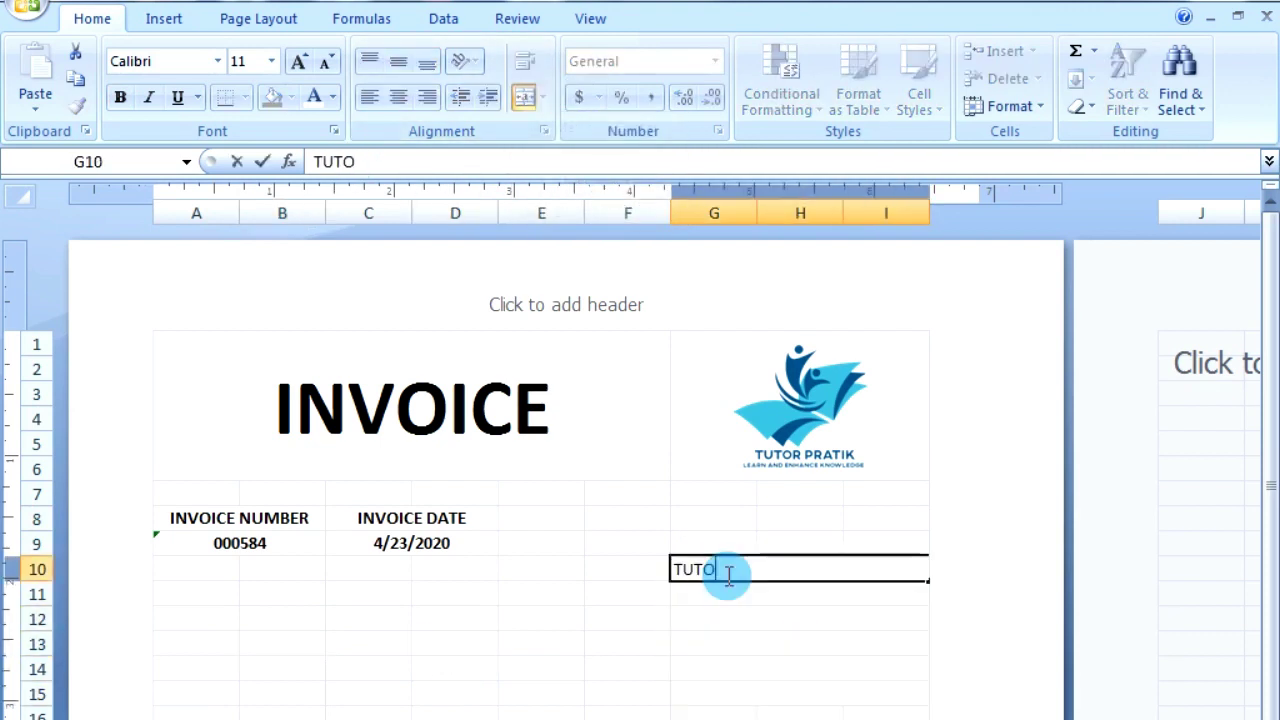
{"action": "type", "text": "R PRATIK"}
{"action": "key", "text": "Return"}
{"action": "type", "text": "ENHAN"}
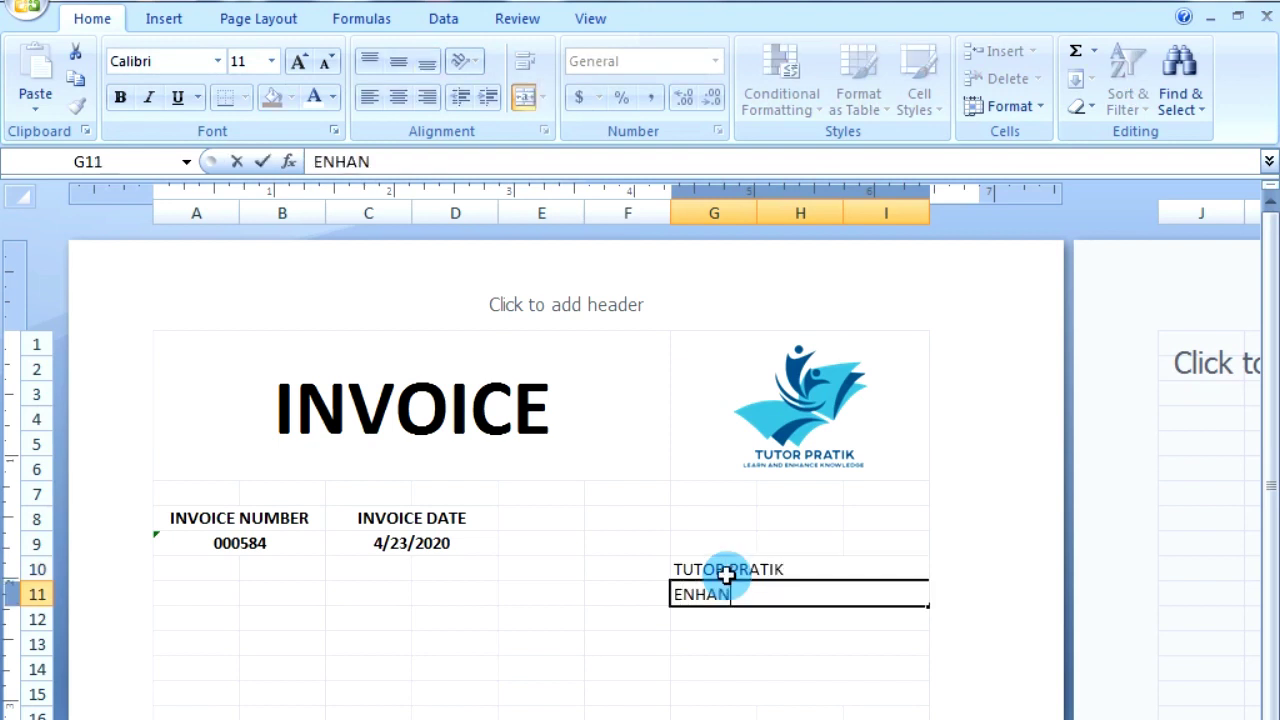
{"action": "type", "text": "LL"}
{"action": "key", "text": "Return"}
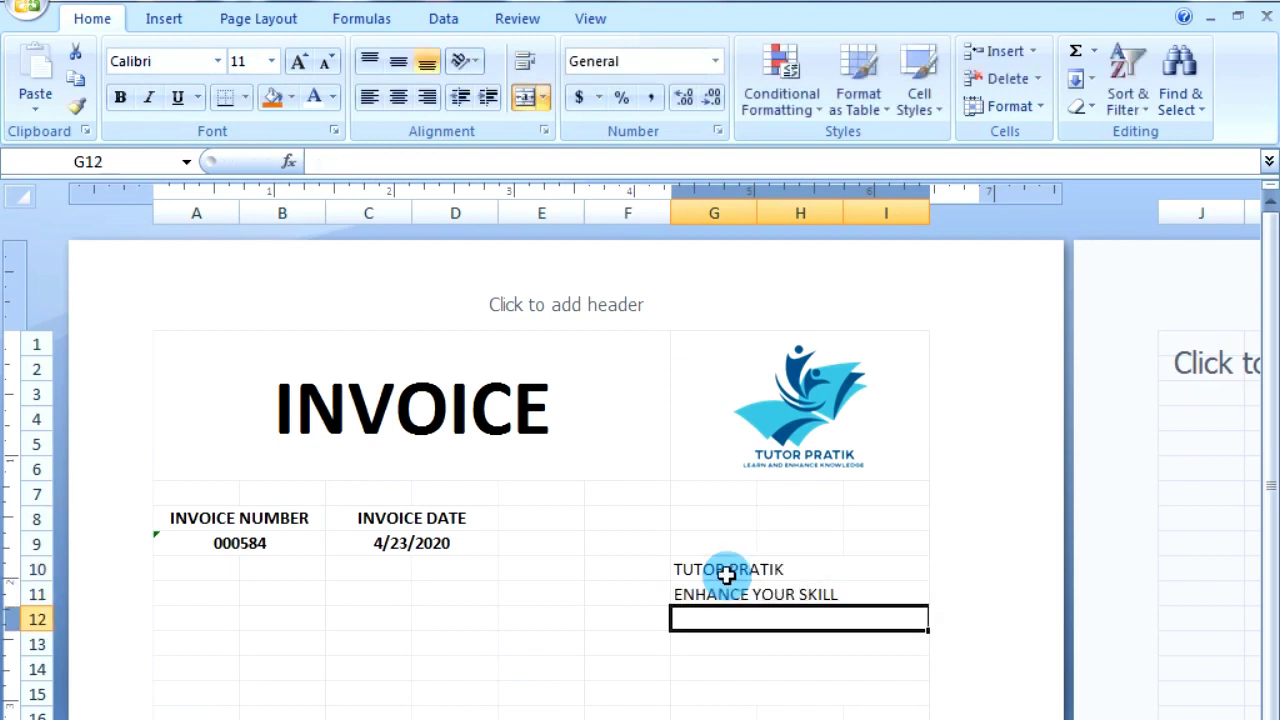
{"action": "type", "text": "Lalitpur, Nepal"}
{"action": "key", "text": "Return"}
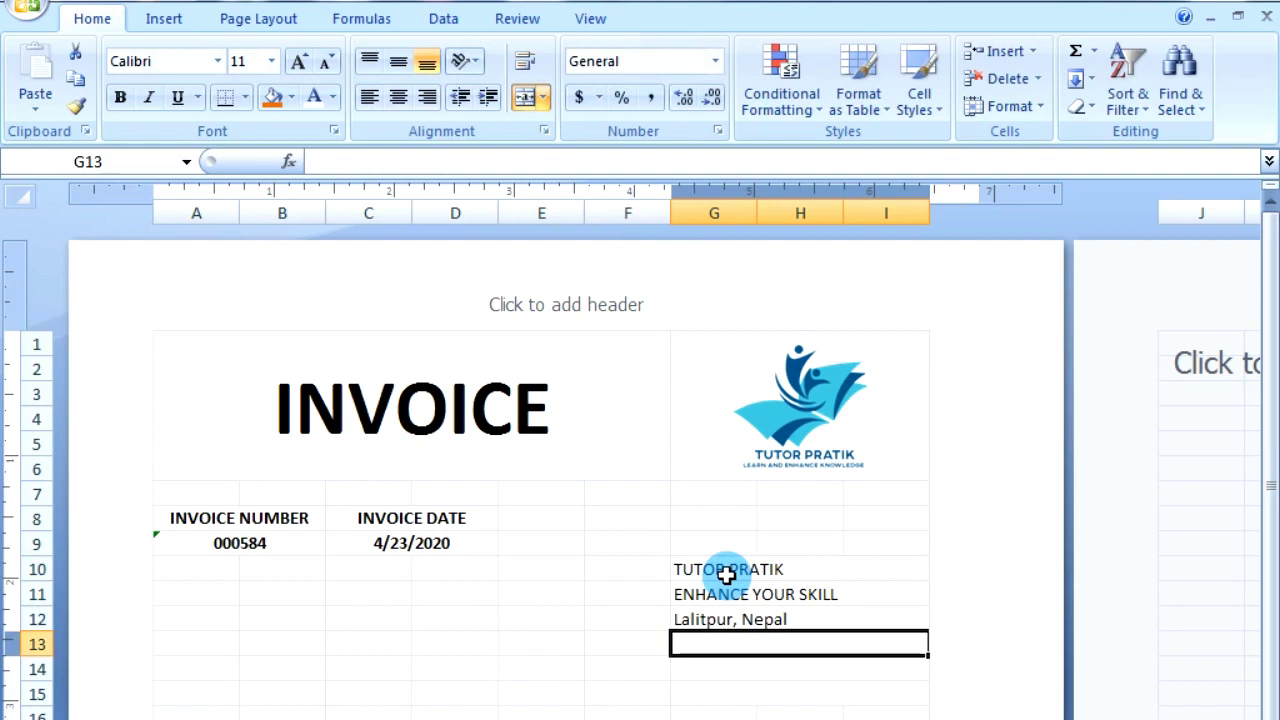
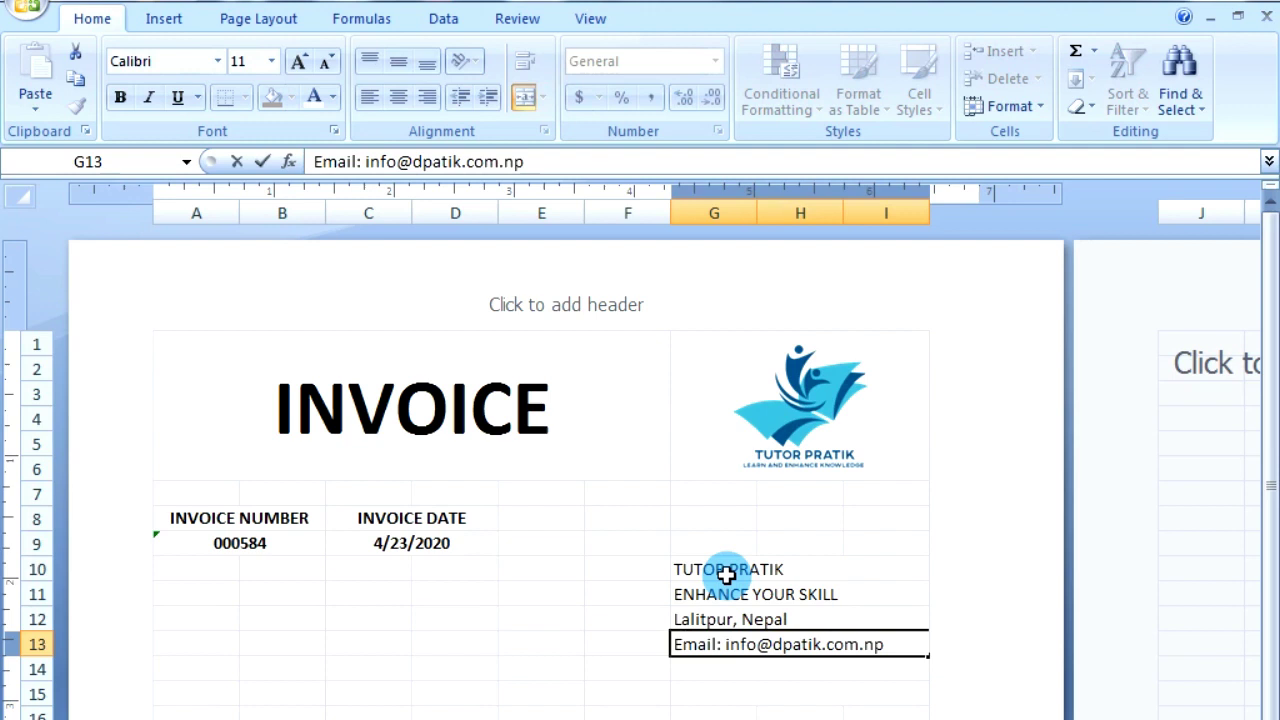
Add the company's e-mail, website and telephone lines below the address.
{"action": "key", "text": "Return"}
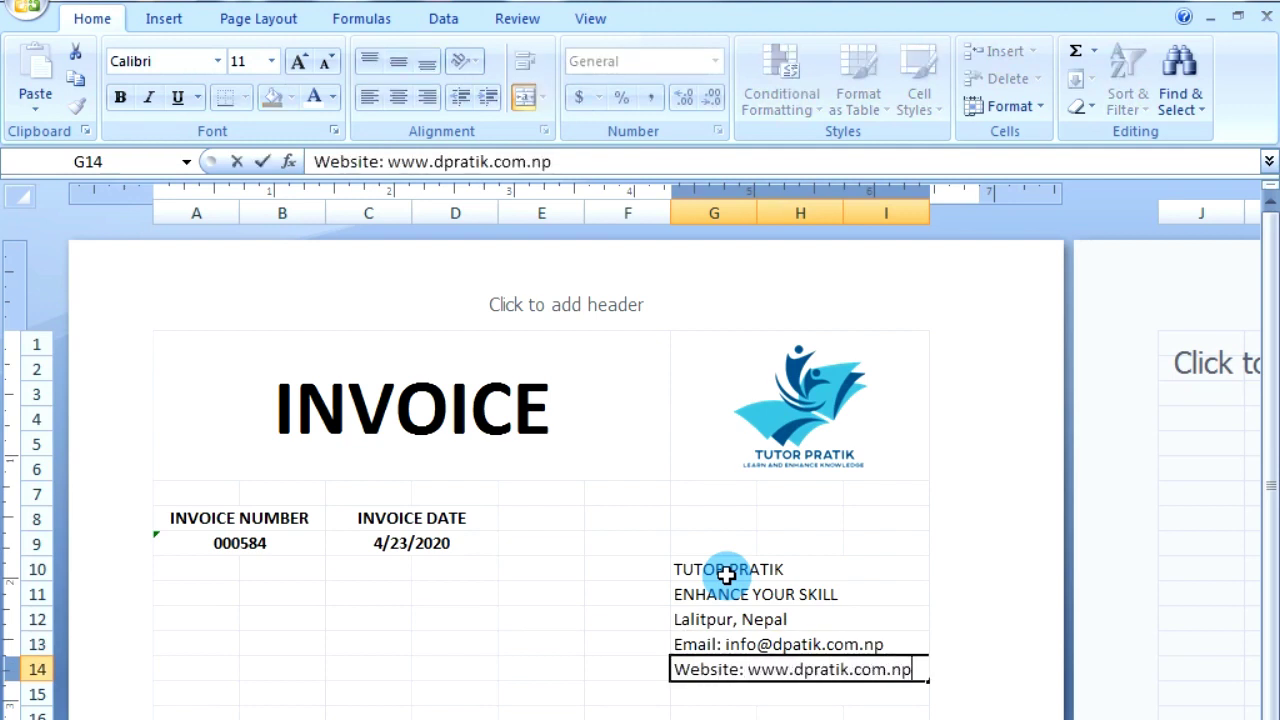
{"action": "key", "text": "Return"}
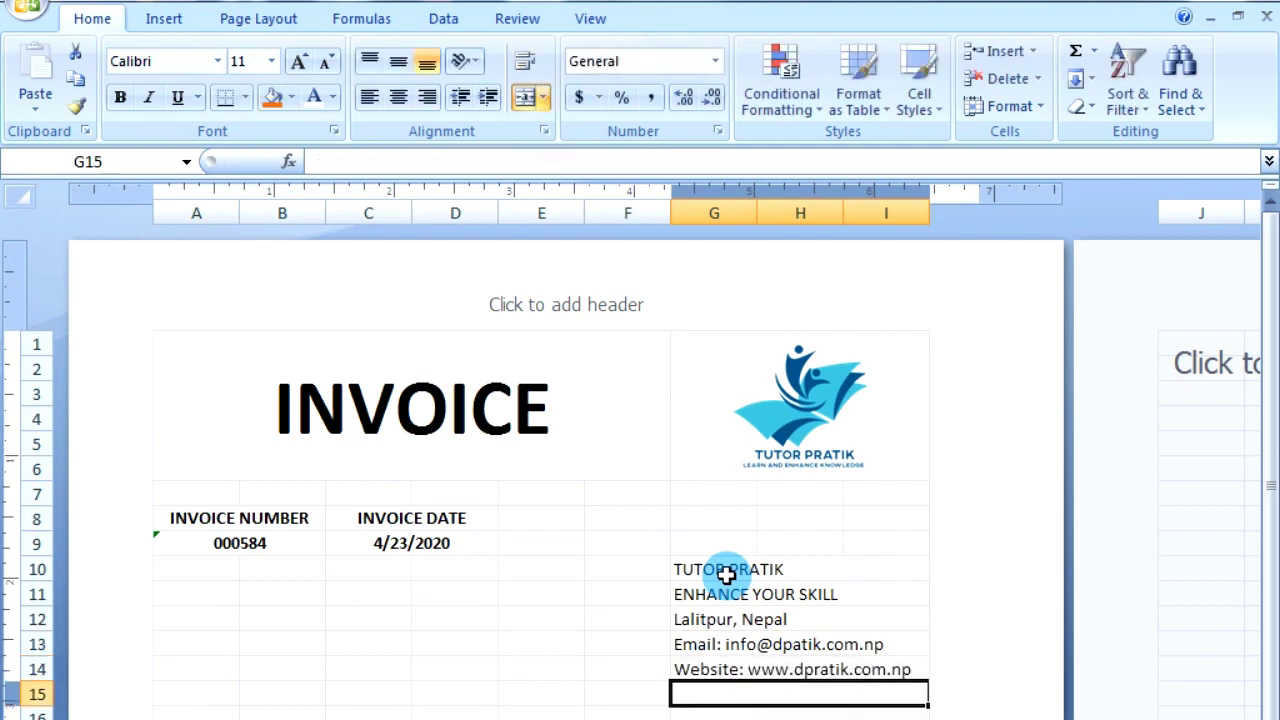
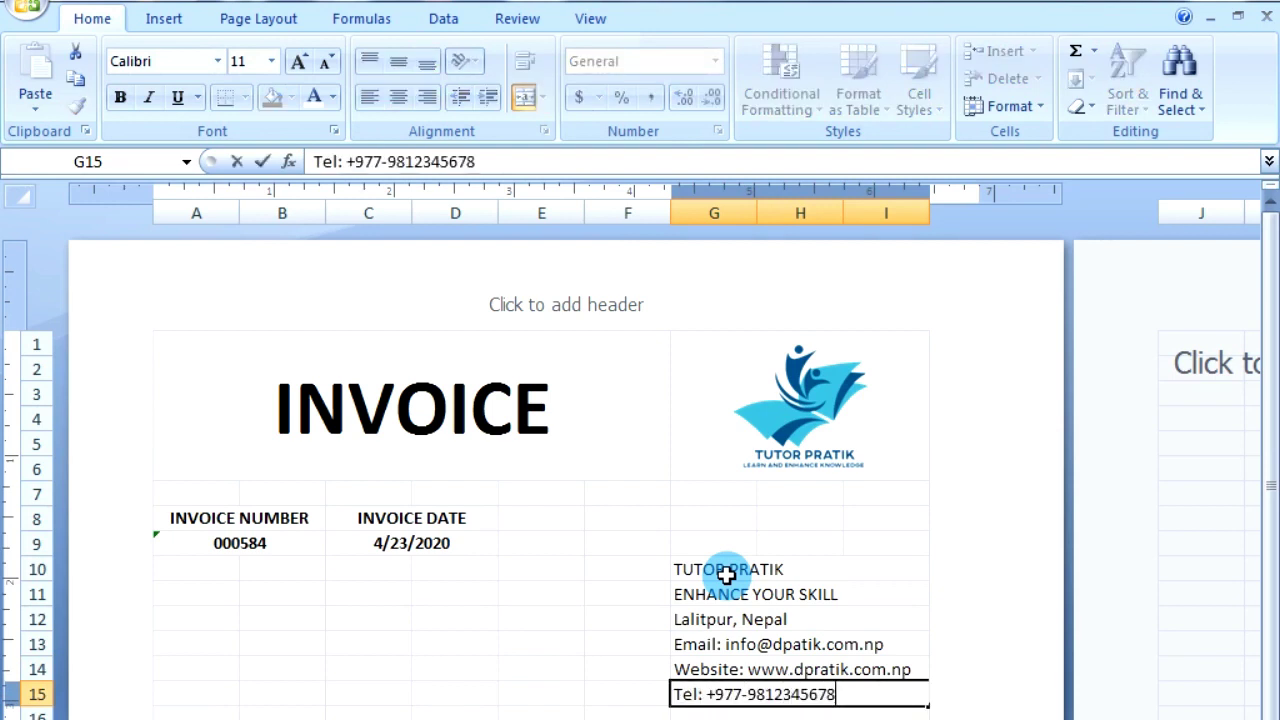
{"action": "key", "text": "Return"}
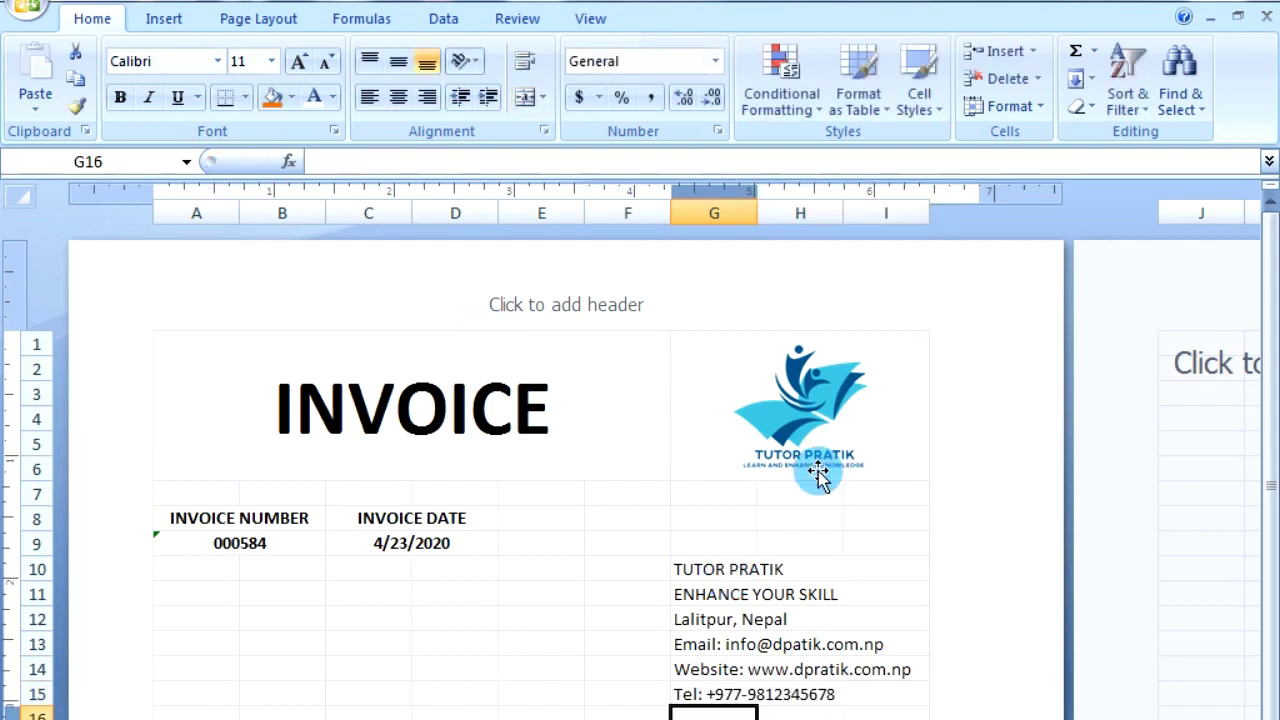
Bold the company name and tagline and enlarge TUTOR PRATIK to 16 pt.
{"action": "left_click_drag", "start_coordinate": [743, 569], "coordinate": [743, 592]}
{"action": "left_click", "coordinate": [116, 104]}
{"action": "left_click", "coordinate": [751, 669]}
{"action": "left_click", "coordinate": [750, 569]}
{"action": "left_click", "coordinate": [298, 61]}
{"action": "left_click", "coordinate": [298, 61]}
{"action": "left_click", "coordinate": [298, 61]}
{"action": "left_click", "coordinate": [541, 642]}
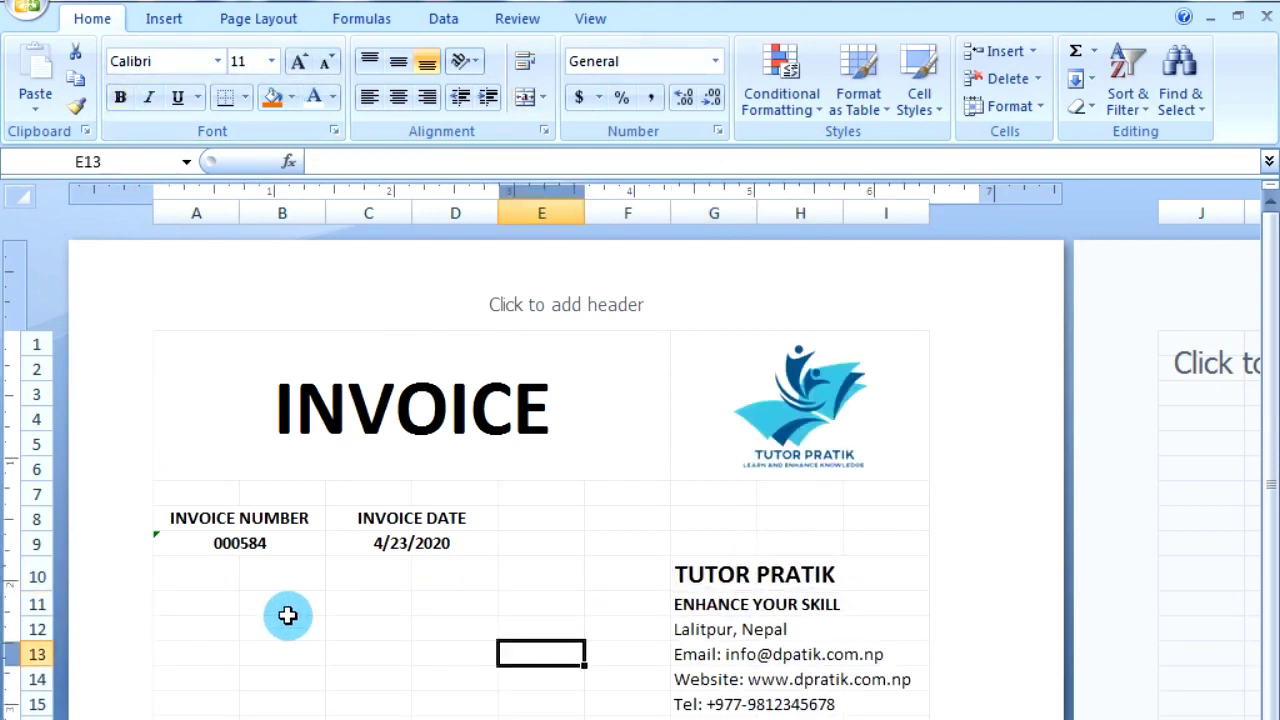
{"action": "left_click_drag", "start_coordinate": [196, 604], "coordinate": [379, 674]}
Merge A11:C14 across and enter the BILLED TO: heading in A11.
{"action": "left_click", "coordinate": [542, 97]}
{"action": "left_click", "coordinate": [566, 237]}
{"action": "left_click", "coordinate": [240, 606]}
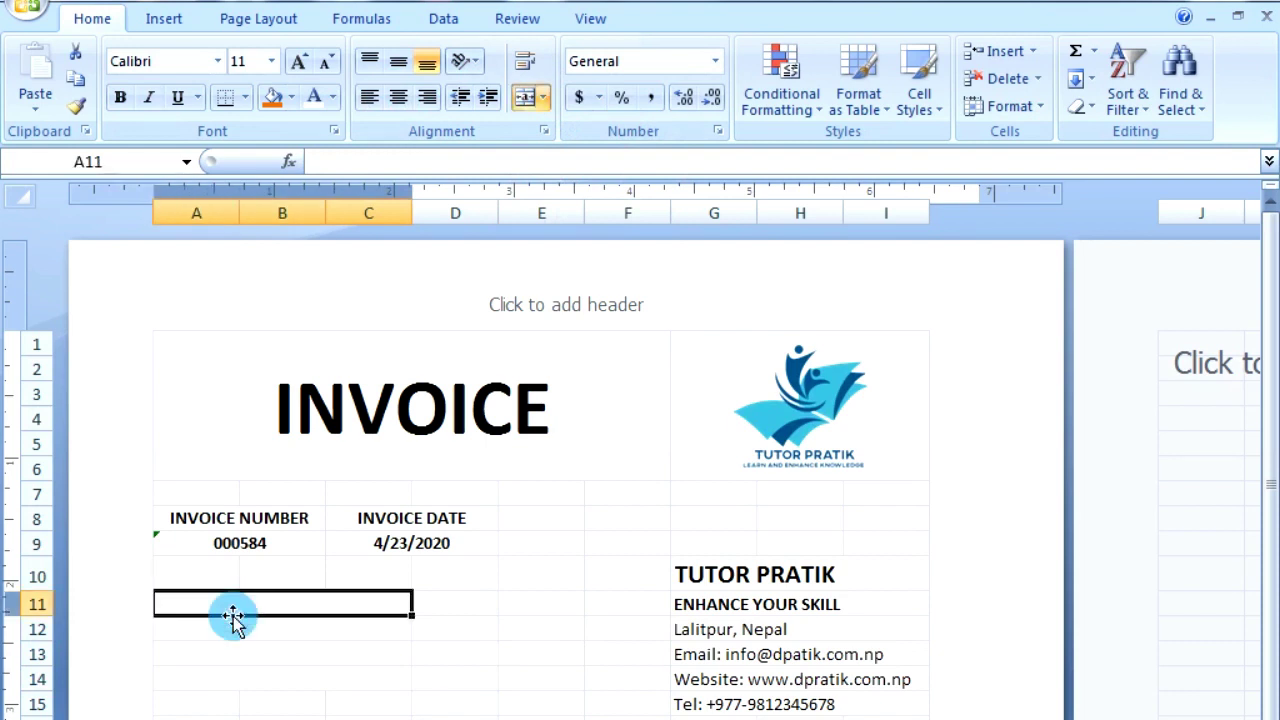
{"action": "type", "text": "b"}
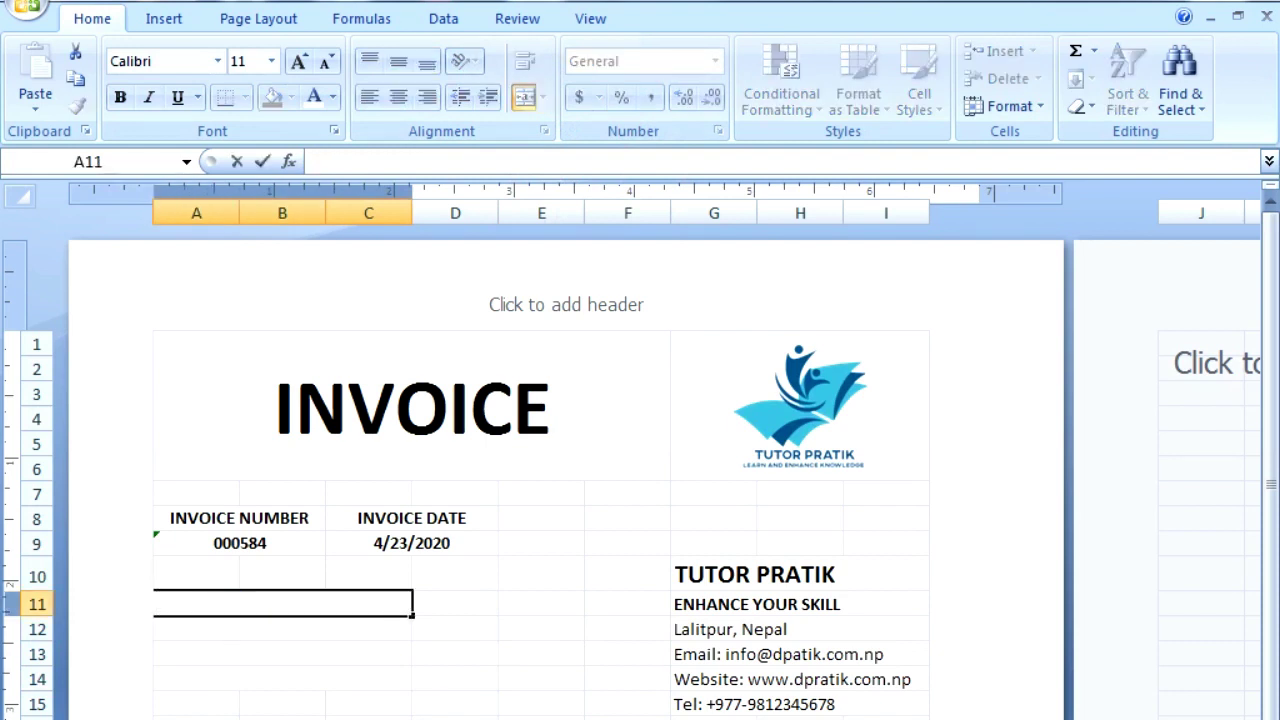
{"action": "left_click", "coordinate": [188, 602]}
{"action": "type", "text": "BI"}
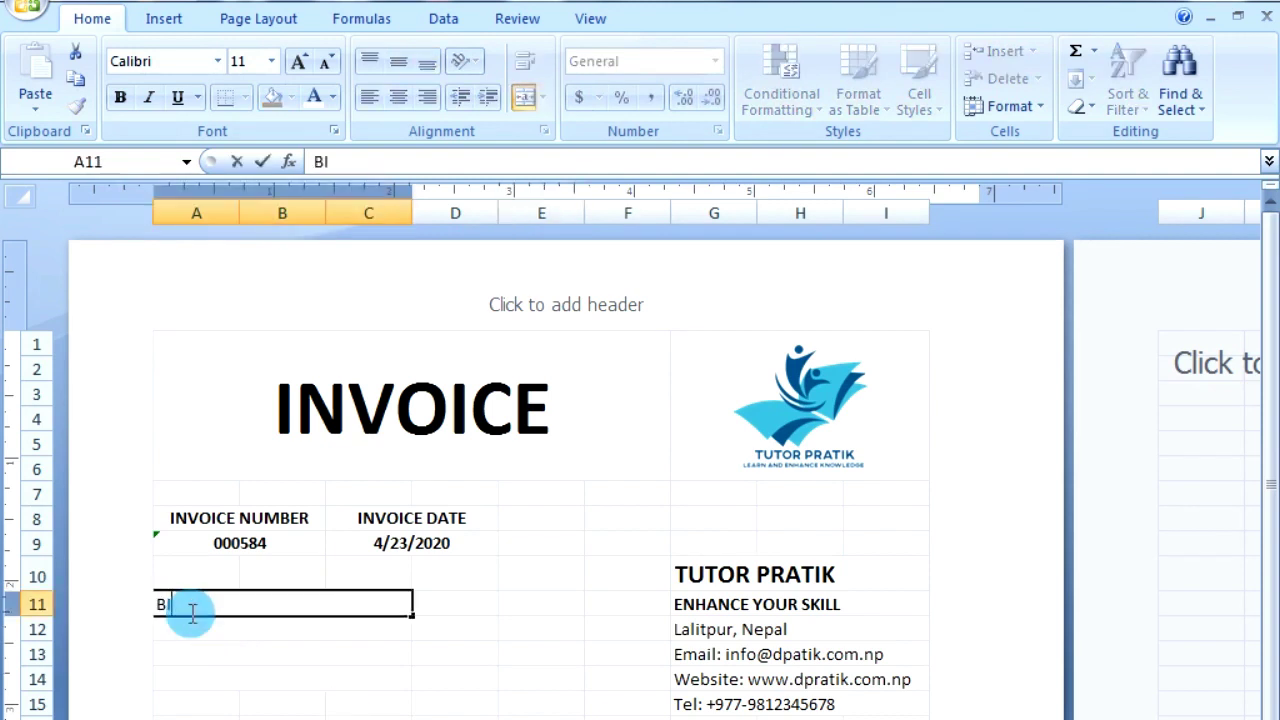
{"action": "type", "text": "LLED TO:"}
{"action": "key", "text": "Return"}
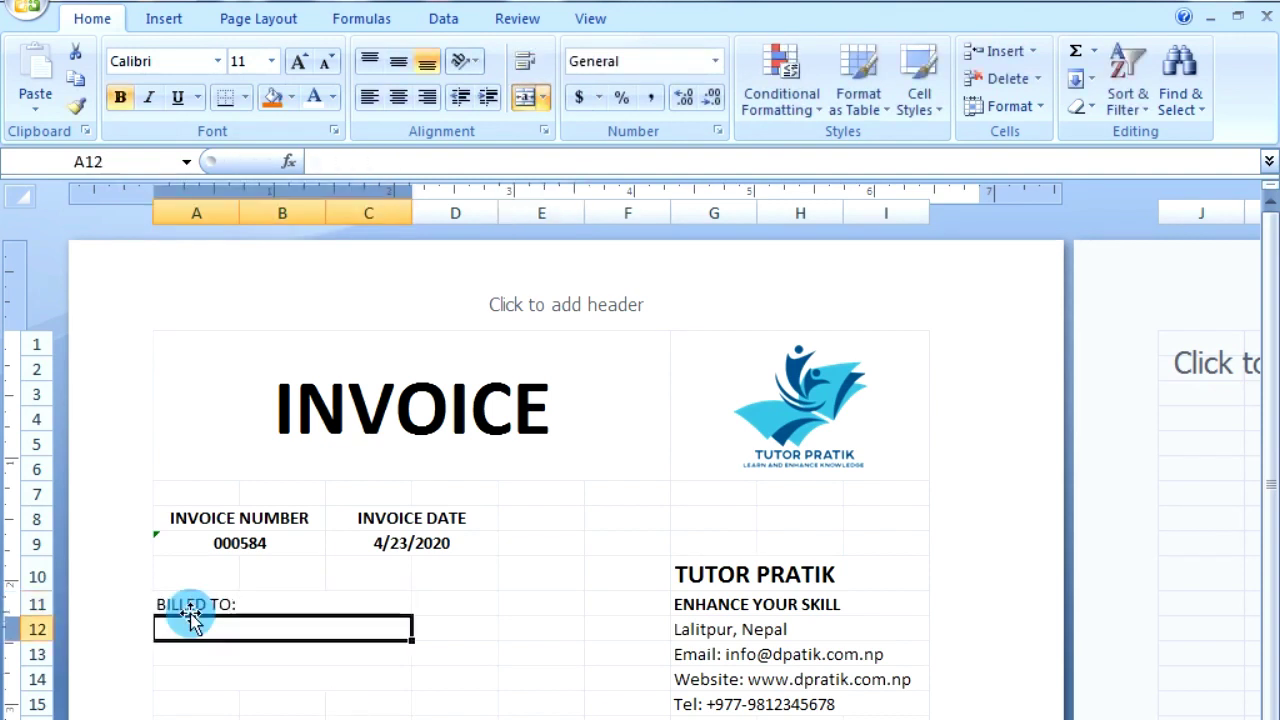
Enter the customer's name, city and P.O. box lines below the heading.
{"action": "type", "text": "Mr. Rajesh"}
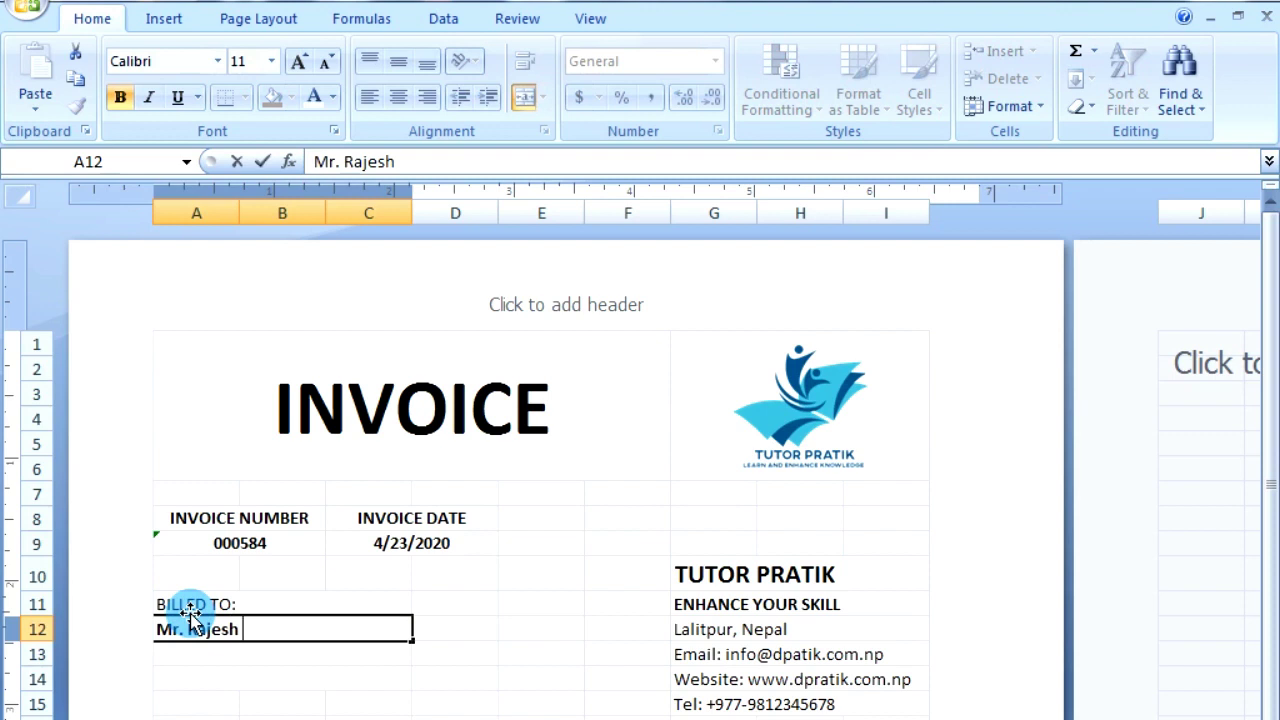
{"action": "key", "text": "Return"}
{"action": "type", "text": "Kathmandu, Nepal"}
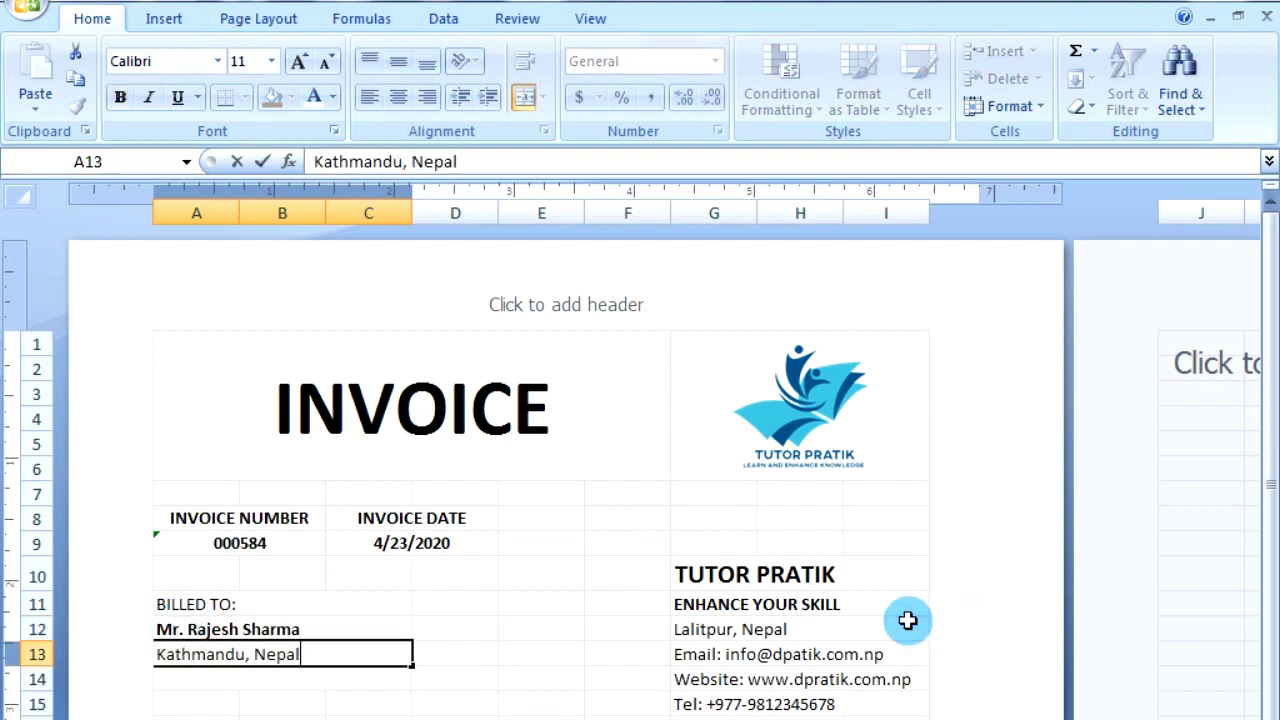
{"action": "left_click", "coordinate": [225, 685]}
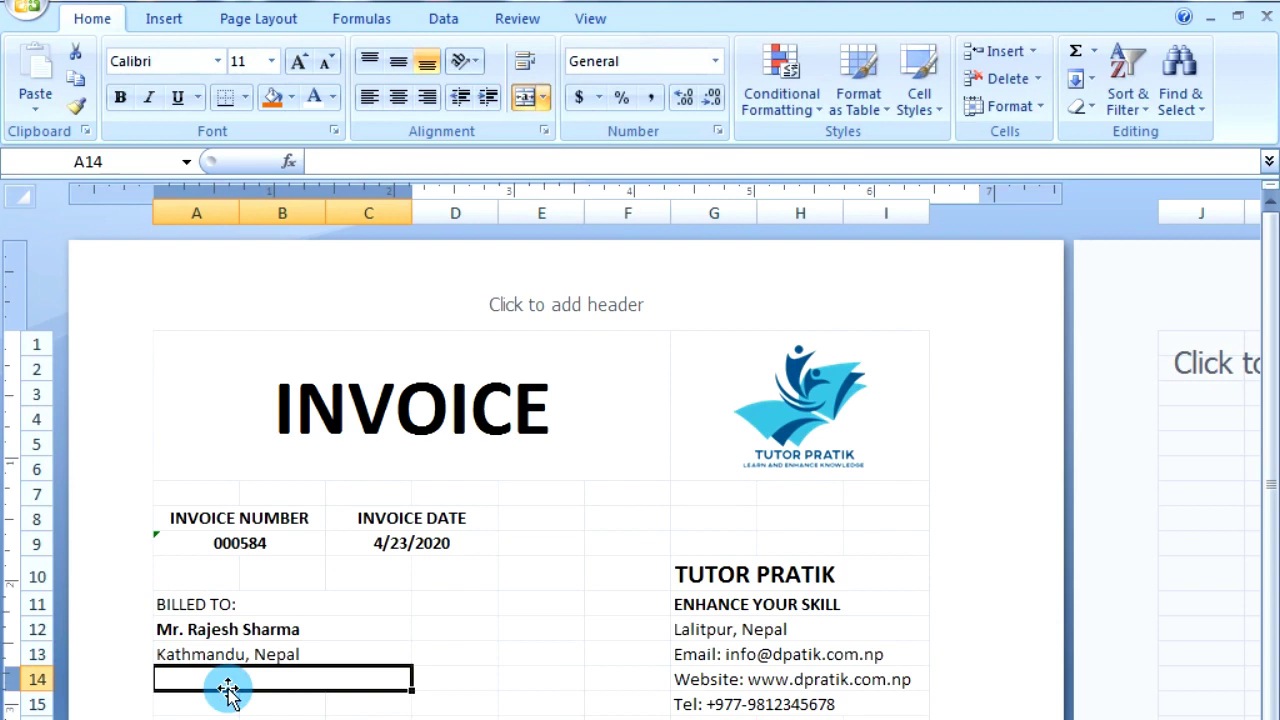
{"action": "type", "text": "G.P"}
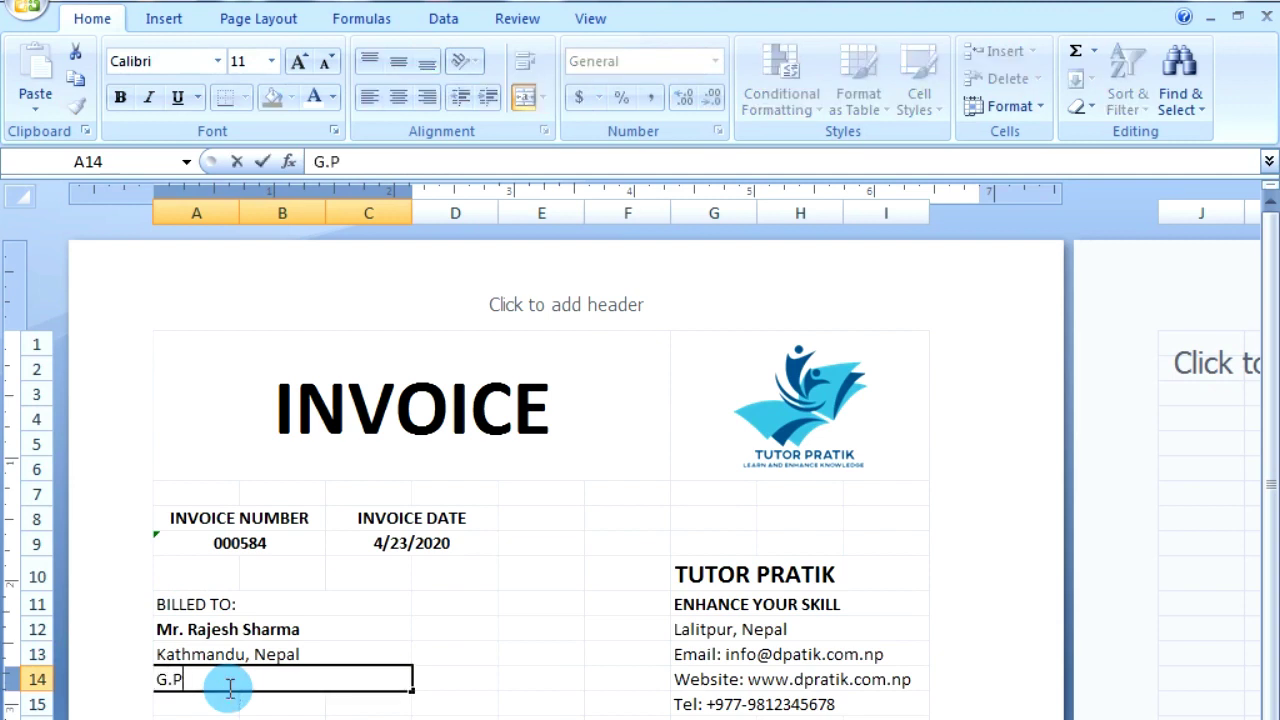
{"action": "key", "text": "Return"}
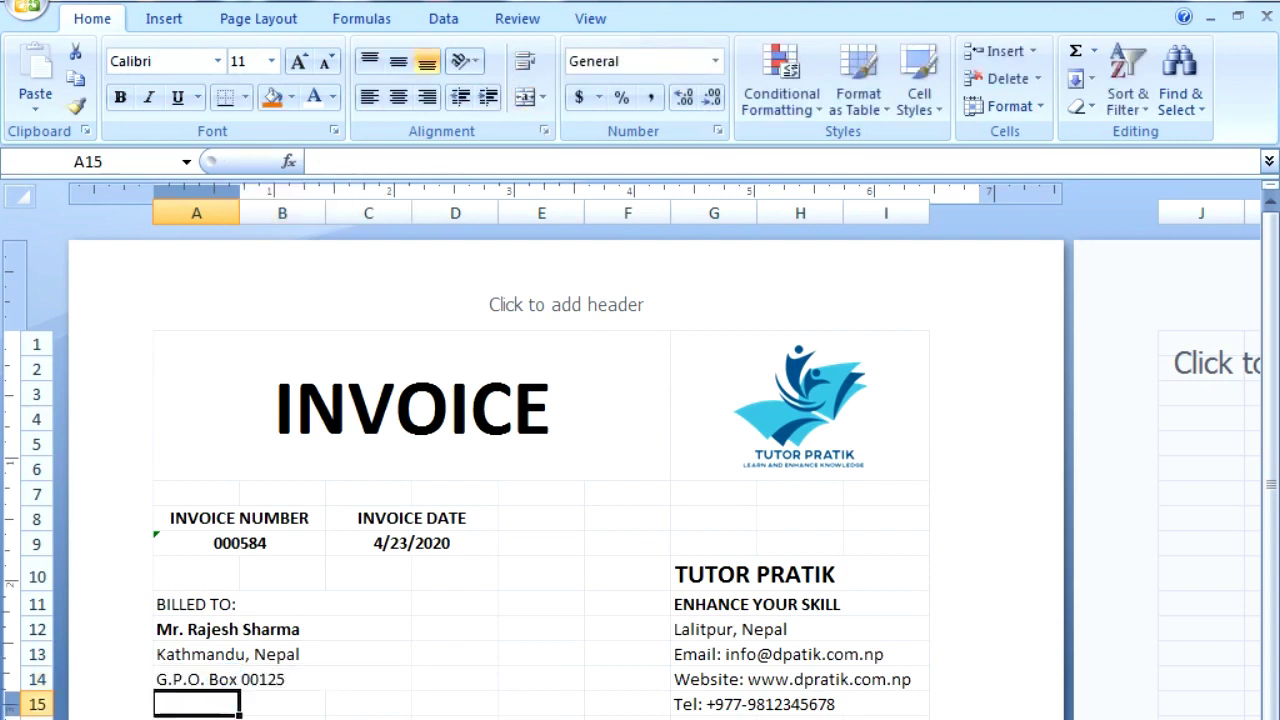
Bold the billing lines and set the customer's name to 12 pt.
{"action": "left_click", "coordinate": [237, 654]}
{"action": "key", "text": "shift+Down"}
{"action": "key", "text": "ctrl+b"}
{"action": "key", "text": "Up"}
{"action": "left_click", "coordinate": [298, 61]}
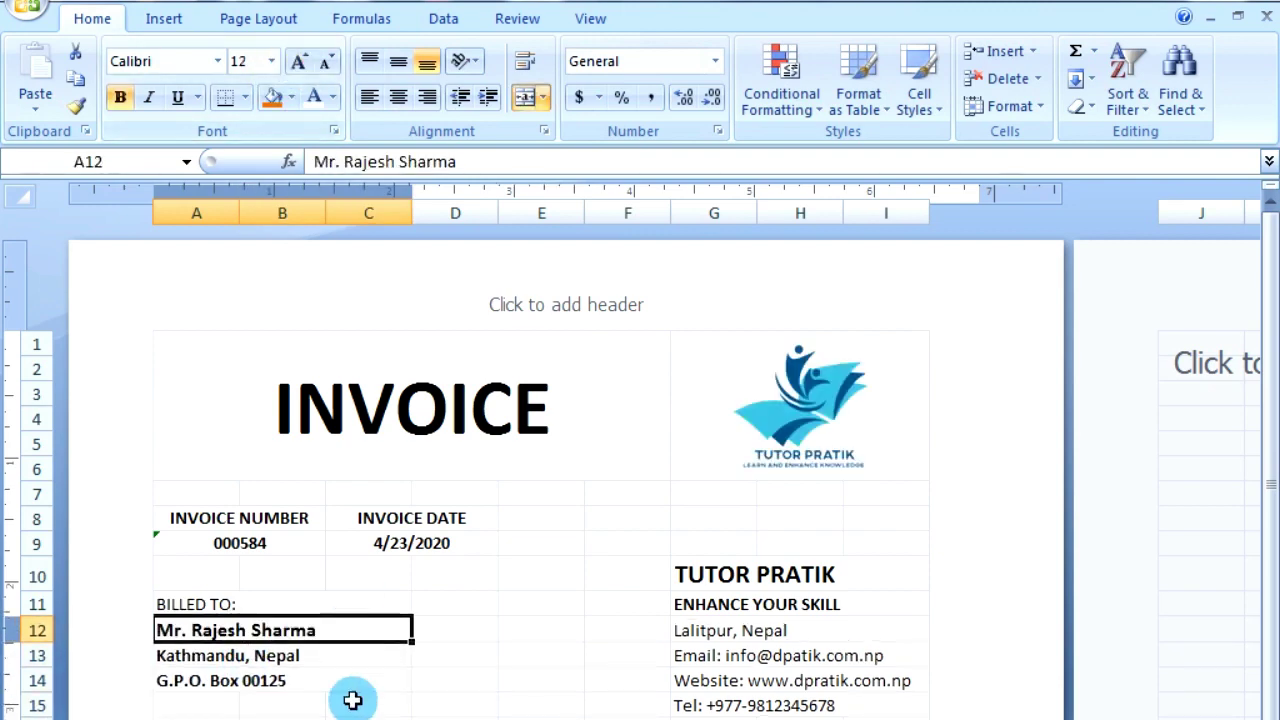
{"action": "left_click", "coordinate": [368, 716]}
{"action": "scroll", "coordinate": [540, 600], "scroll_direction": "down", "scroll_amount": 4}
Type DESCRIPTION in A18, AMOUNT in H18, QTY in G18 and RATE in F18.
{"action": "left_click", "coordinate": [184, 456]}
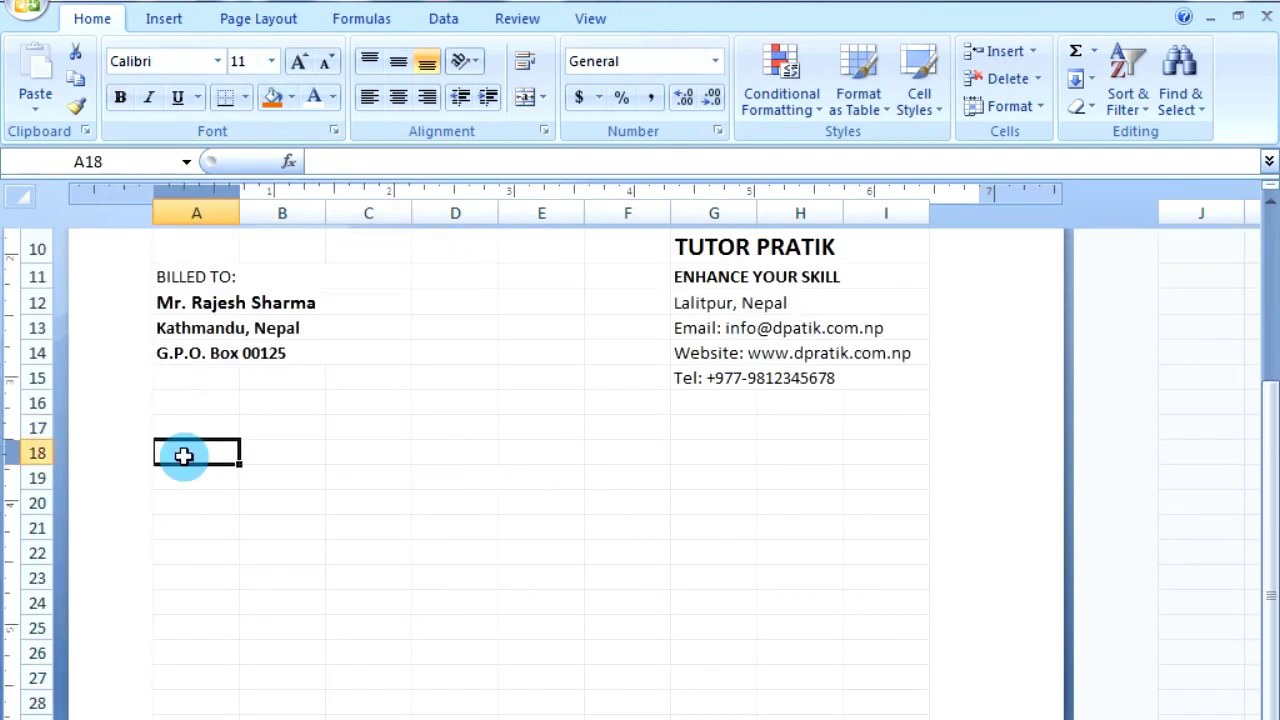
{"action": "type", "text": "DE"}
{"action": "type", "text": "ON"}
{"action": "key", "text": "Tab"}
{"action": "key", "text": "Tab"}
{"action": "key", "text": "Tab"}
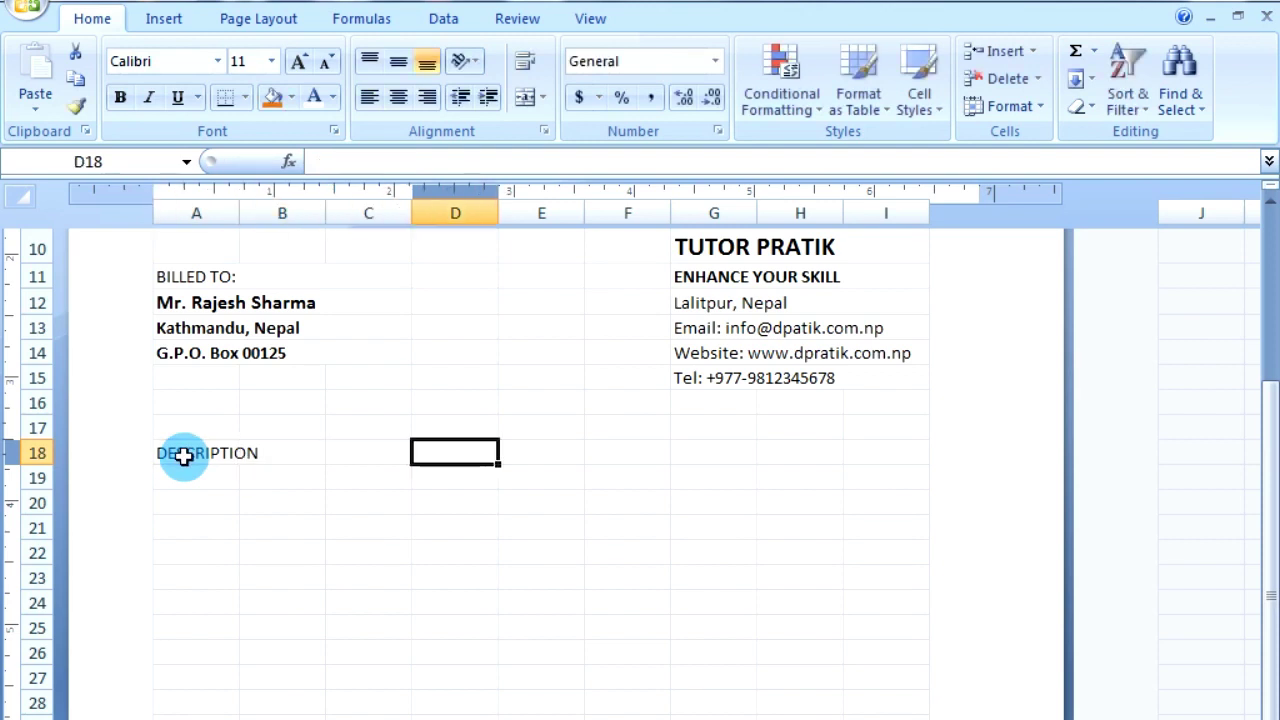
{"action": "key", "text": "Tab"}
{"action": "key", "text": "Tab"}
{"action": "key", "text": "Tab"}
{"action": "key", "text": "Tab"}
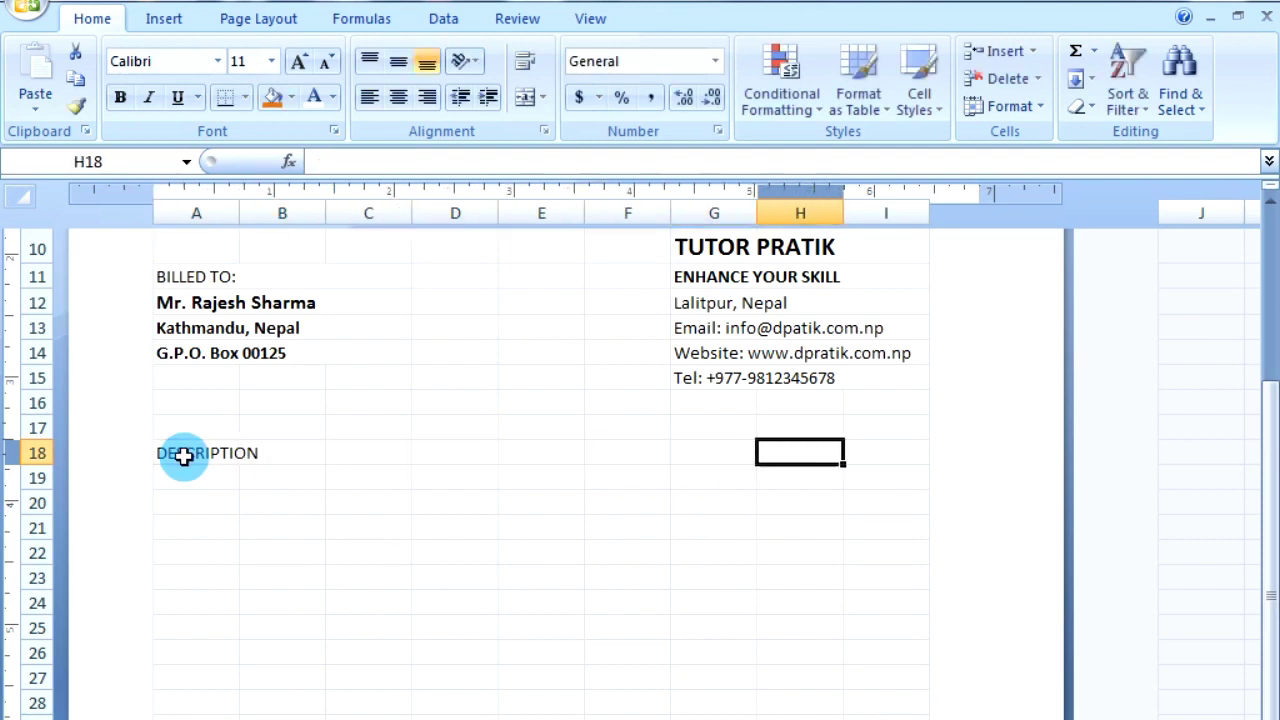
{"action": "type", "text": "AMOUNT"}
{"action": "key", "text": "Left"}
{"action": "key", "text": "Left"}
{"action": "key", "text": "Right"}
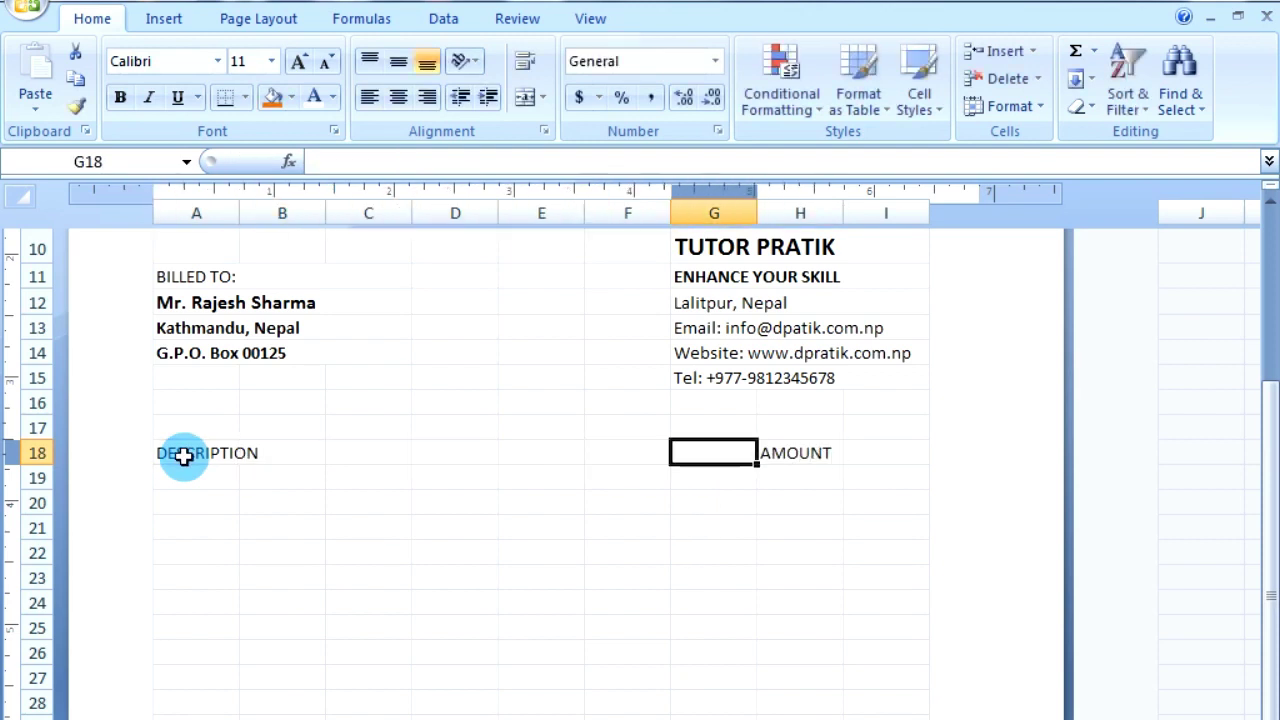
{"action": "type", "text": "RA"}
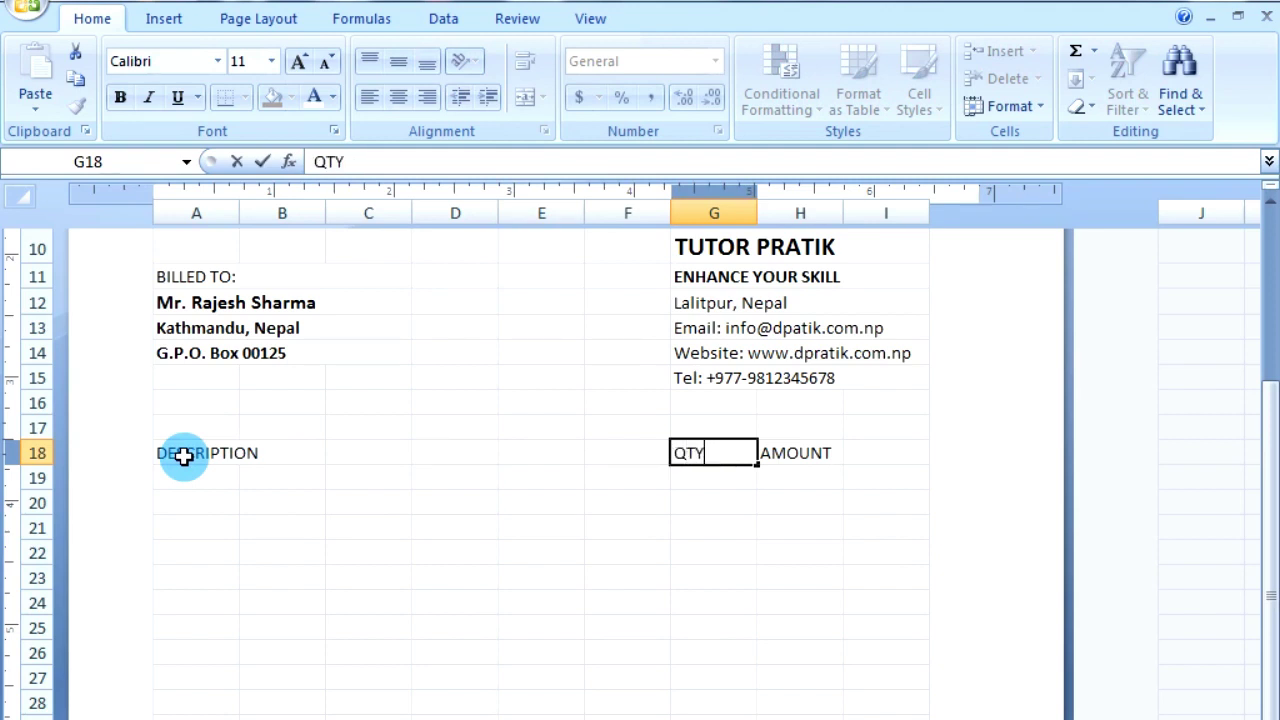
{"action": "key", "text": "Left"}
{"action": "type", "text": "RATE"}
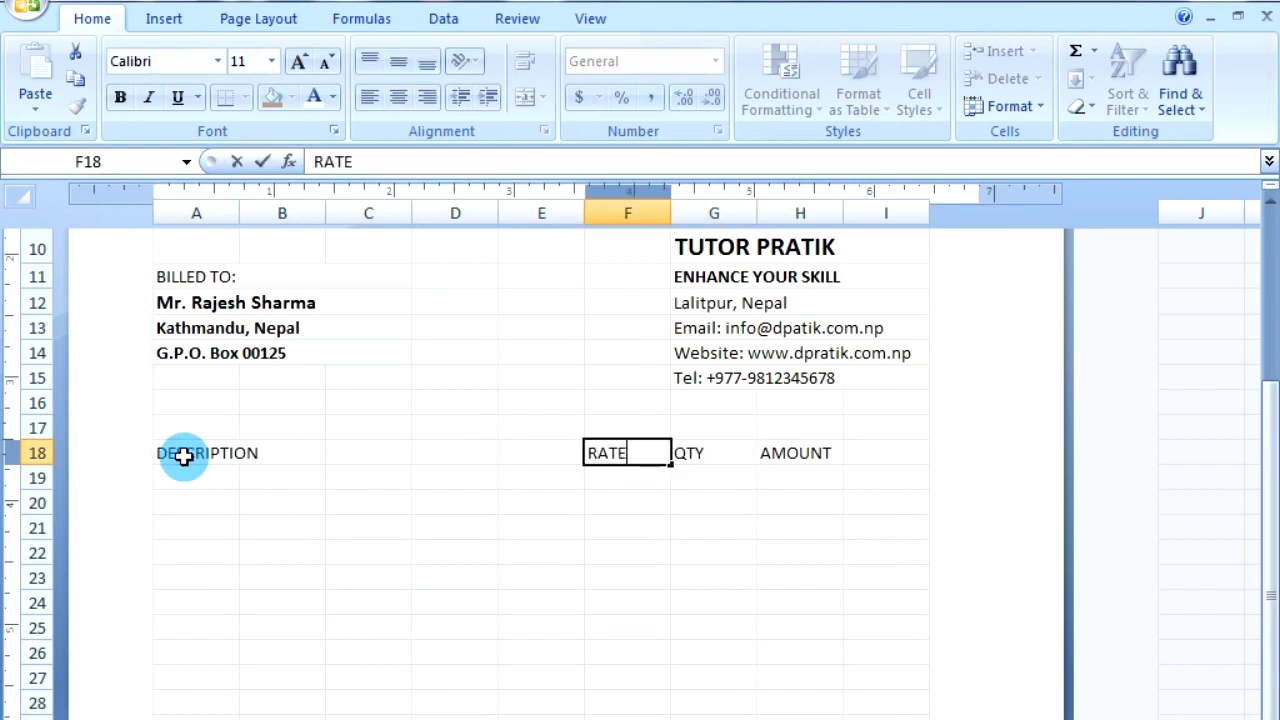
{"action": "key", "text": "Return"}
{"action": "left_click_drag", "start_coordinate": [205, 452], "coordinate": [507, 452]}
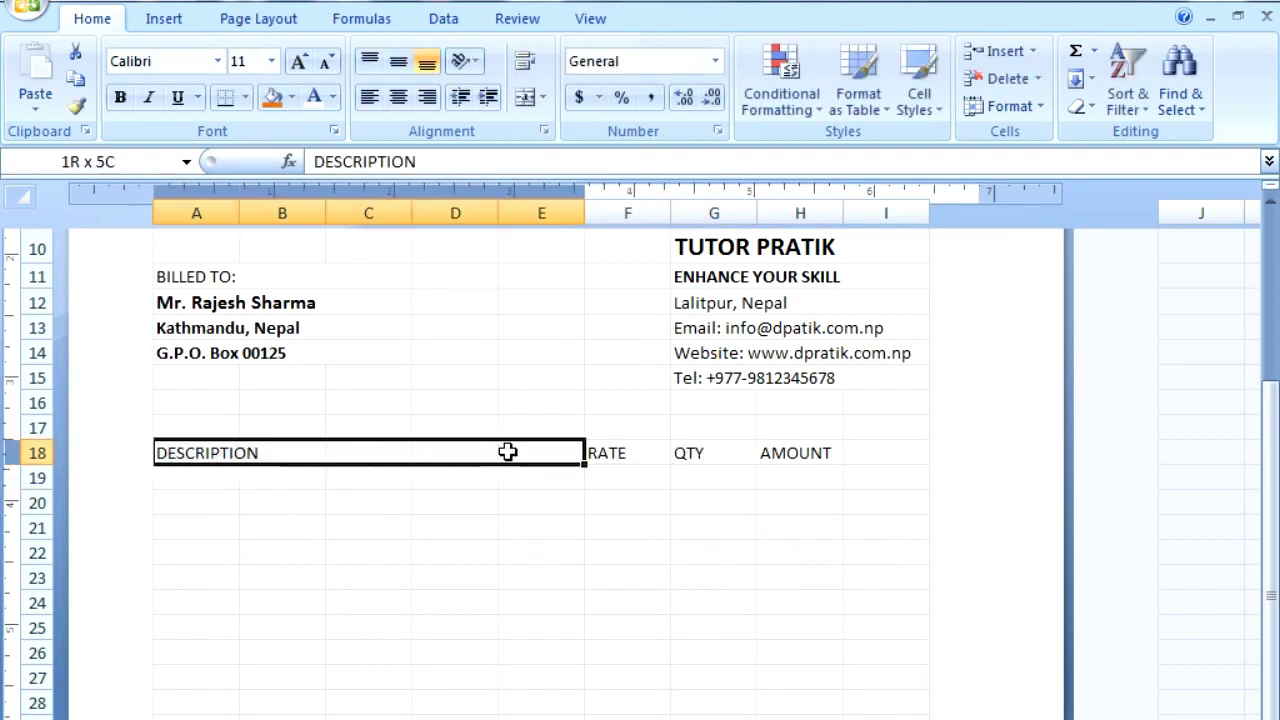
Merge and centre DESCRIPTION across A18:E18 and AMOUNT across H18:I18.
{"action": "left_click", "coordinate": [522, 100]}
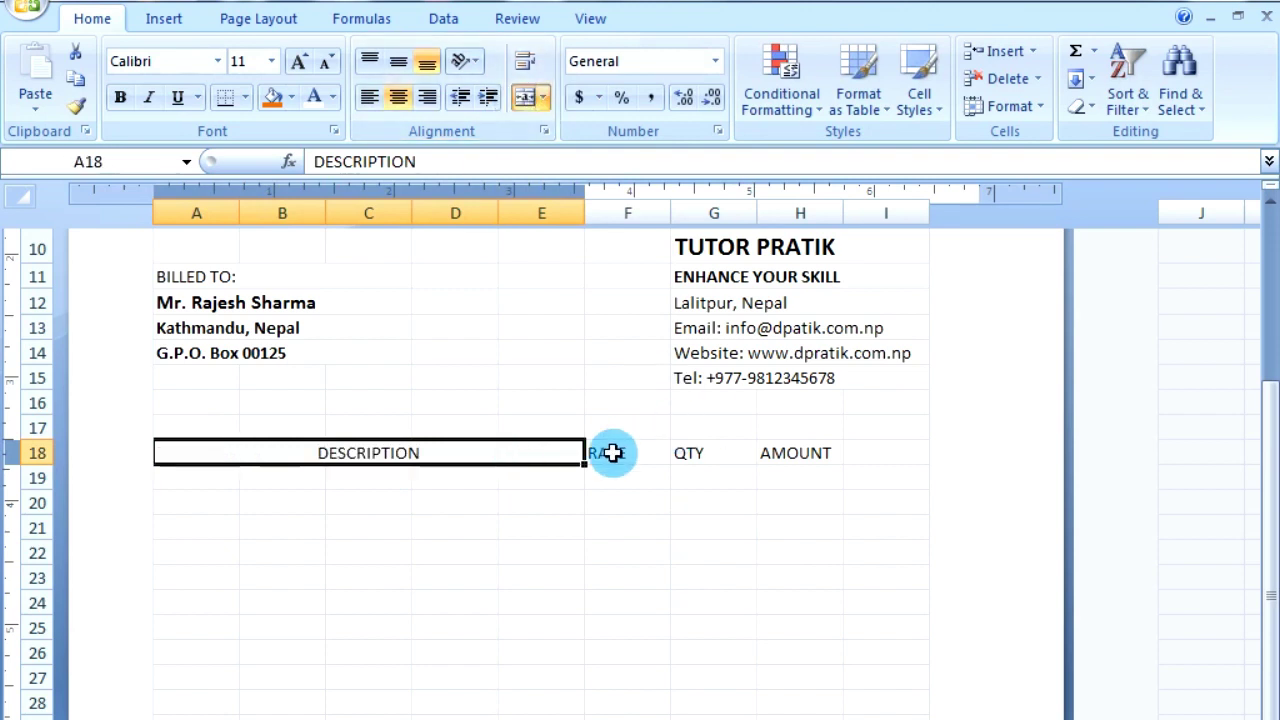
{"action": "left_click_drag", "start_coordinate": [760, 453], "coordinate": [869, 455]}
{"action": "left_click", "coordinate": [524, 97]}
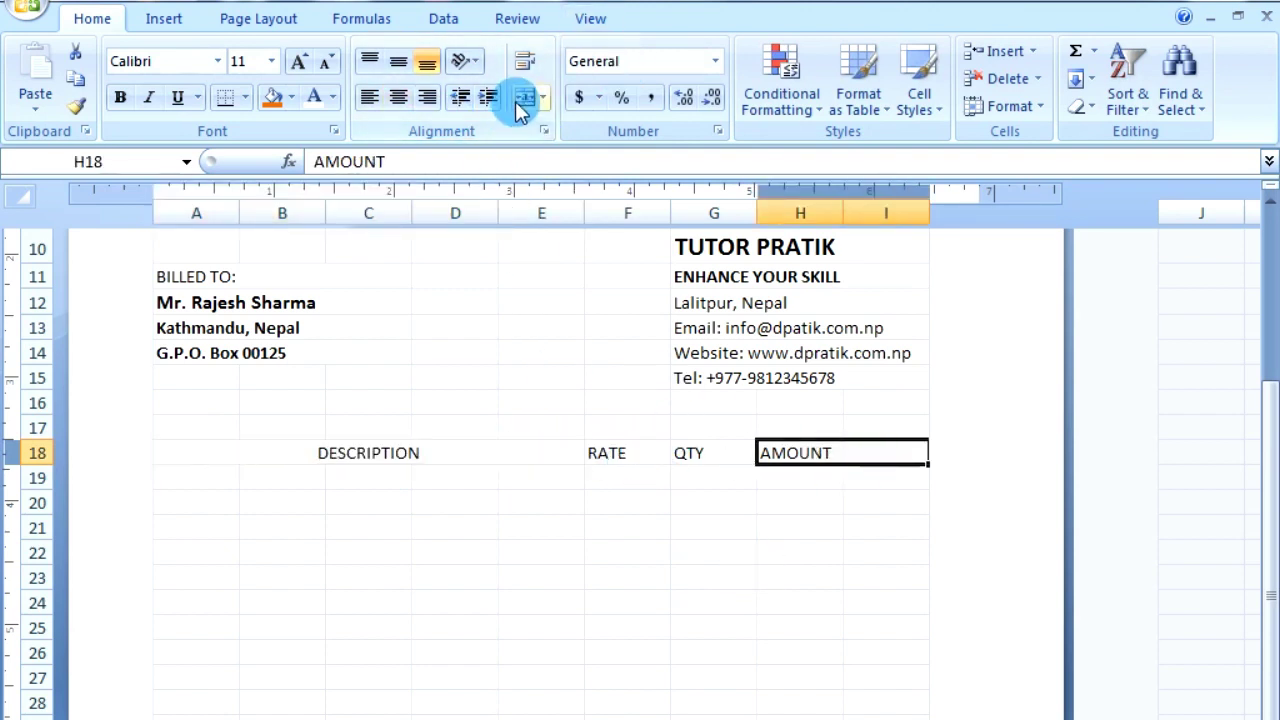
{"action": "left_click", "coordinate": [578, 578]}
Merge each item row across A19:E23 and merge the amount cells H19:I23.
{"action": "left_click_drag", "start_coordinate": [186, 487], "coordinate": [561, 578]}
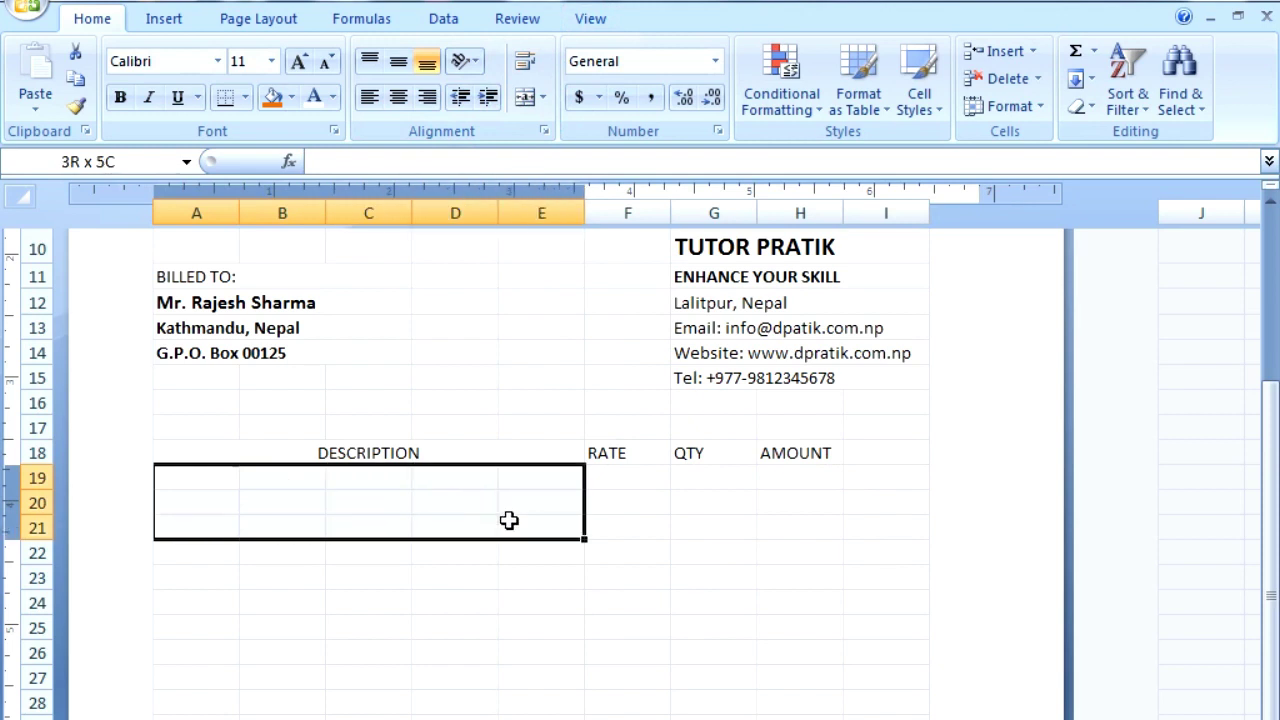
{"action": "left_click", "coordinate": [543, 97]}
{"action": "left_click", "coordinate": [571, 154]}
{"action": "left_click_drag", "start_coordinate": [840, 480], "coordinate": [860, 569]}
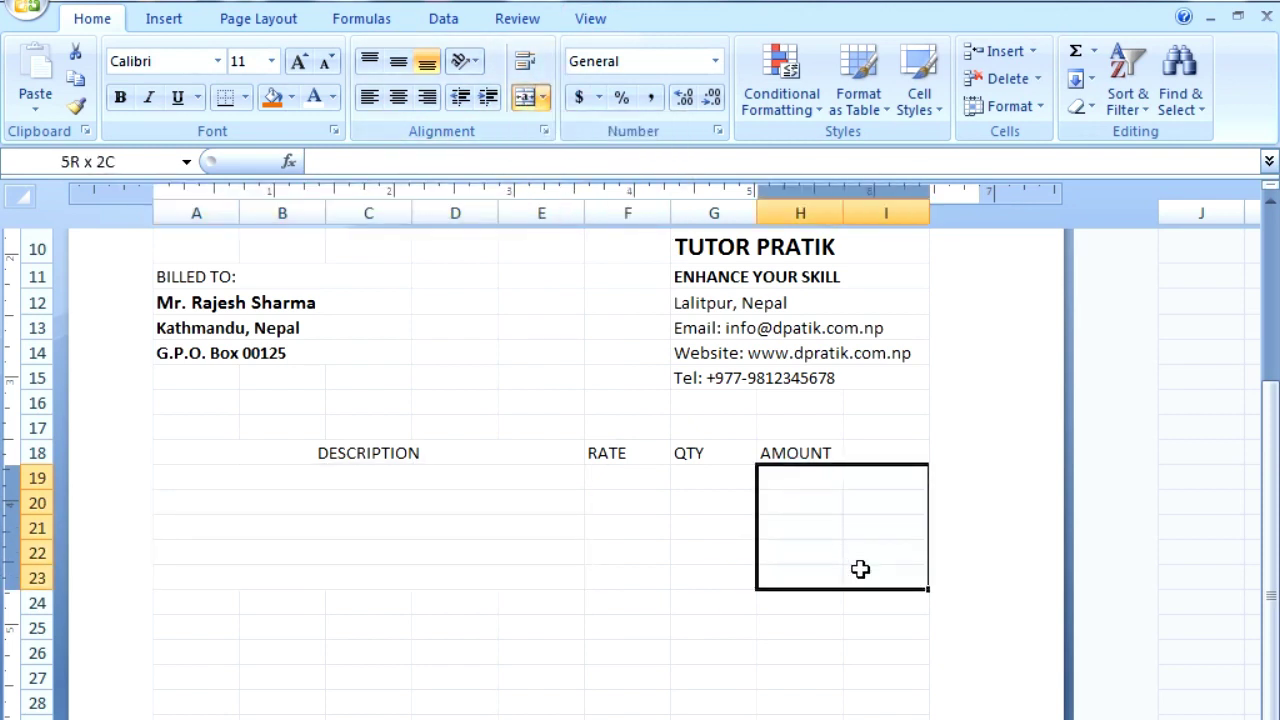
{"action": "left_click", "coordinate": [543, 97]}
{"action": "left_click", "coordinate": [597, 185]}
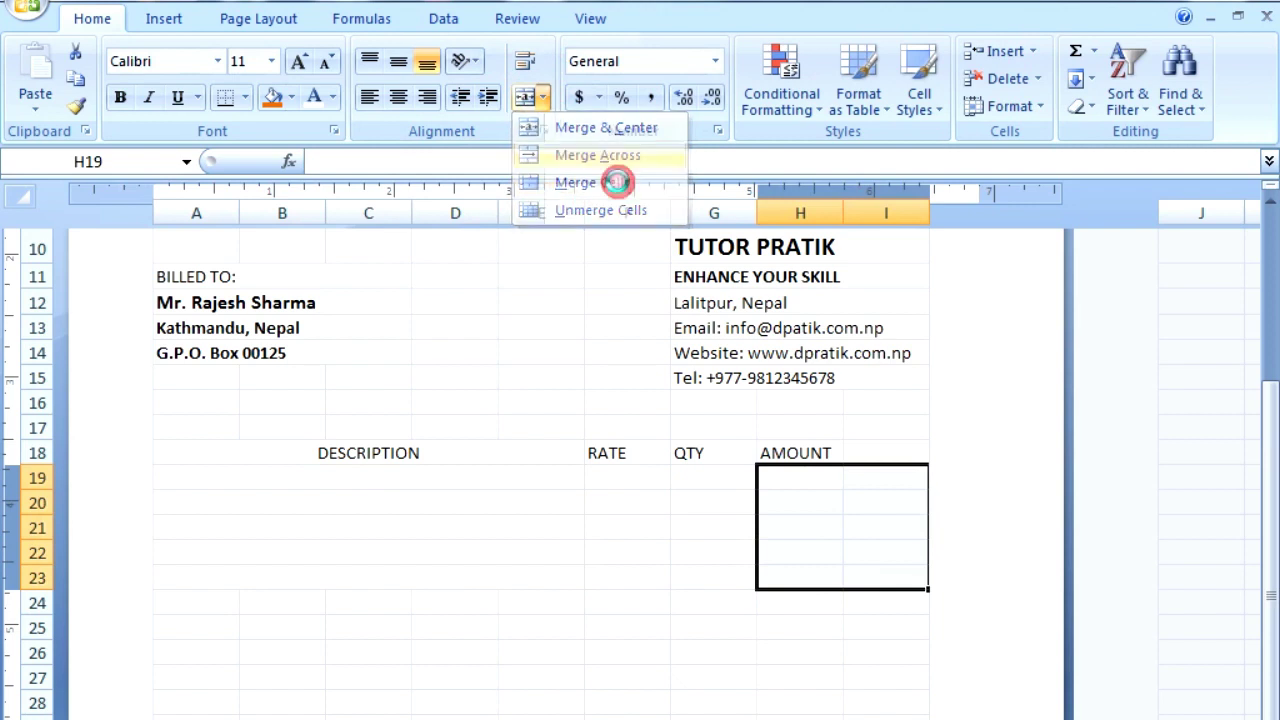
{"action": "left_click", "coordinate": [660, 652]}
Give item rows 19–23 a taller row height.
{"action": "left_click_drag", "start_coordinate": [175, 480], "coordinate": [837, 571]}
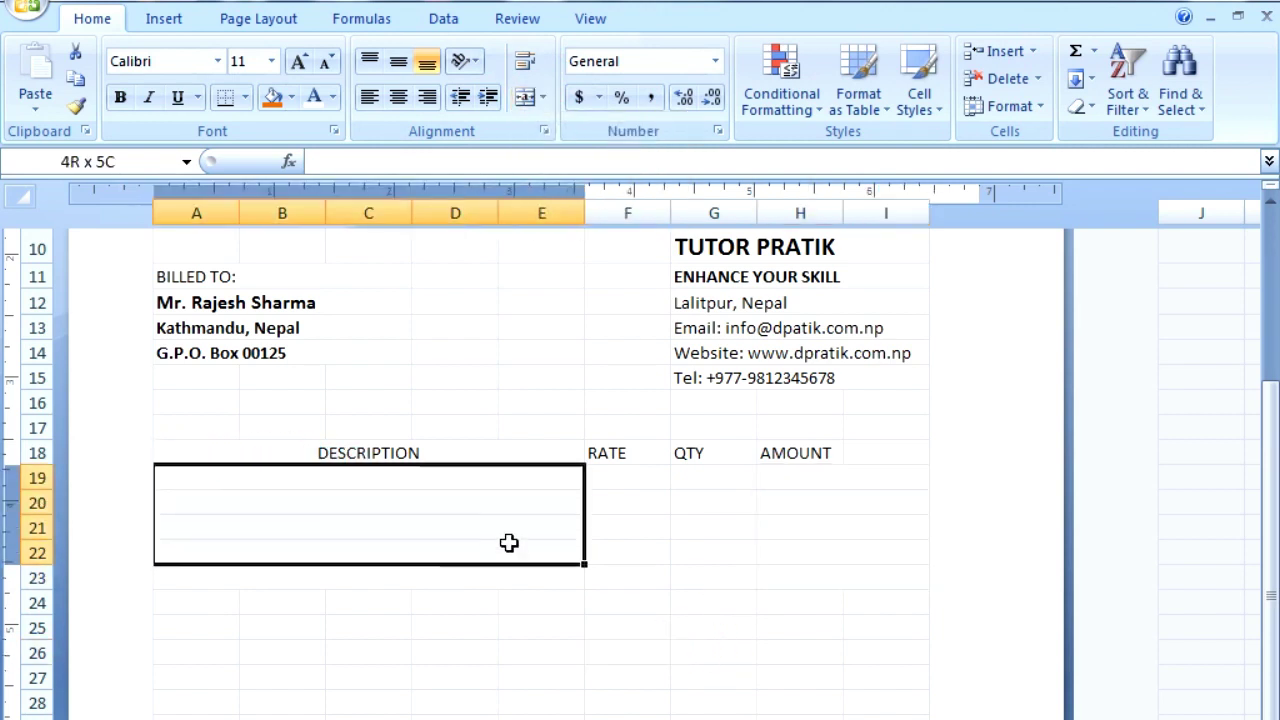
{"action": "right_click", "coordinate": [30, 505]}
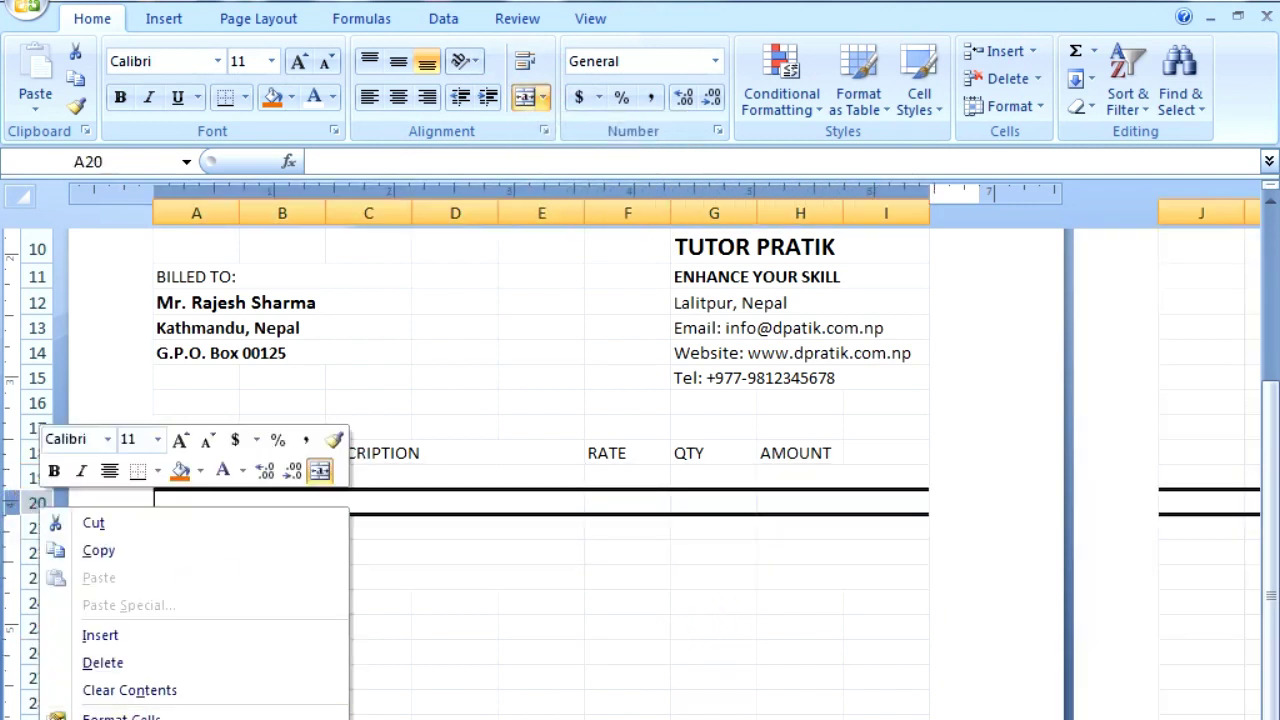
{"action": "left_click", "coordinate": [420, 684]}
{"action": "key", "text": "Return"}
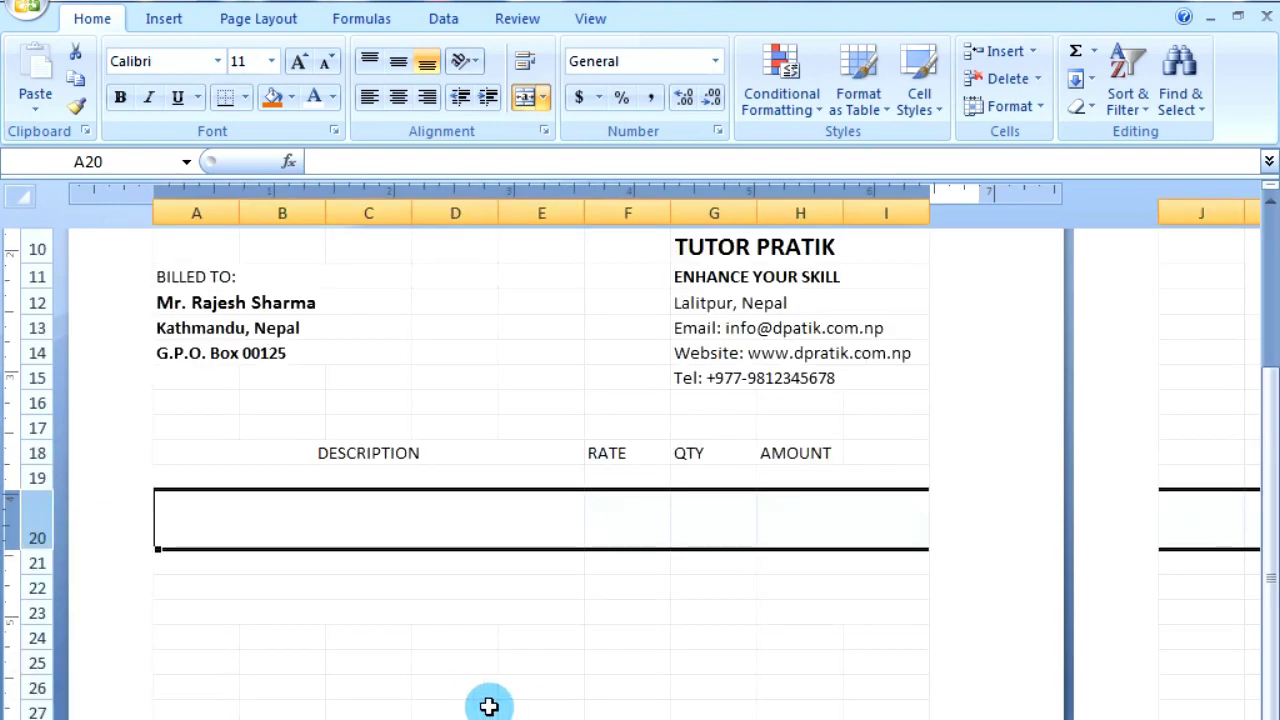
{"action": "key", "text": "ctrl+z"}
{"action": "left_click_drag", "start_coordinate": [30, 478], "coordinate": [45, 571]}
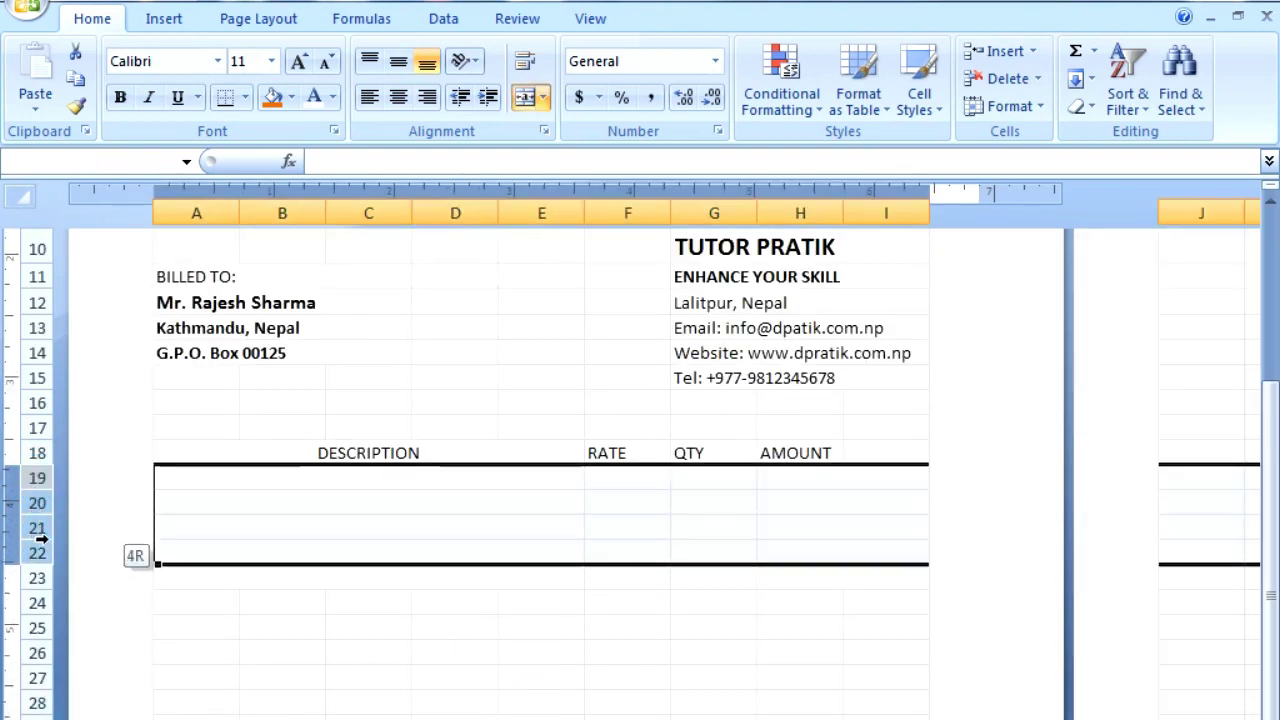
{"action": "right_click", "coordinate": [40, 525]}
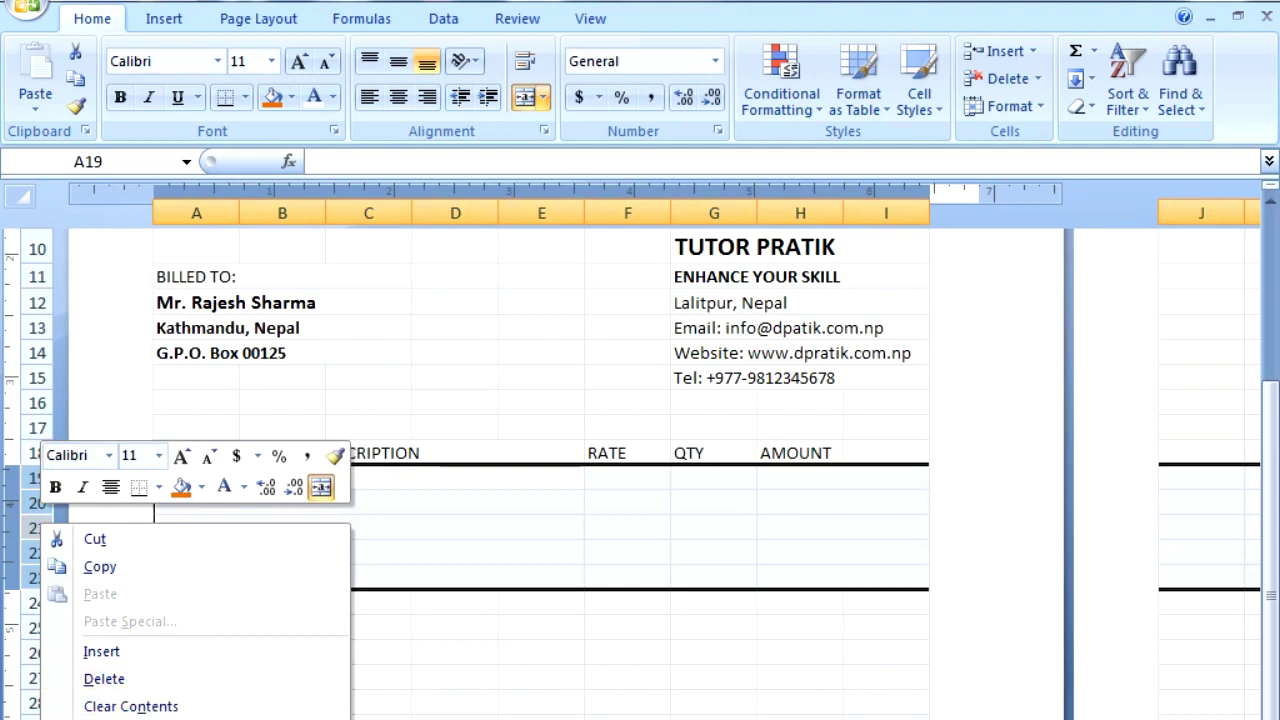
{"action": "key", "text": "r"}
{"action": "key", "text": "Return"}
{"action": "left_click", "coordinate": [586, 706]}
Narrow column E and widen column F.
{"action": "scroll", "coordinate": [429, 580], "scroll_direction": "down", "scroll_amount": 3}
{"action": "scroll", "coordinate": [543, 494], "scroll_direction": "up", "scroll_amount": 3}
{"action": "left_click_drag", "start_coordinate": [583, 211], "coordinate": [549, 211]}
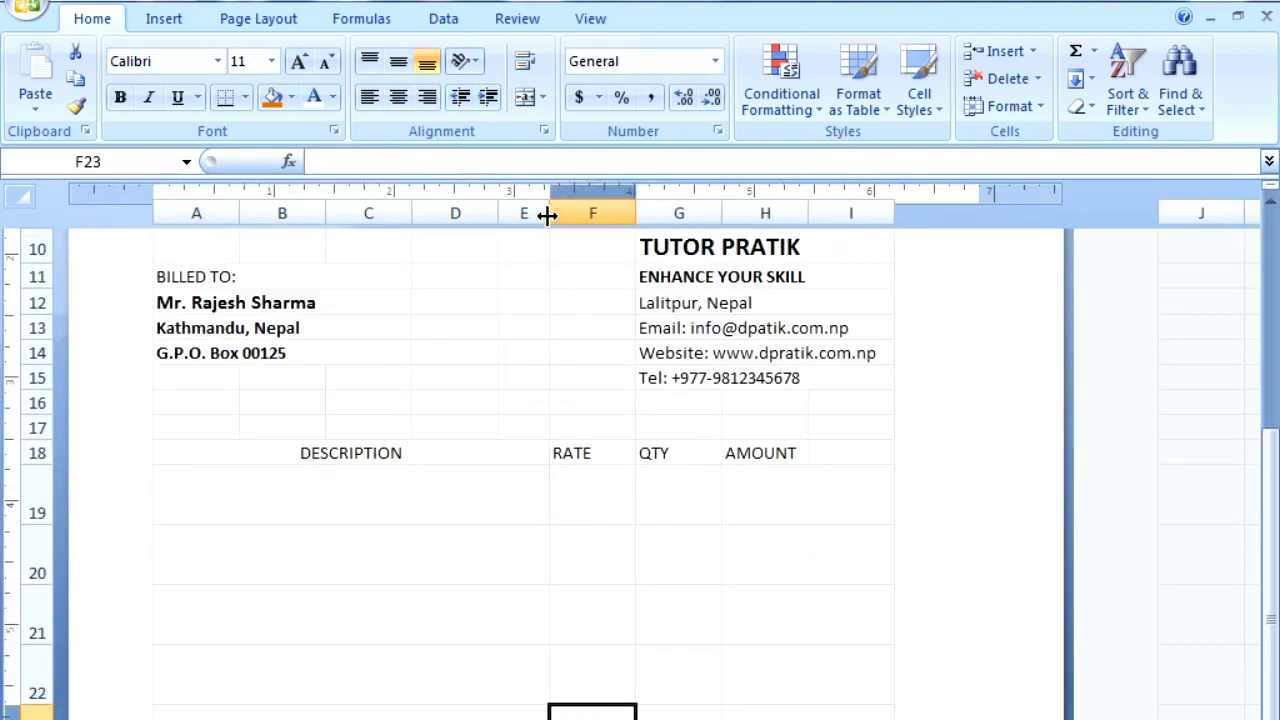
{"action": "left_click_drag", "start_coordinate": [634, 211], "coordinate": [649, 211]}
{"action": "scroll", "coordinate": [749, 634], "scroll_direction": "up", "scroll_amount": 5}
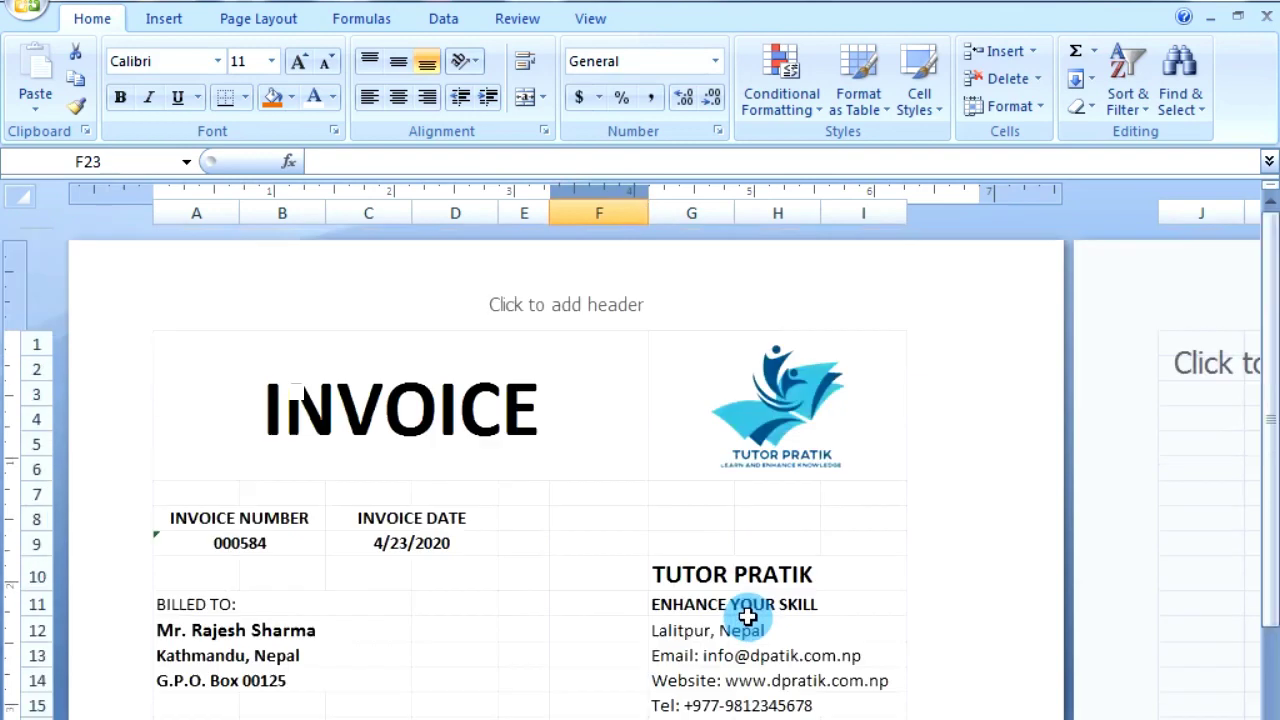
{"action": "scroll", "coordinate": [749, 617], "scroll_direction": "down", "scroll_amount": 2}
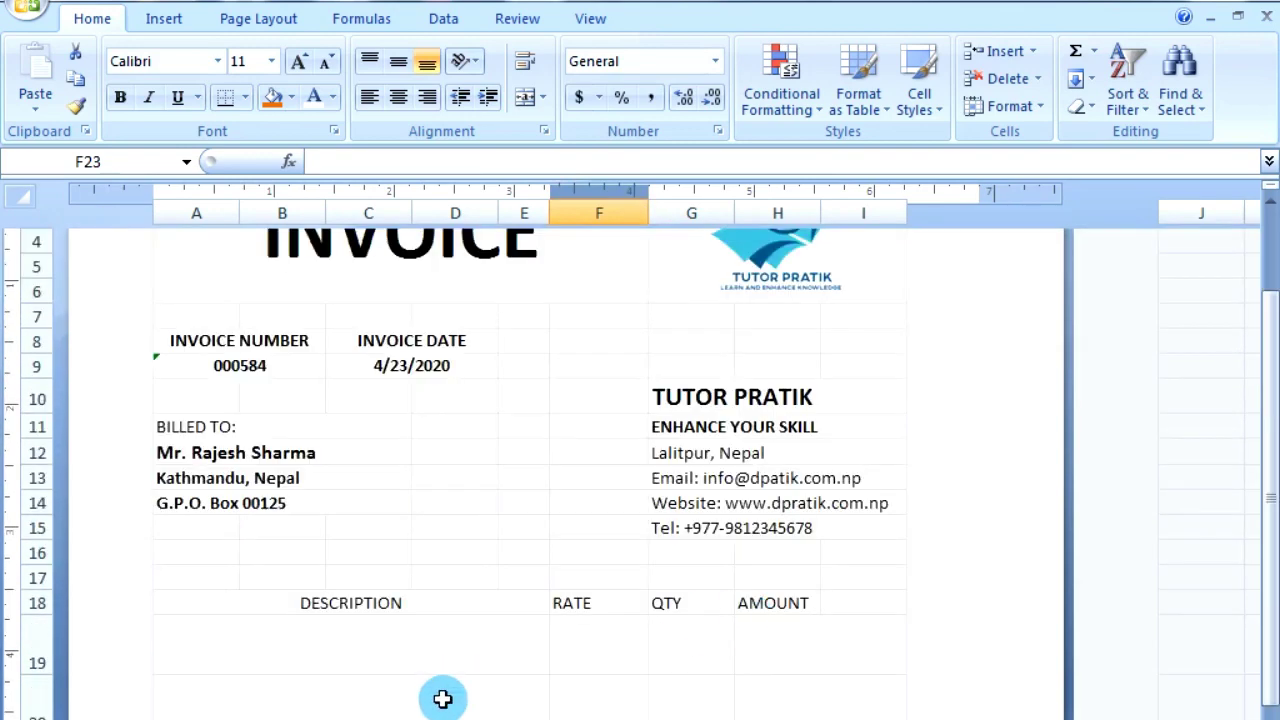
Make the A18:I18 headings bold and vertically centred.
{"action": "left_click_drag", "start_coordinate": [203, 603], "coordinate": [826, 603]}
{"action": "left_click", "coordinate": [119, 97]}
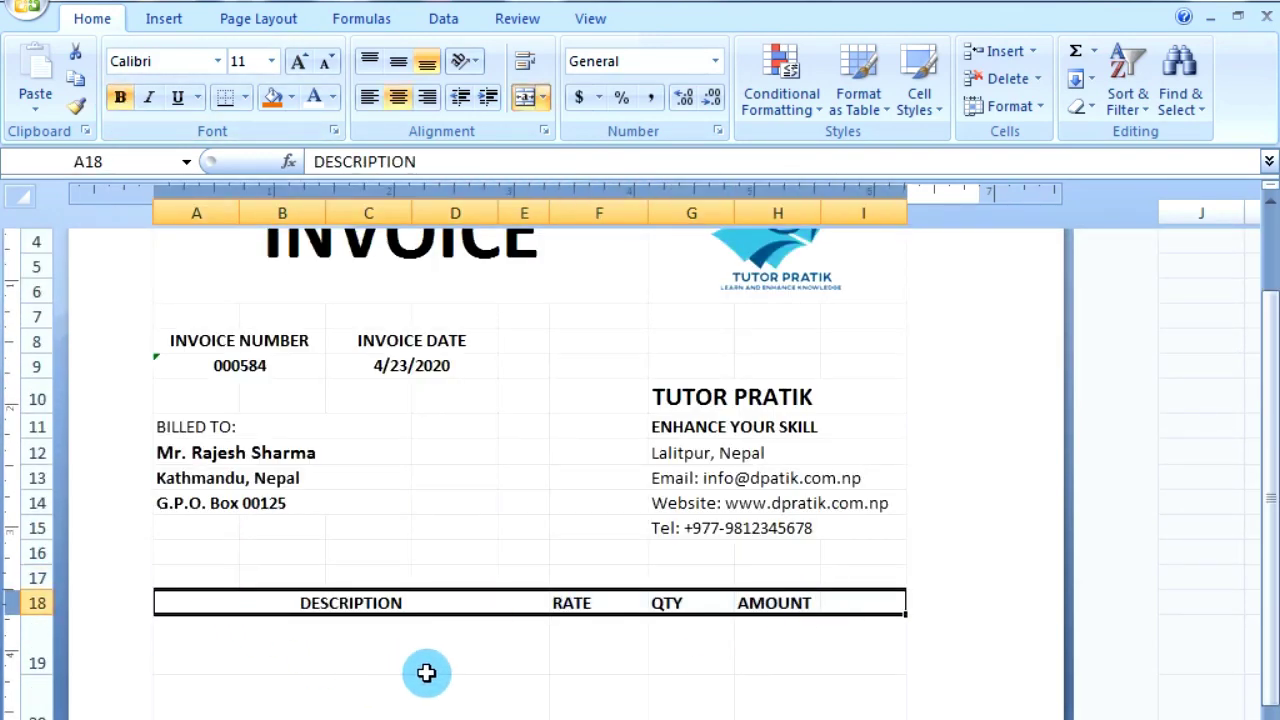
{"action": "left_click", "coordinate": [250, 640]}
{"action": "left_click_drag", "start_coordinate": [194, 600], "coordinate": [889, 600]}
{"action": "left_click", "coordinate": [398, 62]}
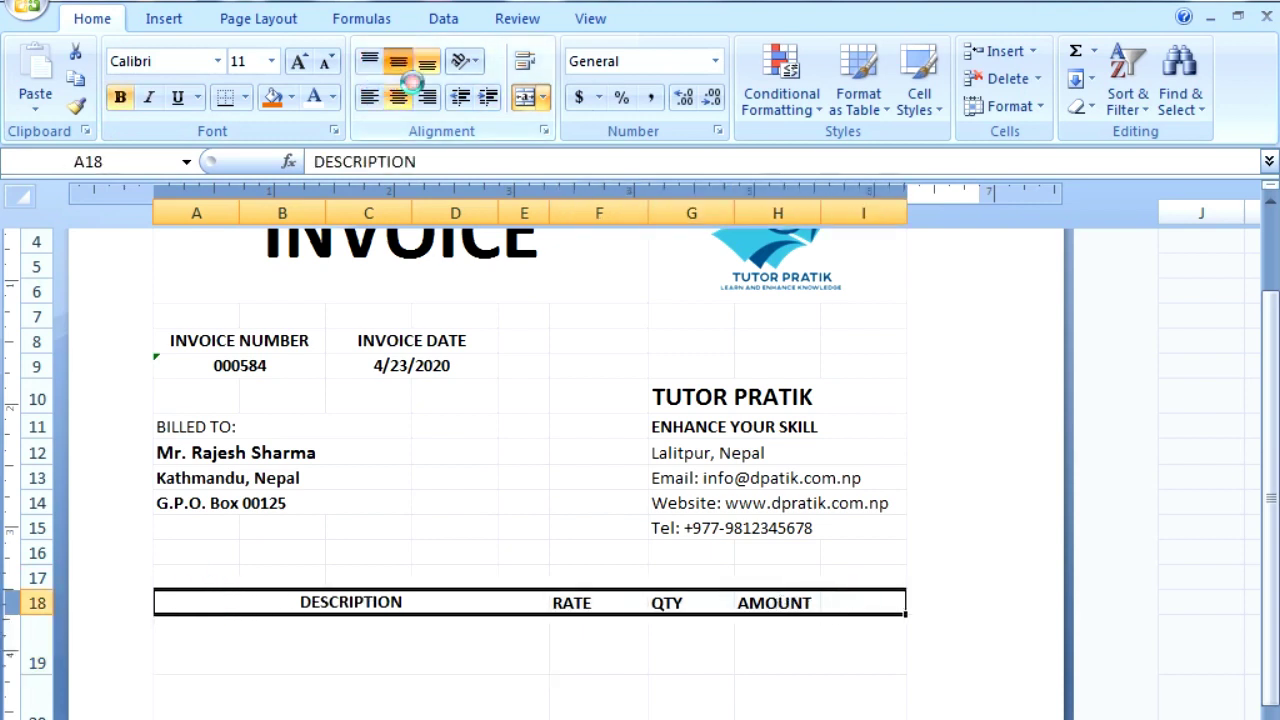
{"action": "left_click", "coordinate": [520, 690]}
Add inside horizontal borders between the item rows using More Borders.
{"action": "scroll", "coordinate": [400, 620], "scroll_direction": "down", "scroll_amount": 1}
{"action": "mouse_move", "coordinate": [194, 531]}
{"action": "left_mouse_down"}
{"action": "mouse_move", "coordinate": [690, 712]}
{"action": "mouse_move", "coordinate": [818, 673]}
{"action": "left_mouse_up"}
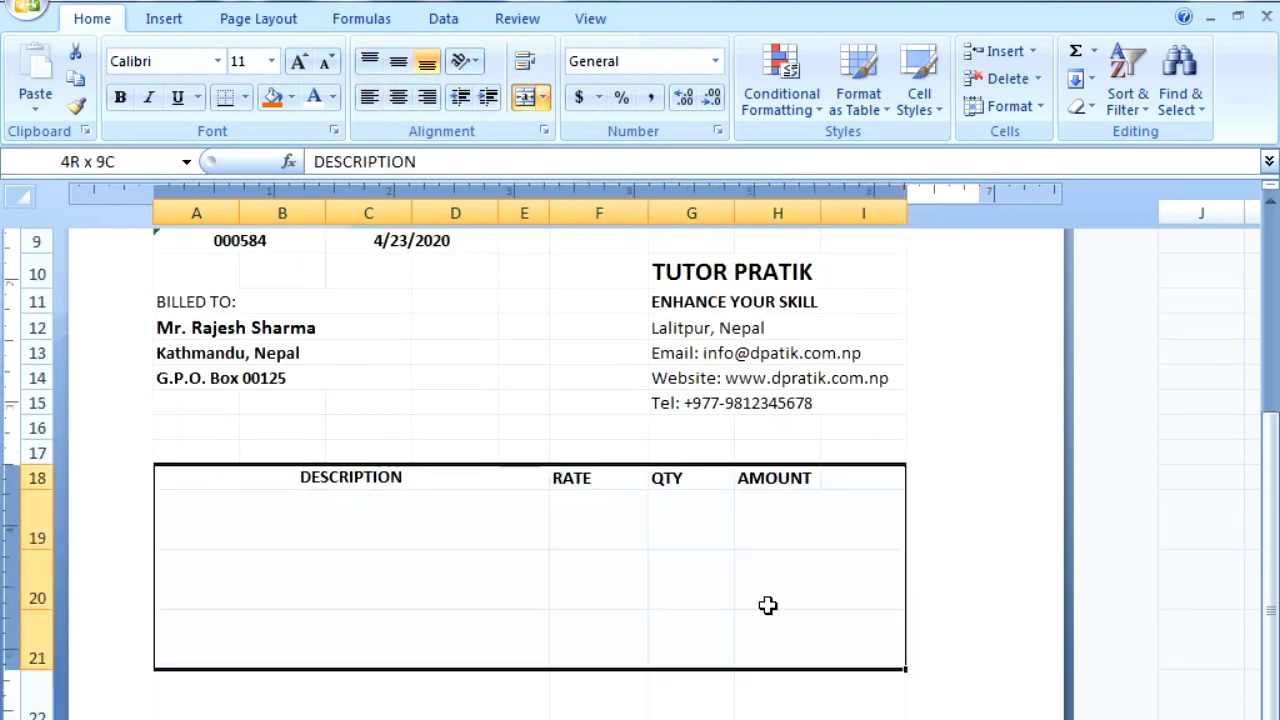
{"action": "left_click", "coordinate": [245, 97]}
{"action": "left_click", "coordinate": [340, 690]}
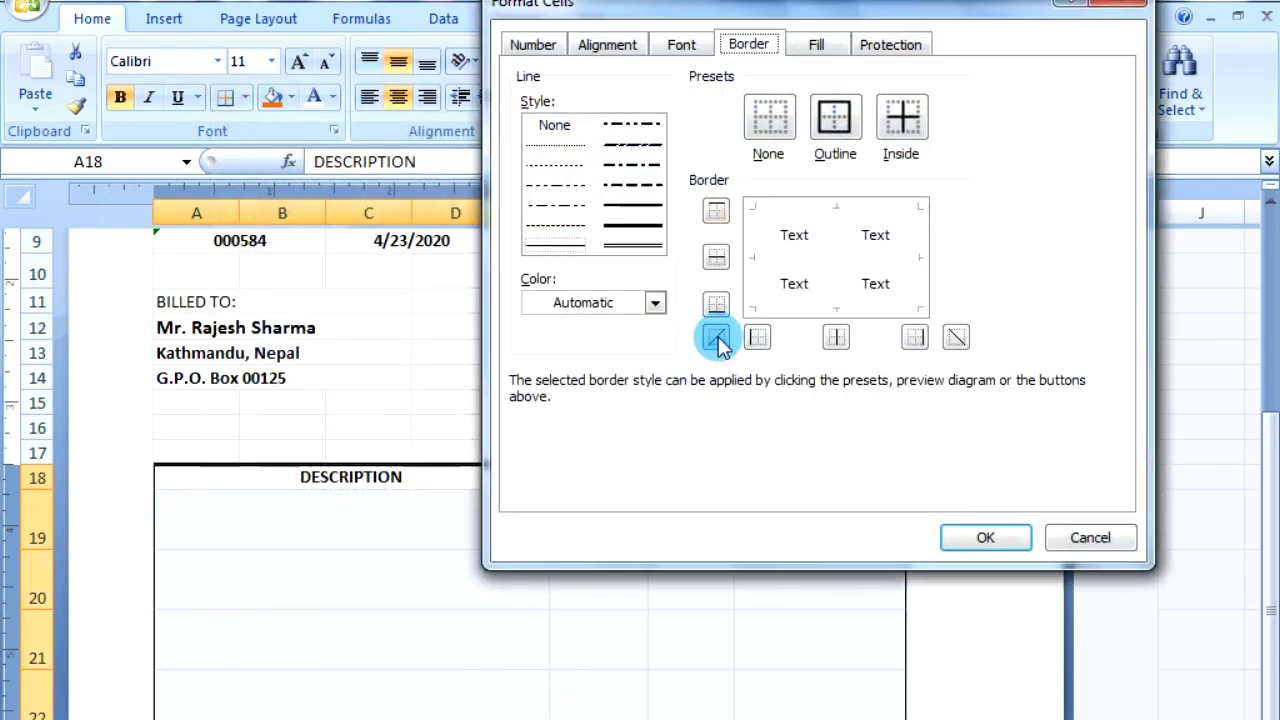
{"action": "left_click", "coordinate": [716, 259]}
{"action": "left_click", "coordinate": [985, 537]}
{"action": "left_click", "coordinate": [494, 571]}
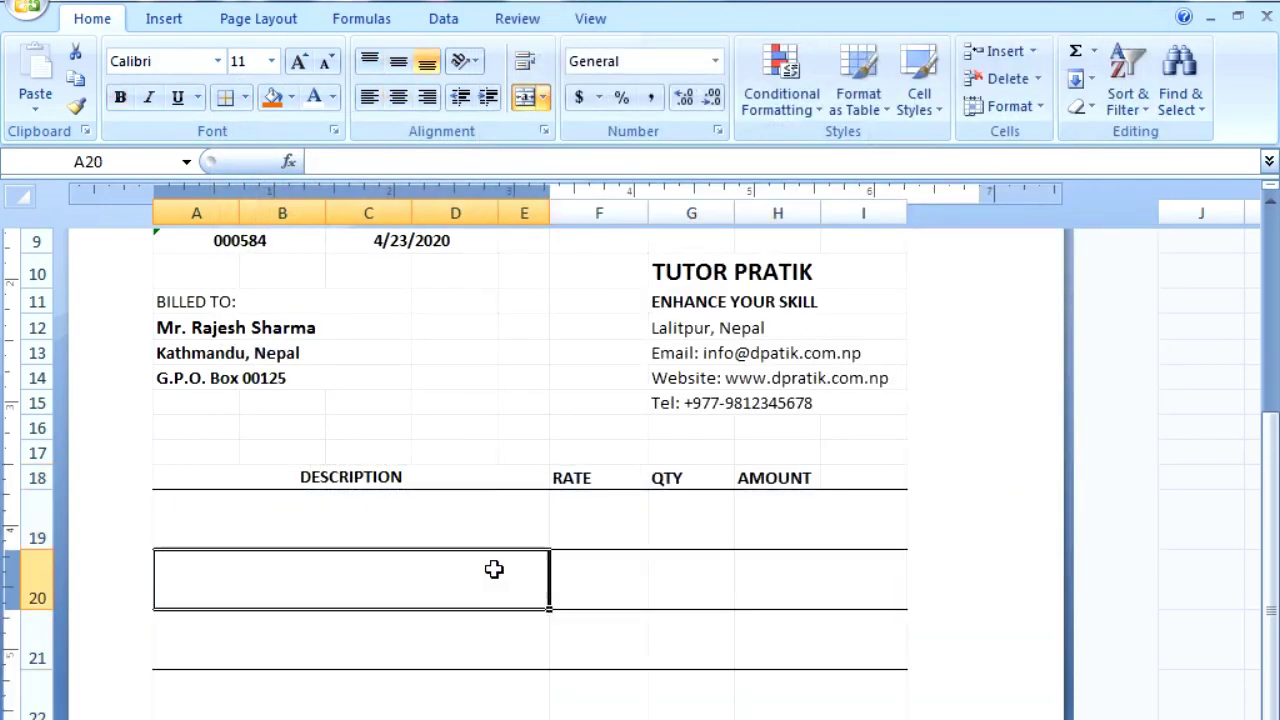
Add a thick bottom border under the A18:I18 headings.
{"action": "left_click_drag", "start_coordinate": [480, 478], "coordinate": [836, 470]}
{"action": "left_click", "coordinate": [245, 97]}
{"action": "left_click", "coordinate": [400, 409]}
{"action": "left_click", "coordinate": [700, 640]}
{"action": "scroll", "coordinate": [650, 610], "scroll_direction": "down", "scroll_amount": 1}
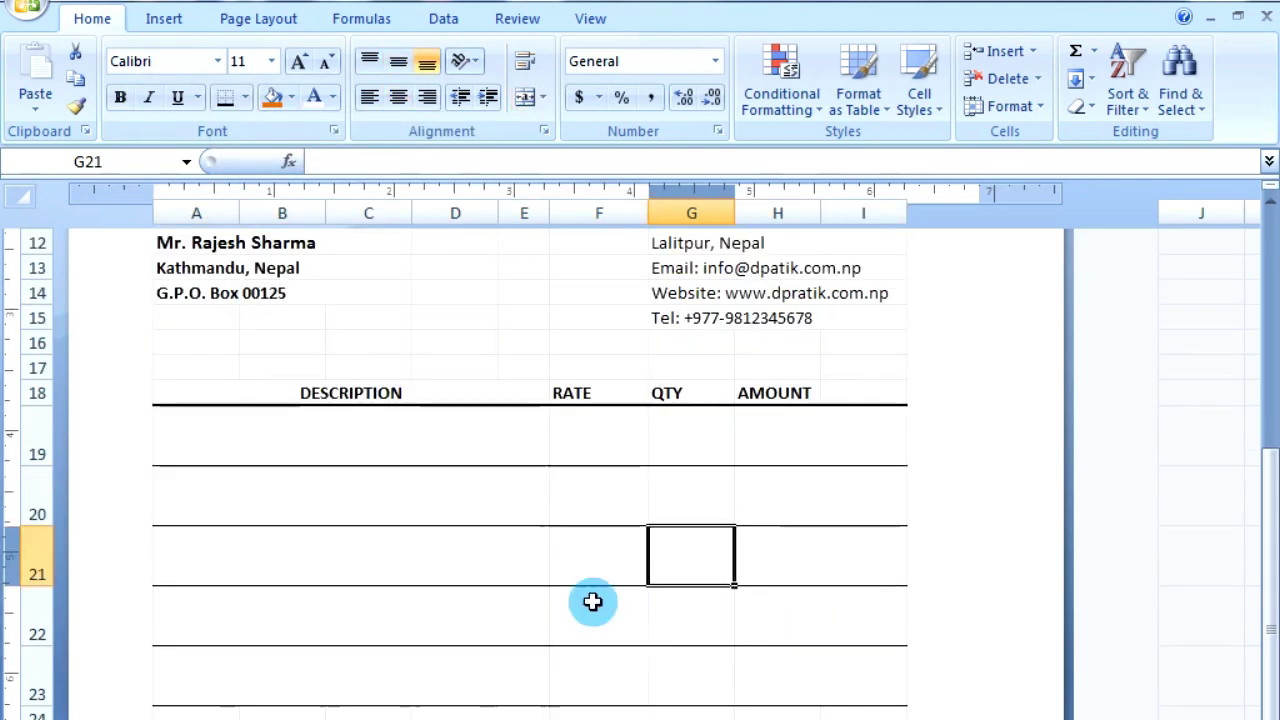
Enter Social Marketing Charge as the description in A19.
{"action": "left_click", "coordinate": [324, 435]}
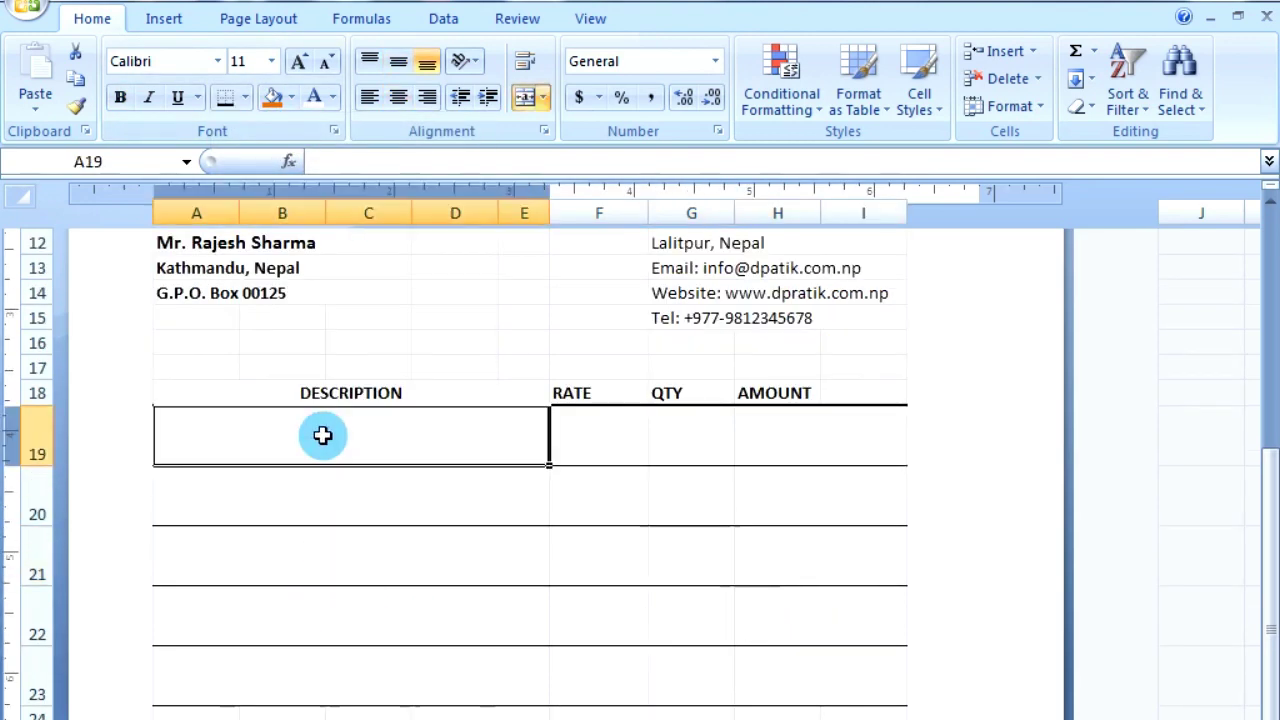
{"action": "type", "text": "Social Marketing"}
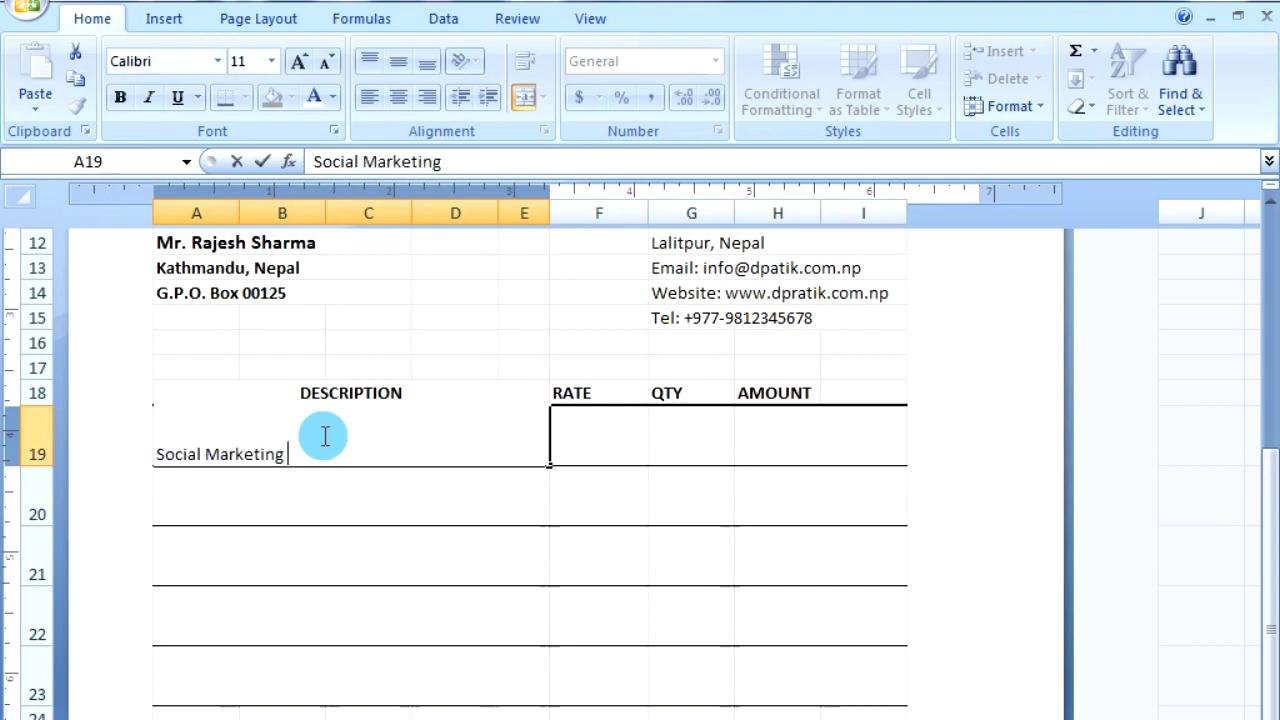
{"action": "key", "text": "Tab"}
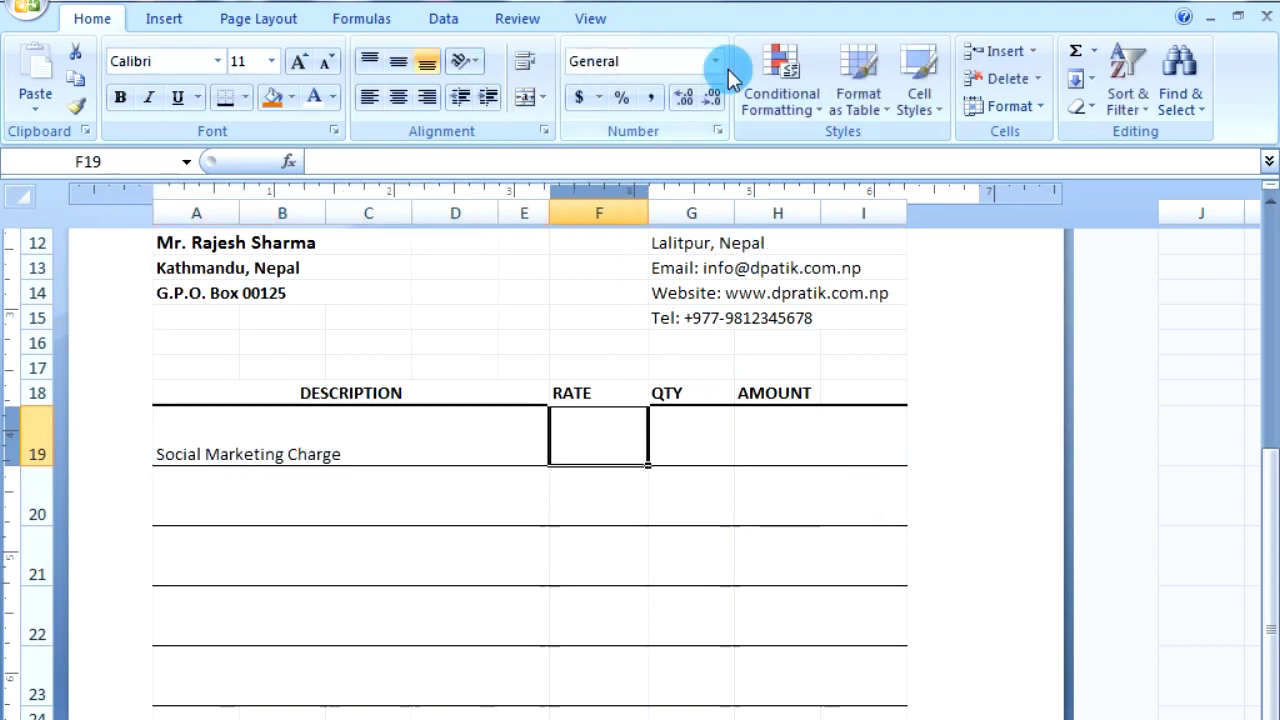
Format rate cell F19 as Currency with the NPR symbol.
{"action": "left_click", "coordinate": [715, 61]}
{"action": "left_click", "coordinate": [646, 205]}
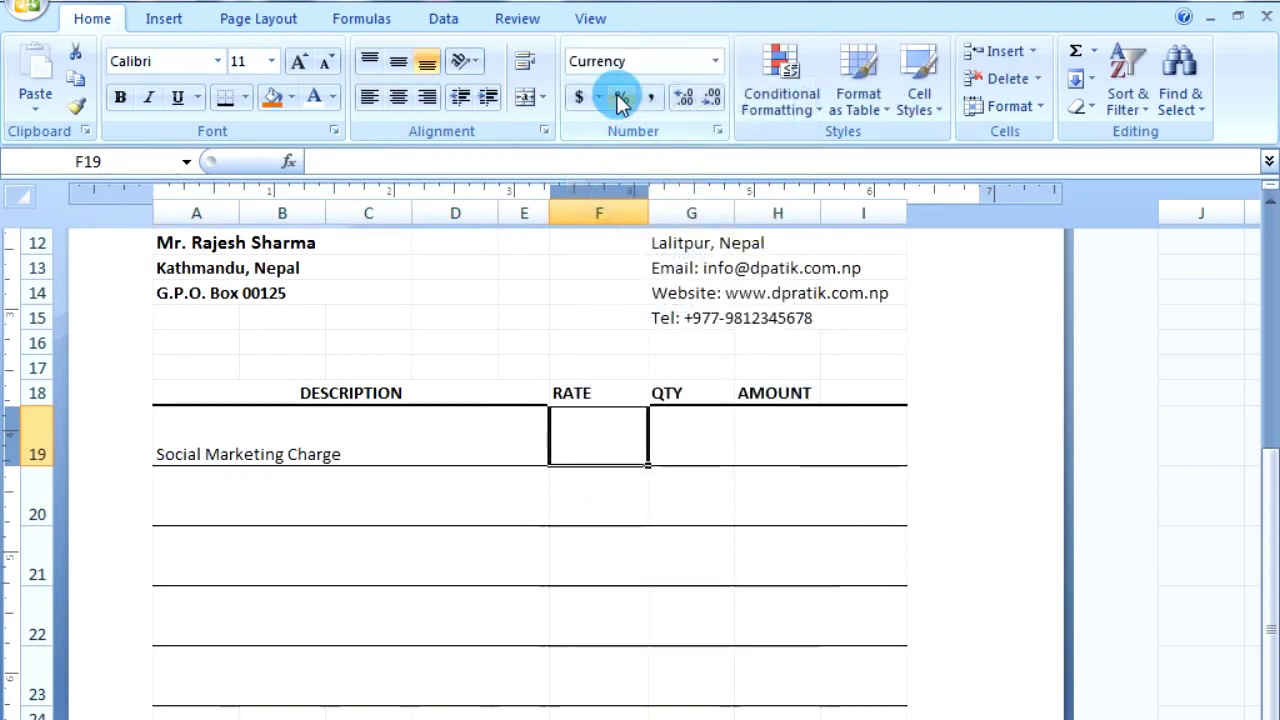
{"action": "left_click", "coordinate": [715, 61]}
{"action": "left_click", "coordinate": [651, 643]}
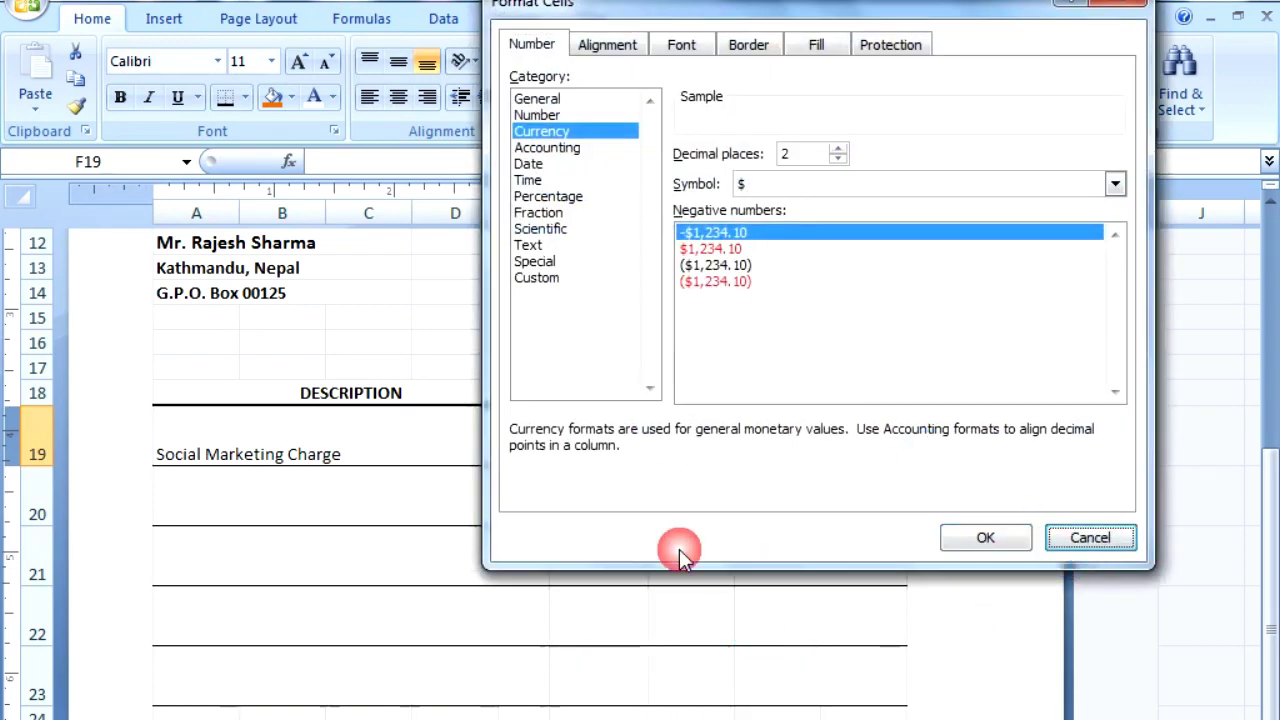
{"action": "left_click", "coordinate": [865, 183]}
{"action": "key", "text": "n"}
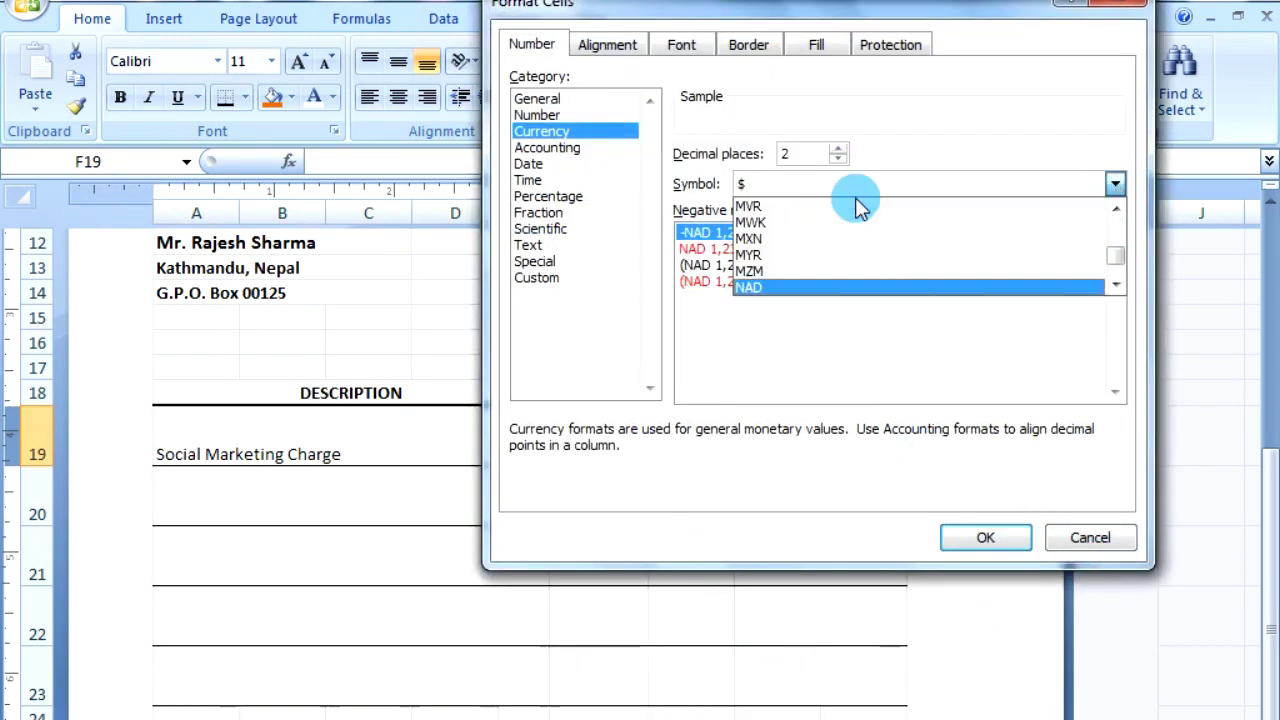
{"action": "key", "text": "Up"}
{"action": "key", "text": "Return"}
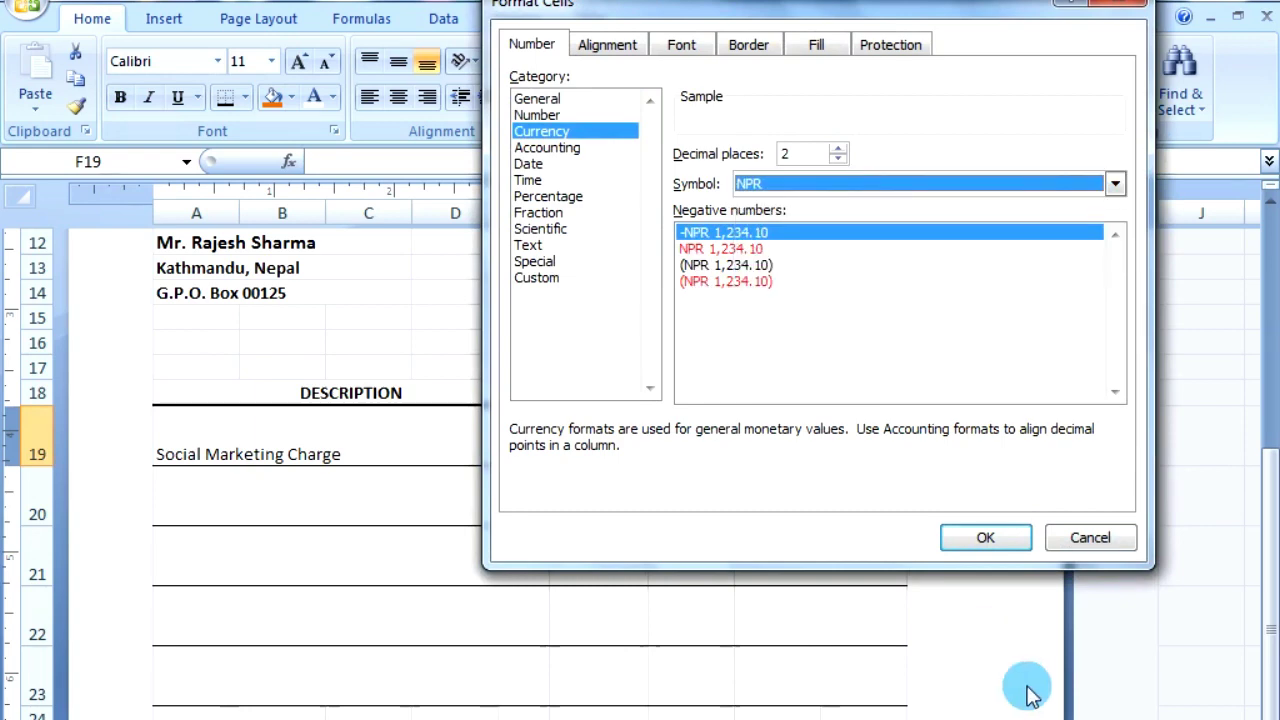
{"action": "left_click", "coordinate": [980, 540]}
Enter rate 5000 and quantity 5 for row 19, widening column F.
{"action": "type", "text": "5000"}
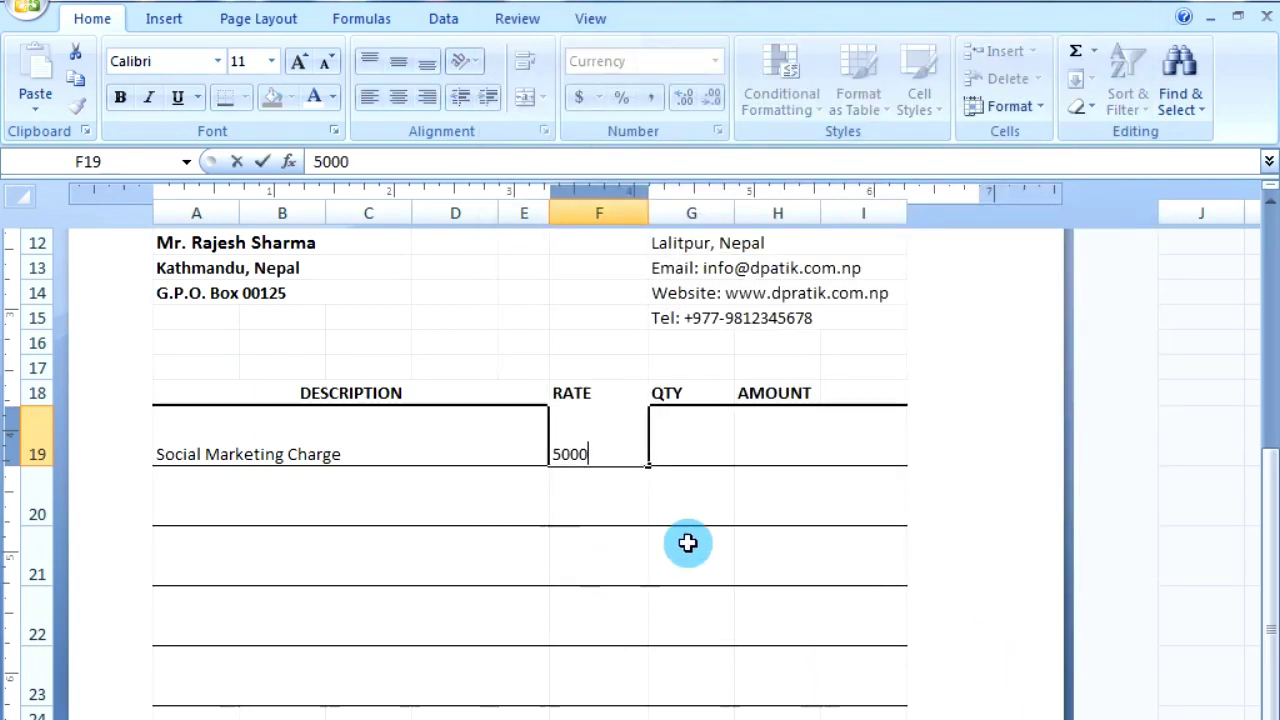
{"action": "key", "text": "Tab"}
{"action": "type", "text": "5"}
{"action": "key", "text": "Tab"}
{"action": "left_click_drag", "start_coordinate": [549, 212], "coordinate": [528, 212]}
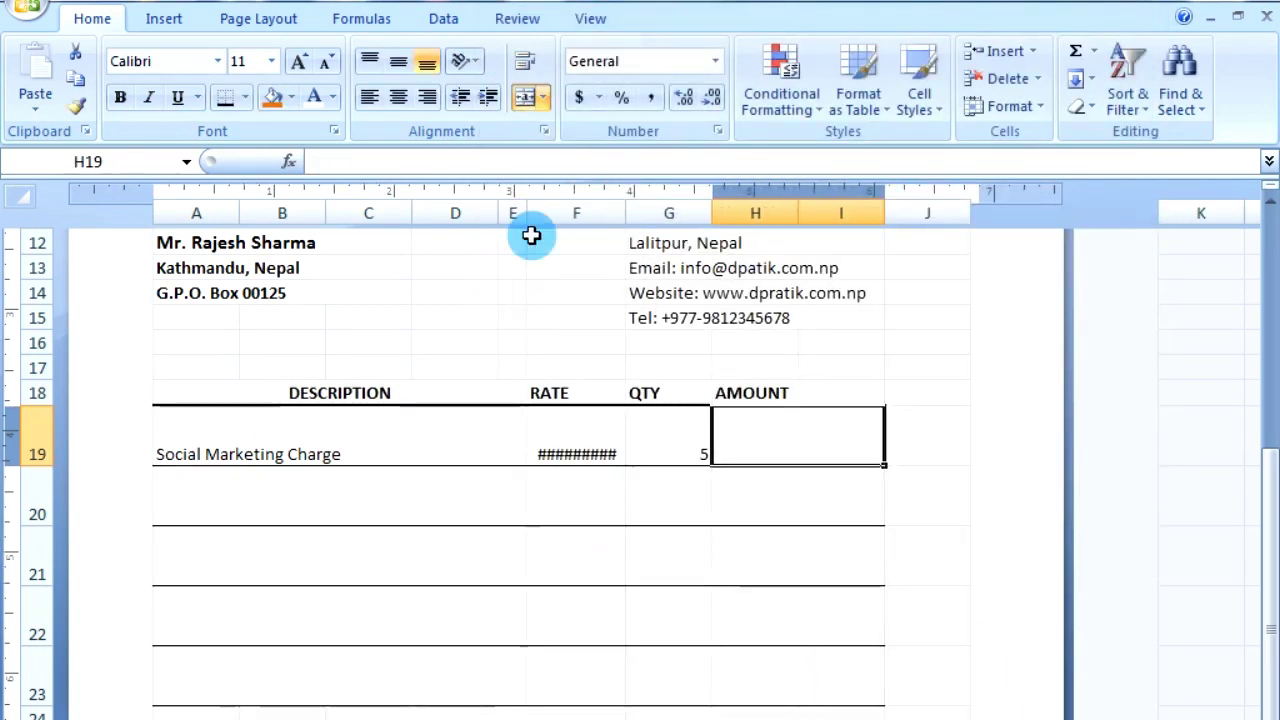
{"action": "left_click_drag", "start_coordinate": [623, 211], "coordinate": [651, 211]}
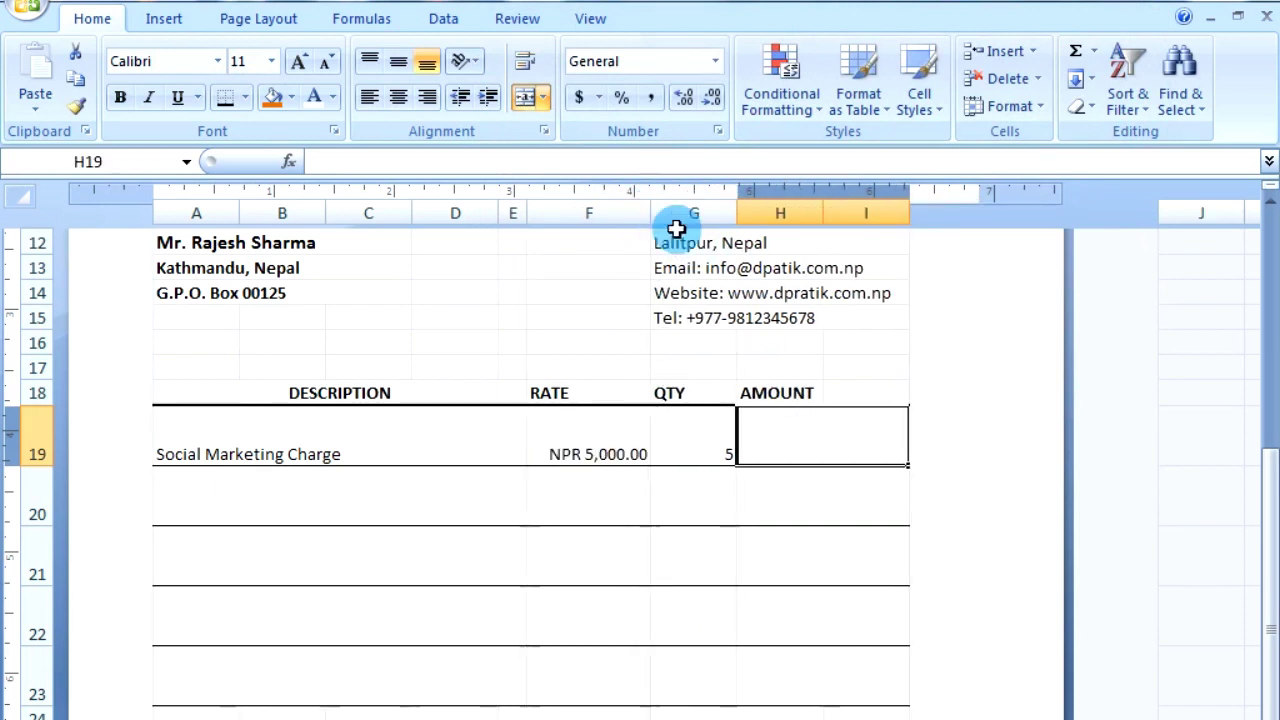
Enter the amount formula =F19*G19 in H19.
{"action": "left_click", "coordinate": [814, 434]}
{"action": "left_click", "coordinate": [371, 157]}
{"action": "type", "text": "="}
{"action": "left_click", "coordinate": [597, 440]}
{"action": "type", "text": "*"}
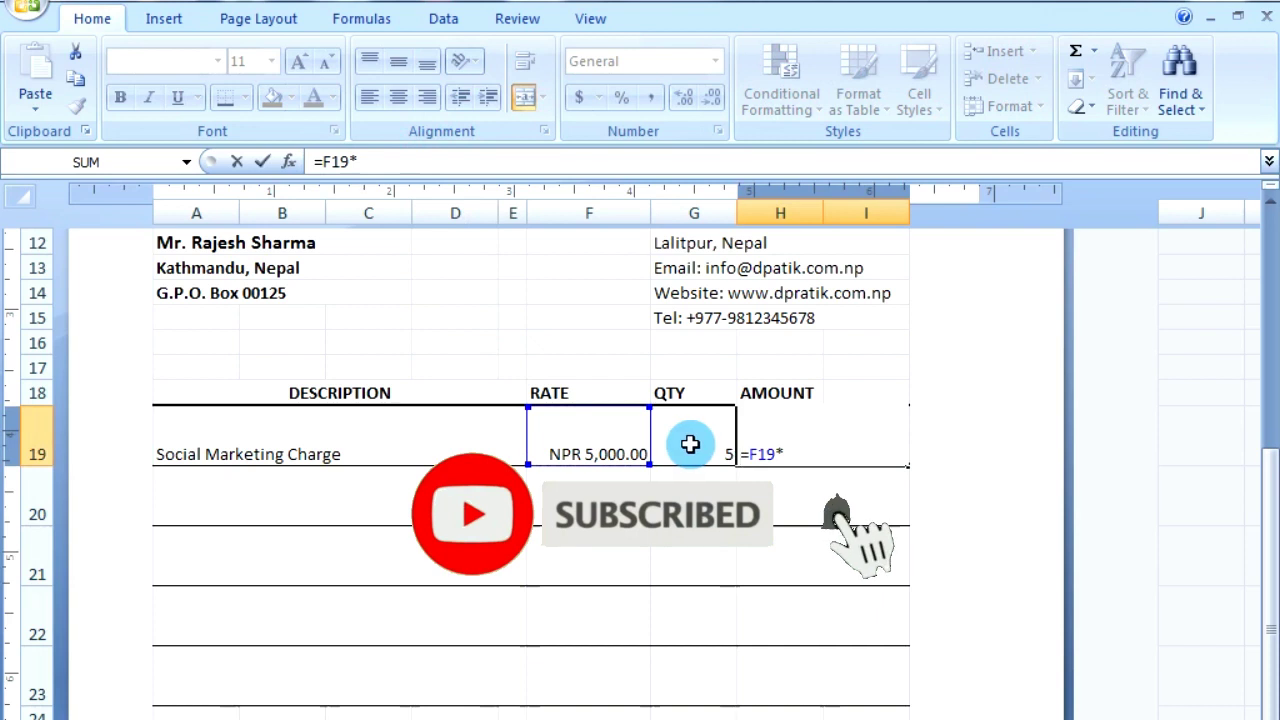
{"action": "left_click", "coordinate": [690, 443]}
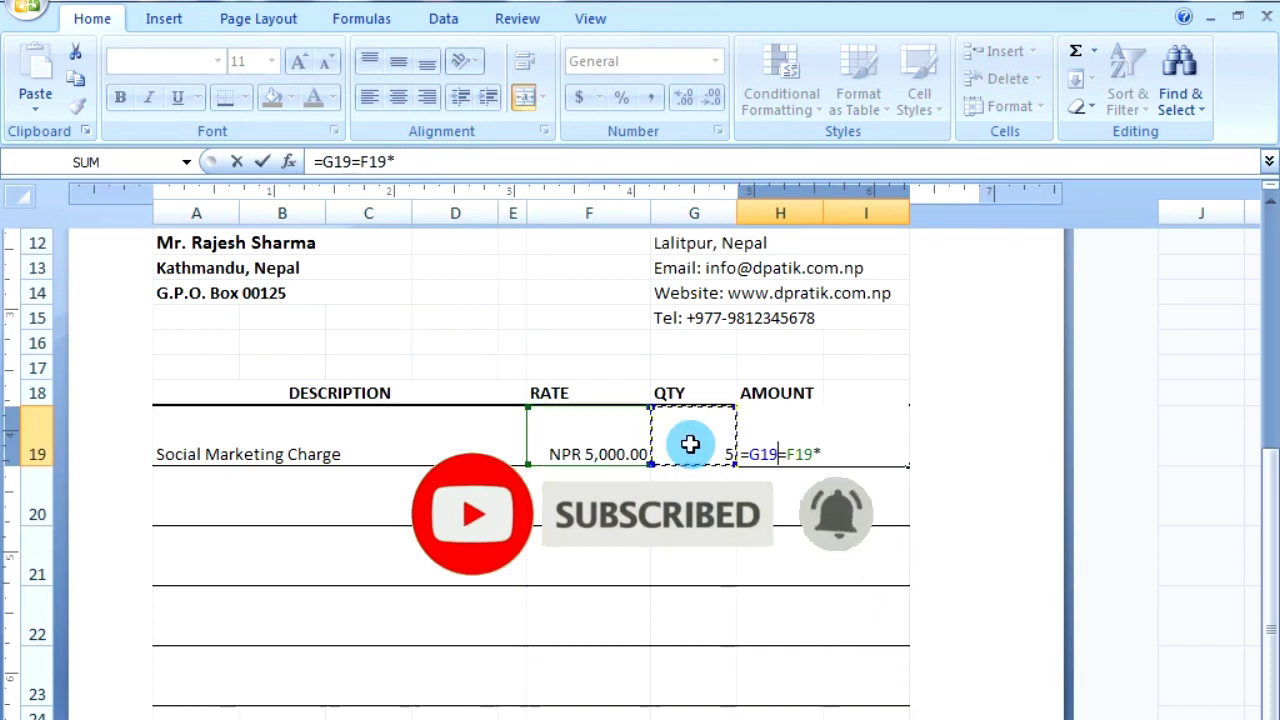
{"action": "left_click_drag", "start_coordinate": [412, 161], "coordinate": [318, 161]}
{"action": "type", "text": "="}
{"action": "left_click", "coordinate": [571, 425]}
{"action": "type", "text": "*"}
{"action": "left_click", "coordinate": [703, 429]}
{"action": "key", "text": "Return"}
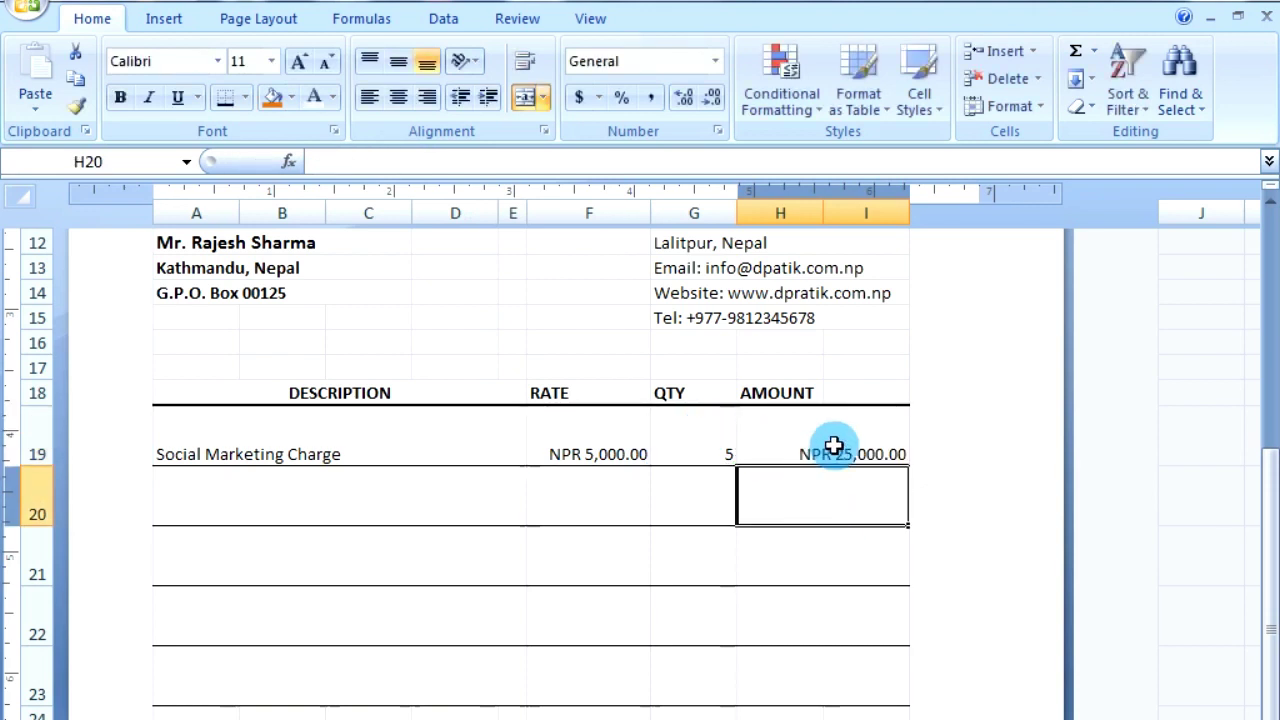
{"action": "left_click", "coordinate": [834, 450]}
{"action": "left_click", "coordinate": [683, 551]}
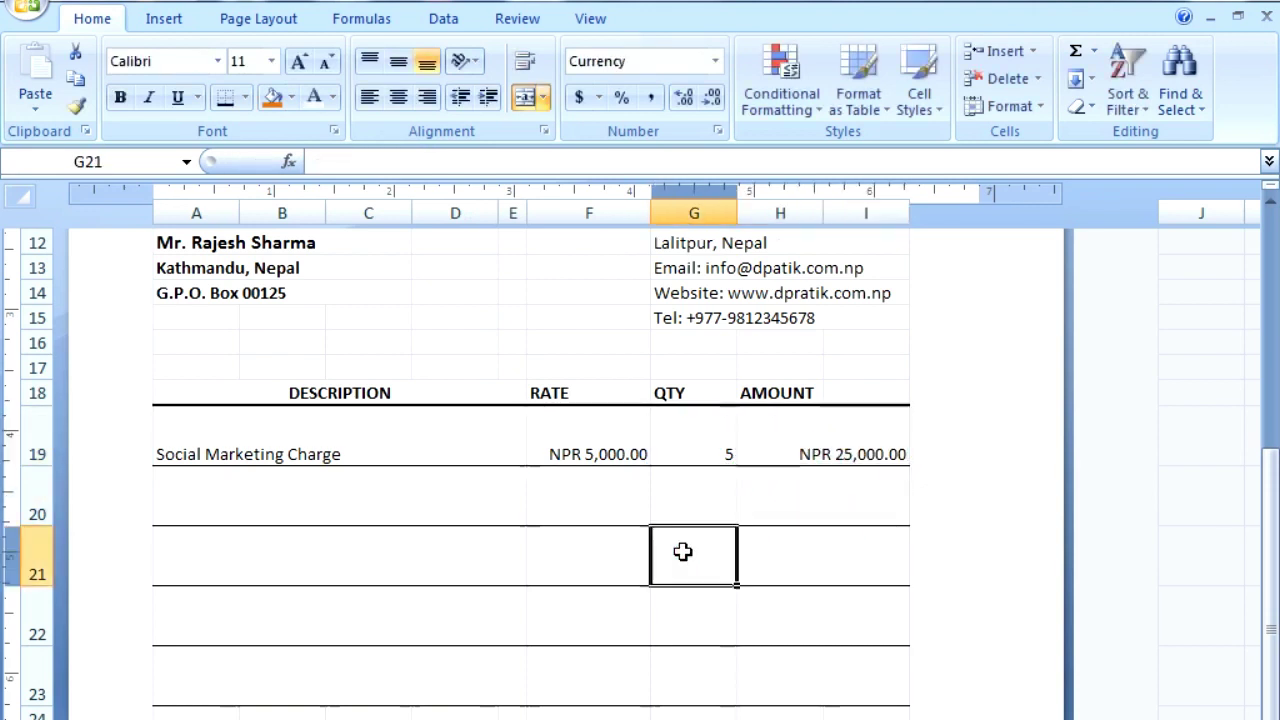
Add the second item in row 20 with rate 3000 and quantity 3.
{"action": "left_click", "coordinate": [275, 497]}
{"action": "type", "text": "Youtube"}
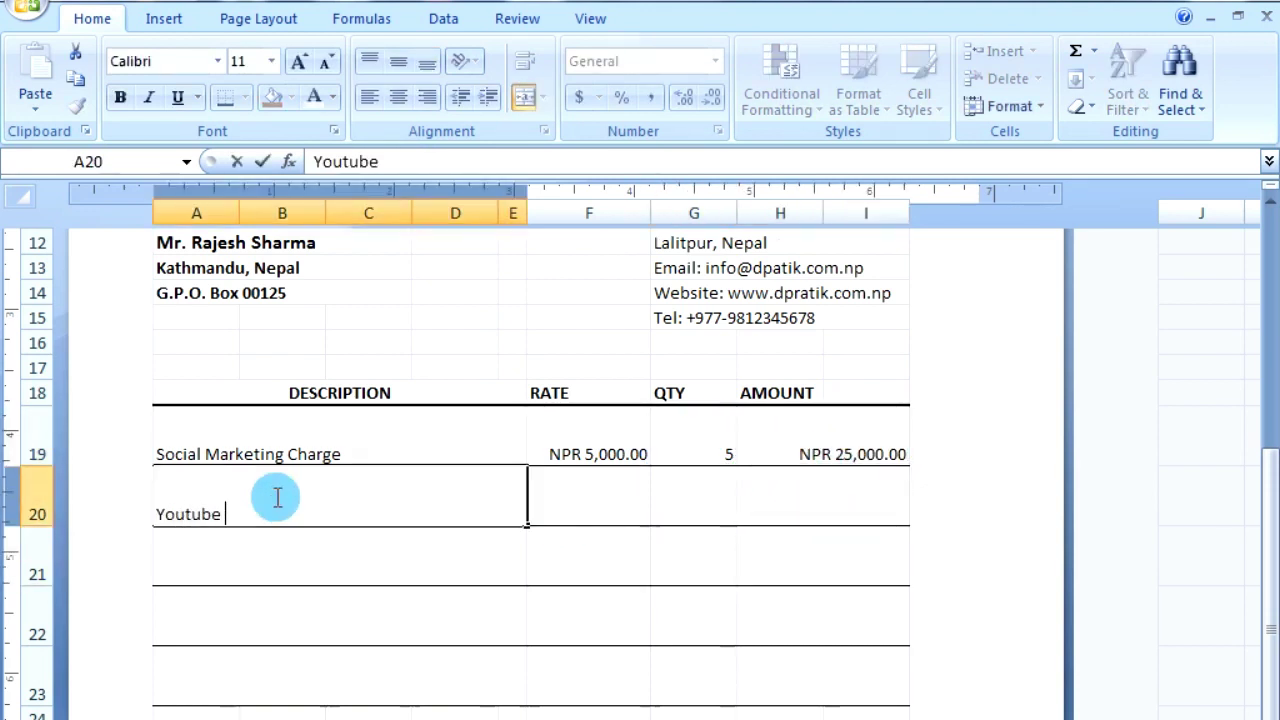
{"action": "type", "text": "Charge"}
{"action": "key", "text": "Tab"}
{"action": "type", "text": "30"}
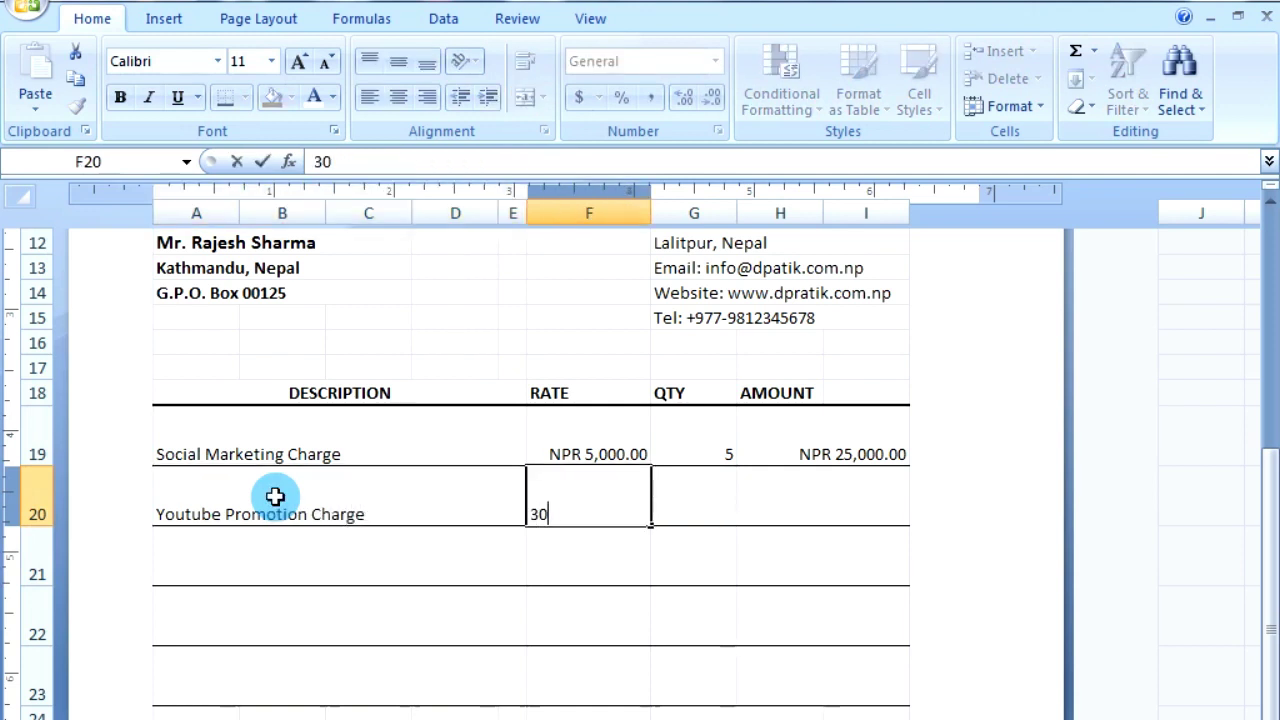
{"action": "type", "text": "00"}
{"action": "key", "text": "Tab"}
{"action": "type", "text": "3"}
{"action": "key", "text": "Return"}
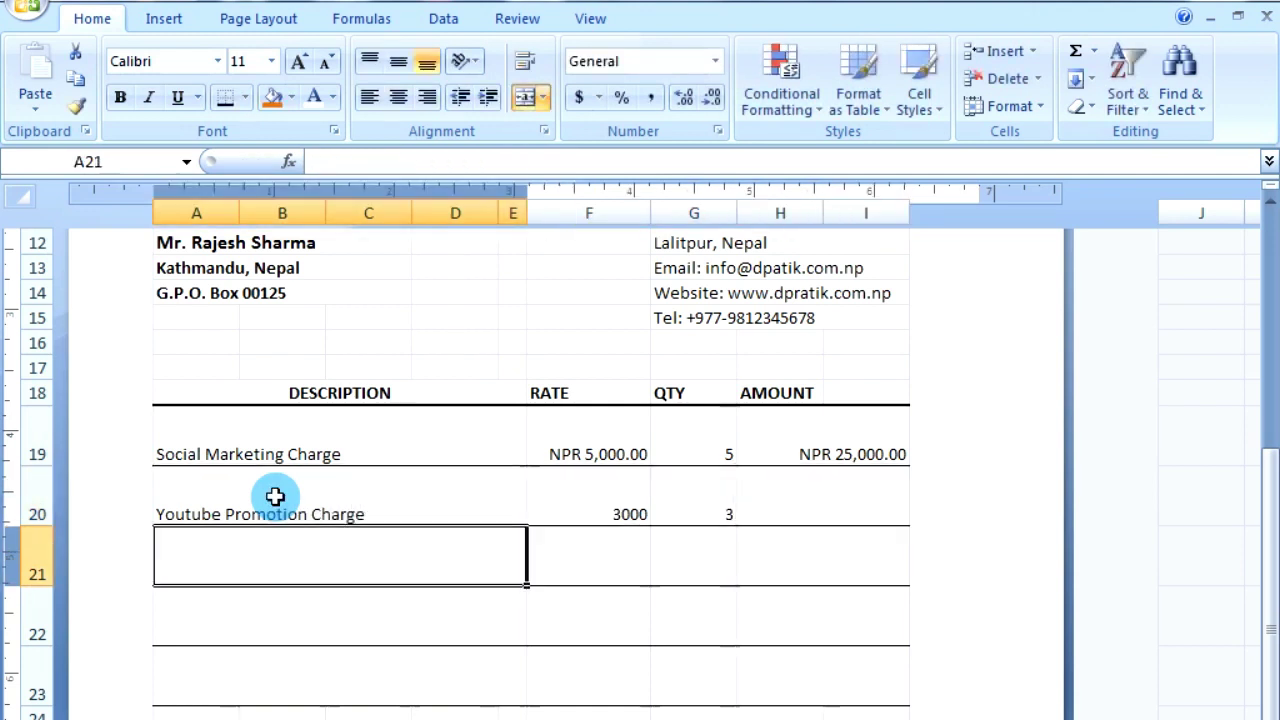
Add Facebook Ads Charge with rate 5400 and quantity 11.
{"action": "type", "text": "Facebook Ads Charg"}
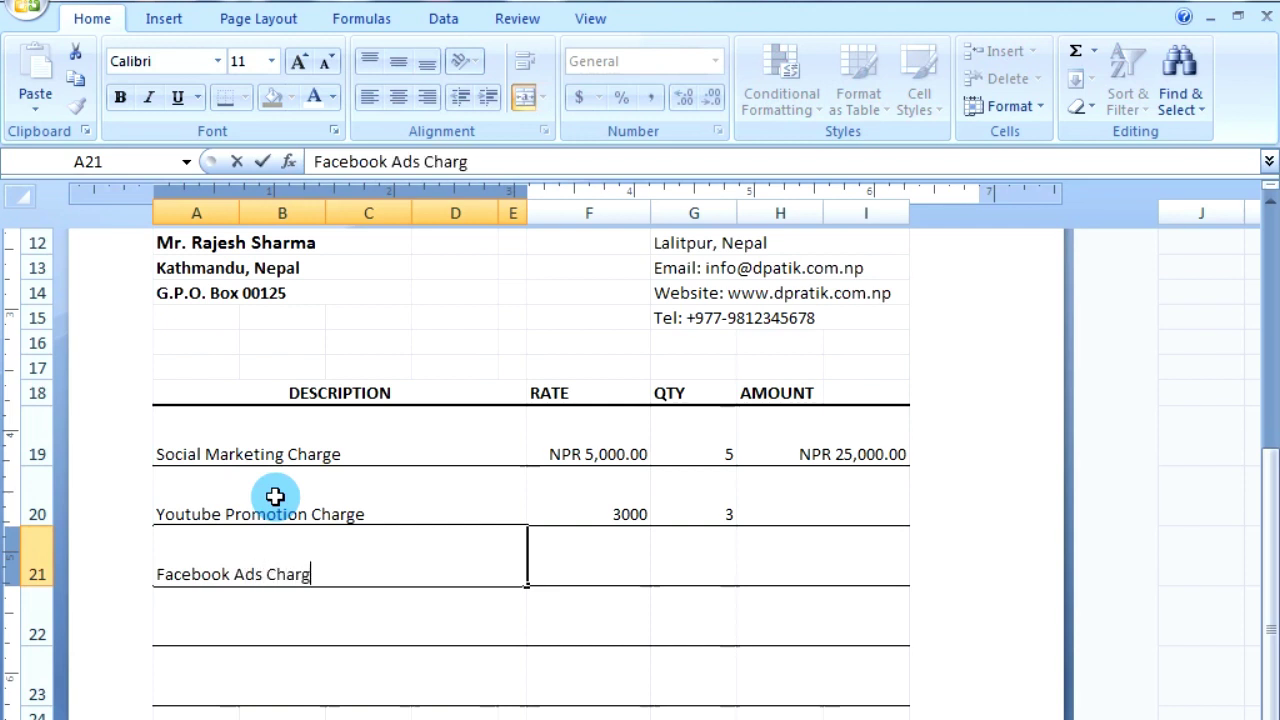
{"action": "type", "text": "e"}
{"action": "key", "text": "Tab"}
{"action": "type", "text": "54"}
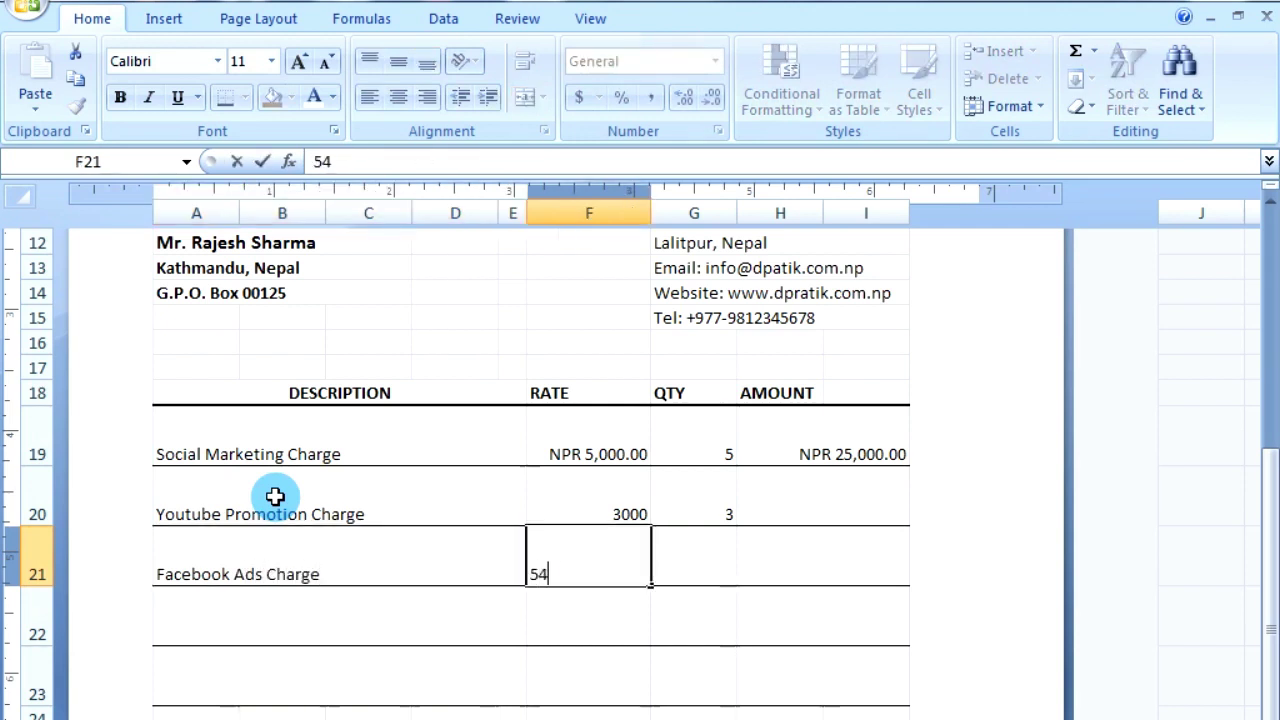
{"action": "type", "text": "00"}
{"action": "key", "text": "Tab"}
{"action": "type", "text": "1"}
{"action": "key", "text": "Tab"}
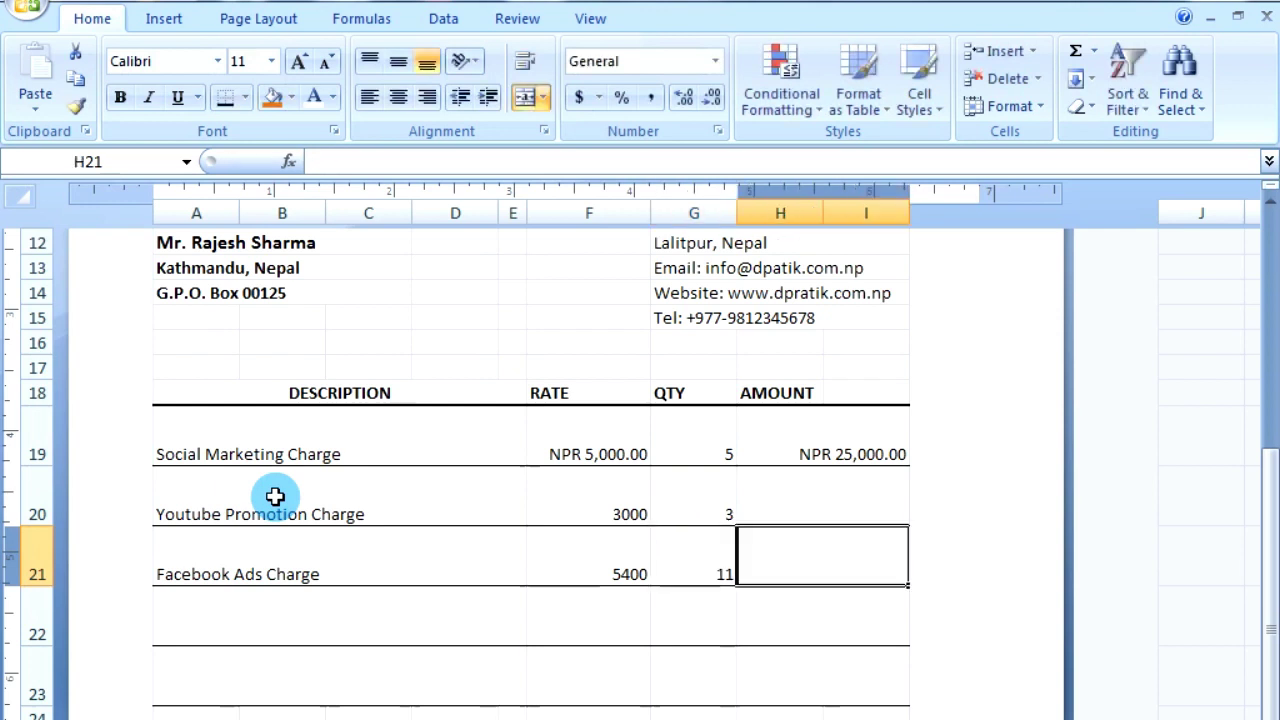
{"action": "key", "text": "Return"}
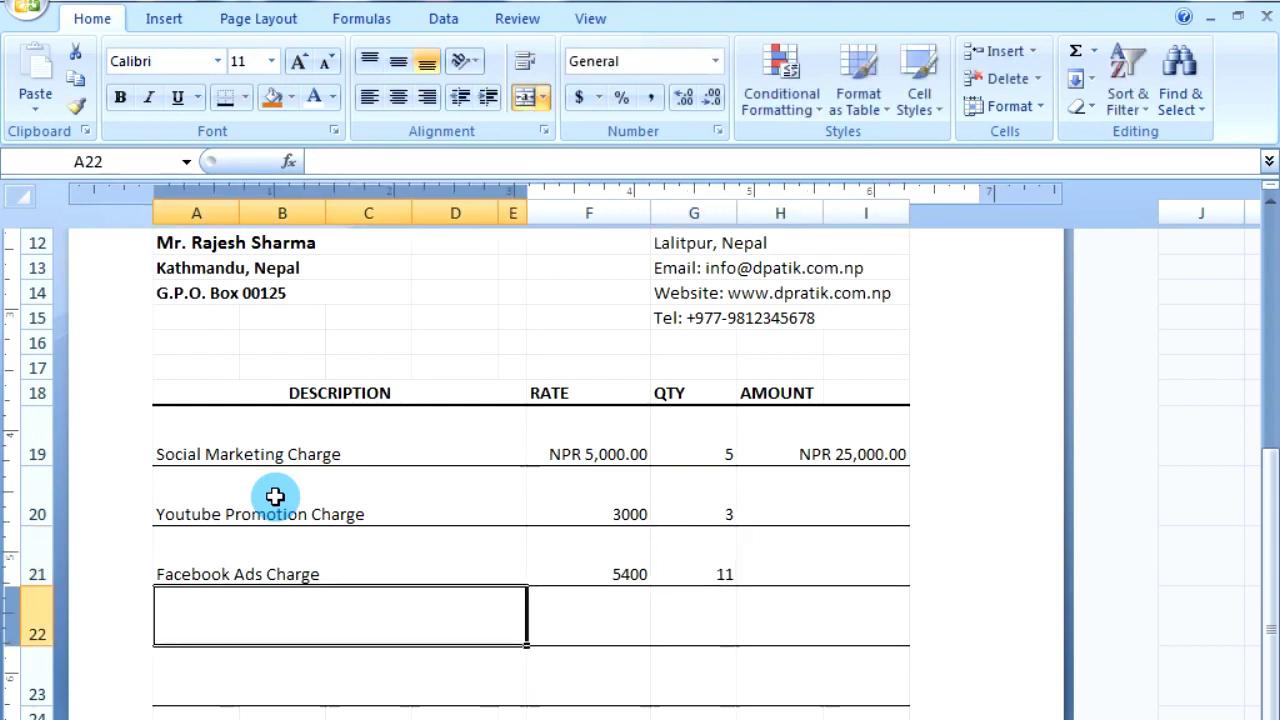
Add Web & Graphics Desiging with rate 18900 and quantity 5.
{"action": "type", "text": "GR"}
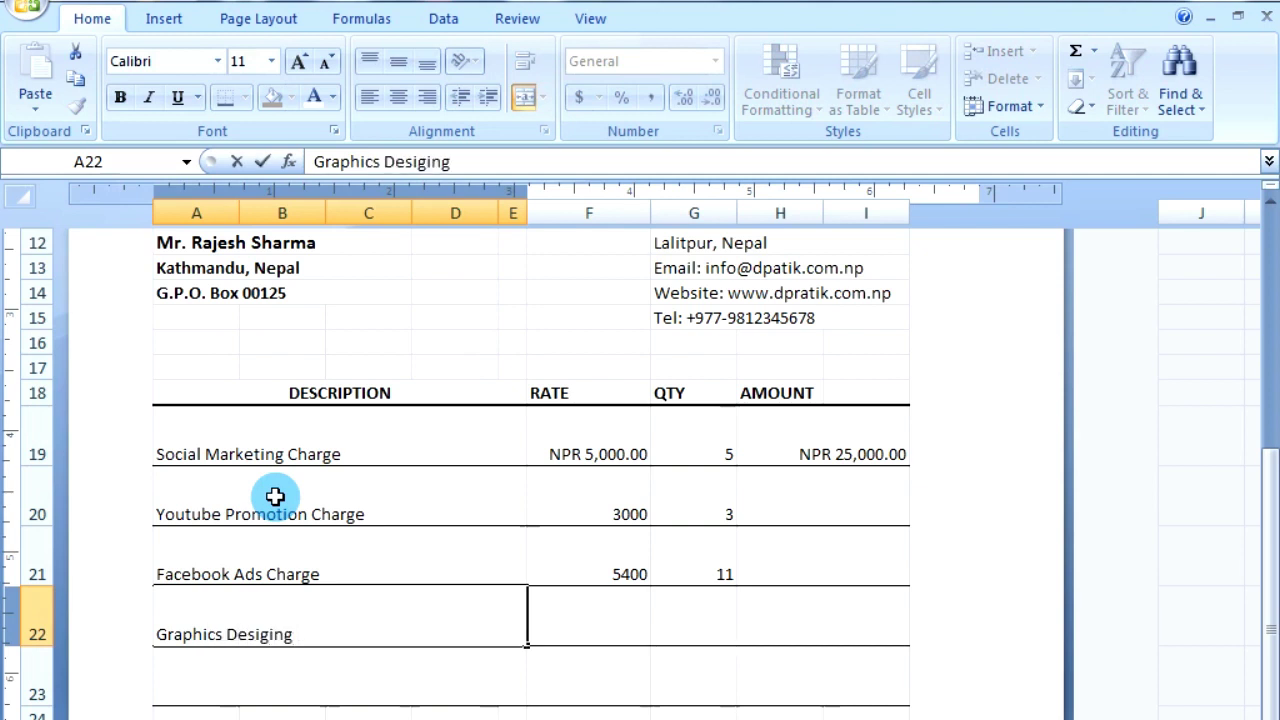
{"action": "key", "text": "ctrl+Return"}
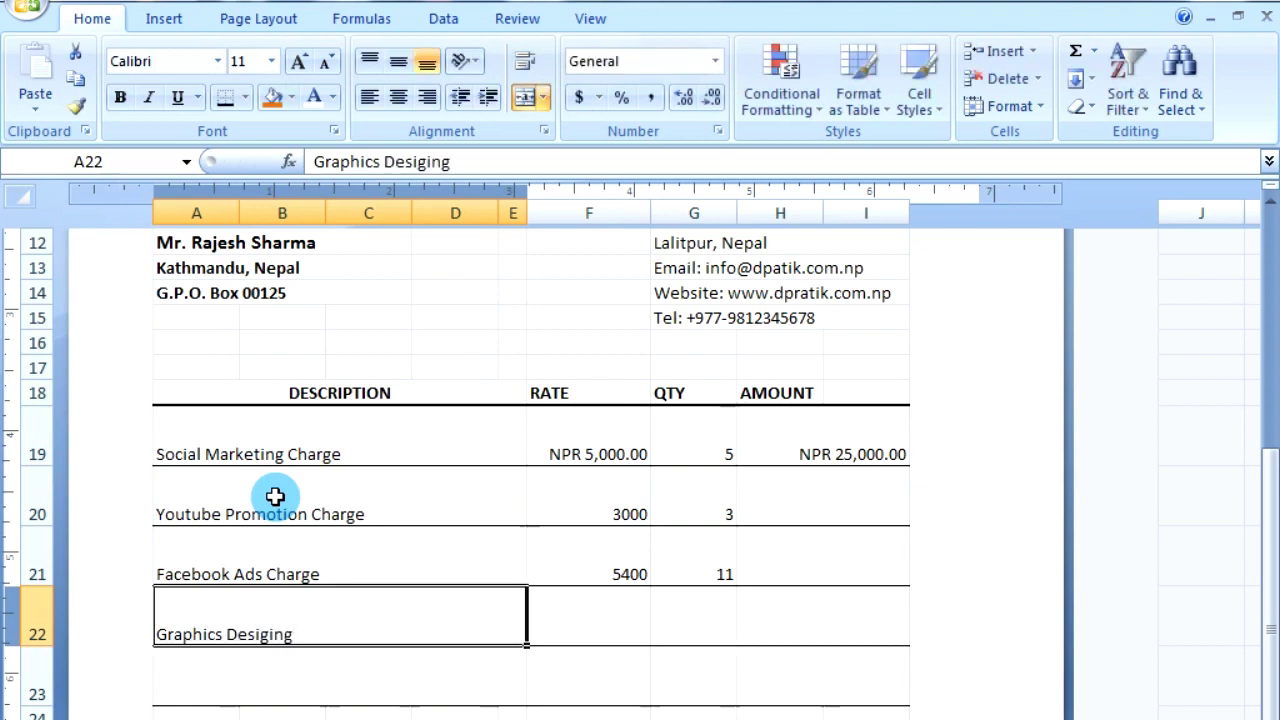
{"action": "double_click", "coordinate": [175, 634]}
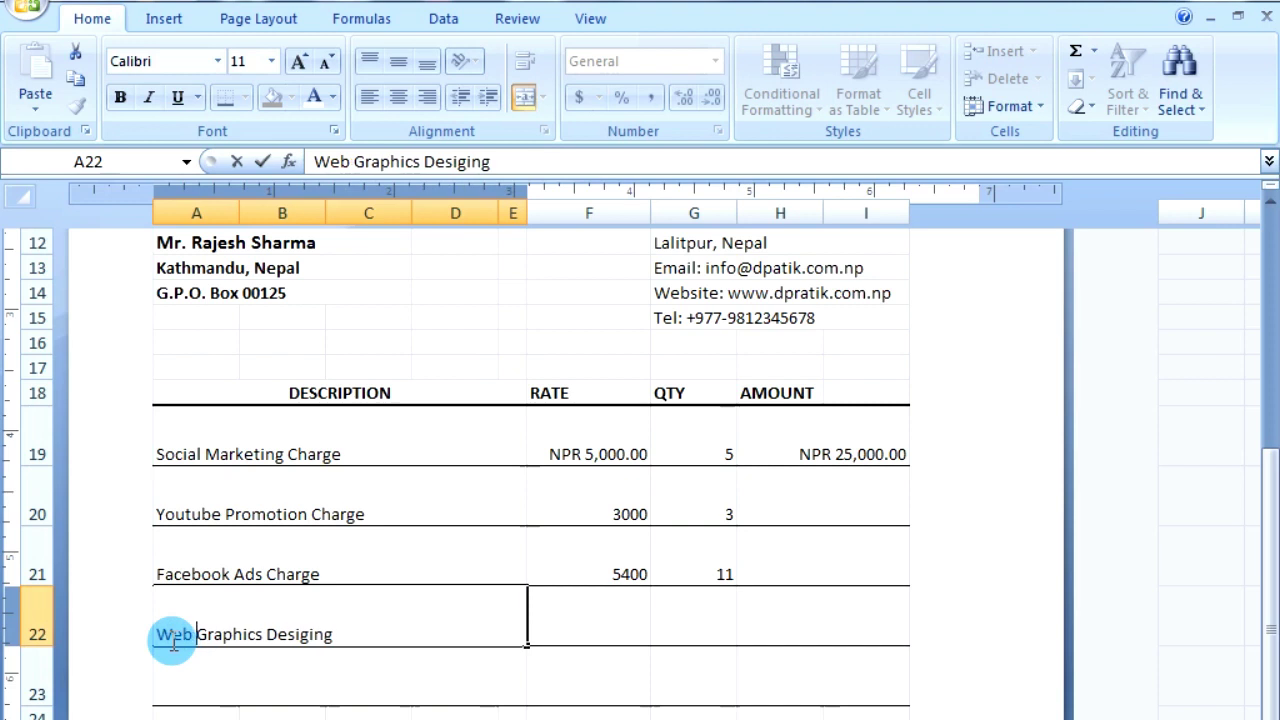
{"action": "key", "text": "Tab"}
{"action": "type", "text": "18900"}
{"action": "key", "text": "Tab"}
{"action": "type", "text": "5"}
{"action": "key", "text": "Tab"}
{"action": "key", "text": "Return"}
Add Thumnail Designs with rate 550 and quantity 53.
{"action": "type", "text": "Thumnail"}
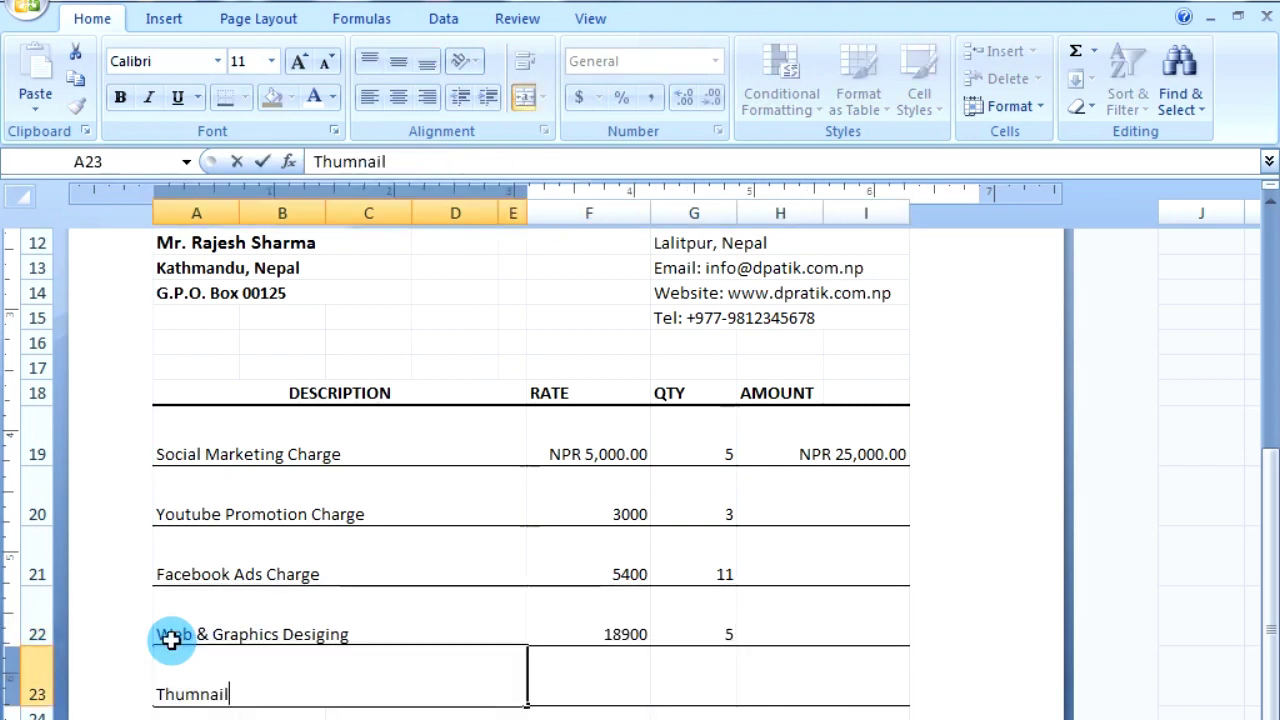
{"action": "type", "text": "ns"}
{"action": "key", "text": "Tab"}
{"action": "type", "text": "550"}
{"action": "key", "text": "Tab"}
{"action": "type", "text": "5"}
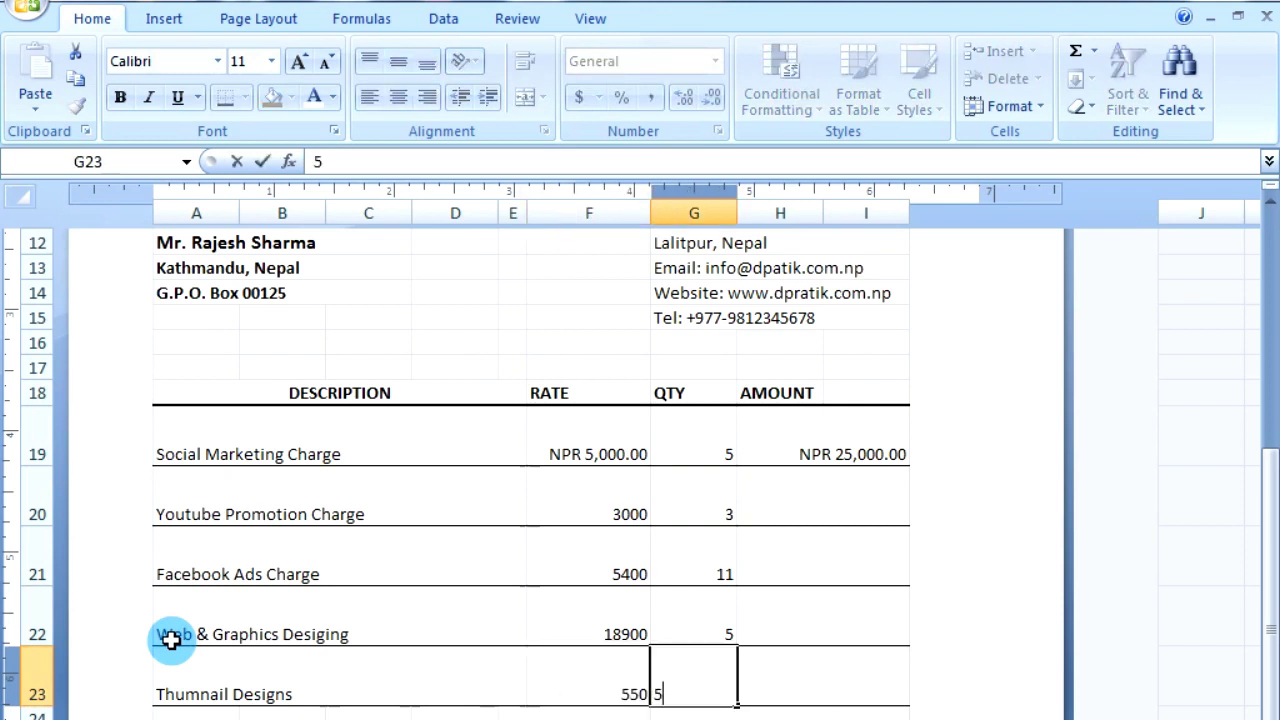
{"action": "key", "text": "Tab"}
Copy the H19 amount formula down to row 23 and fill F19's formatting only down the rates.
{"action": "left_click", "coordinate": [871, 449]}
{"action": "double_click", "coordinate": [905, 464]}
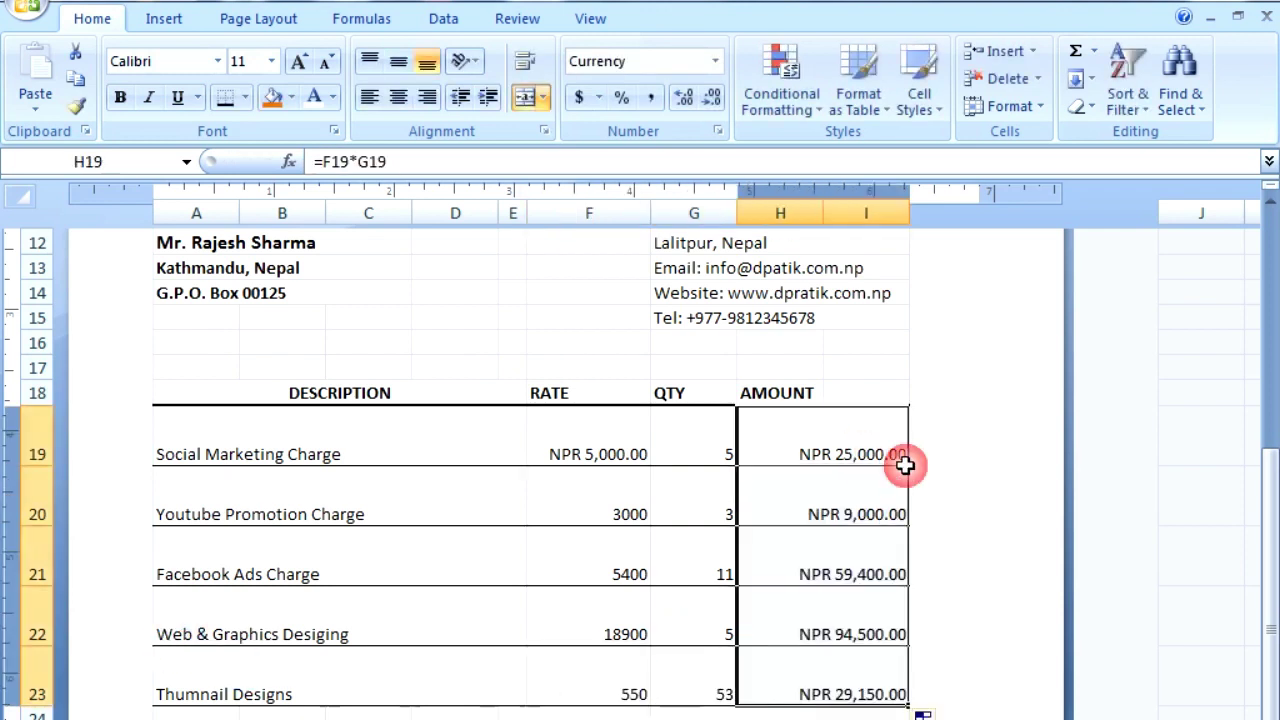
{"action": "scroll", "coordinate": [871, 708], "scroll_direction": "down", "scroll_amount": 1}
{"action": "left_click", "coordinate": [605, 370]}
{"action": "left_click_drag", "start_coordinate": [648, 391], "coordinate": [651, 610]}
{"action": "left_click", "coordinate": [662, 644]}
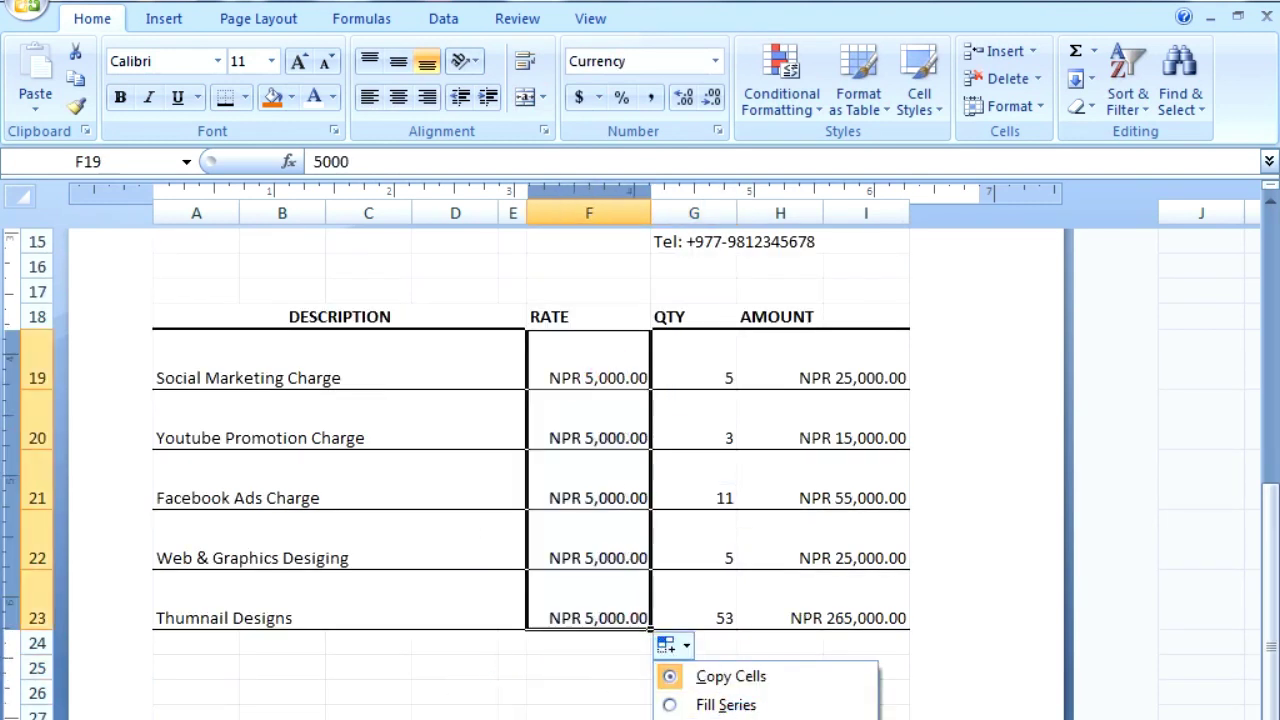
{"action": "left_click", "coordinate": [651, 700]}
{"action": "left_click", "coordinate": [857, 710]}
{"action": "left_click", "coordinate": [690, 712]}
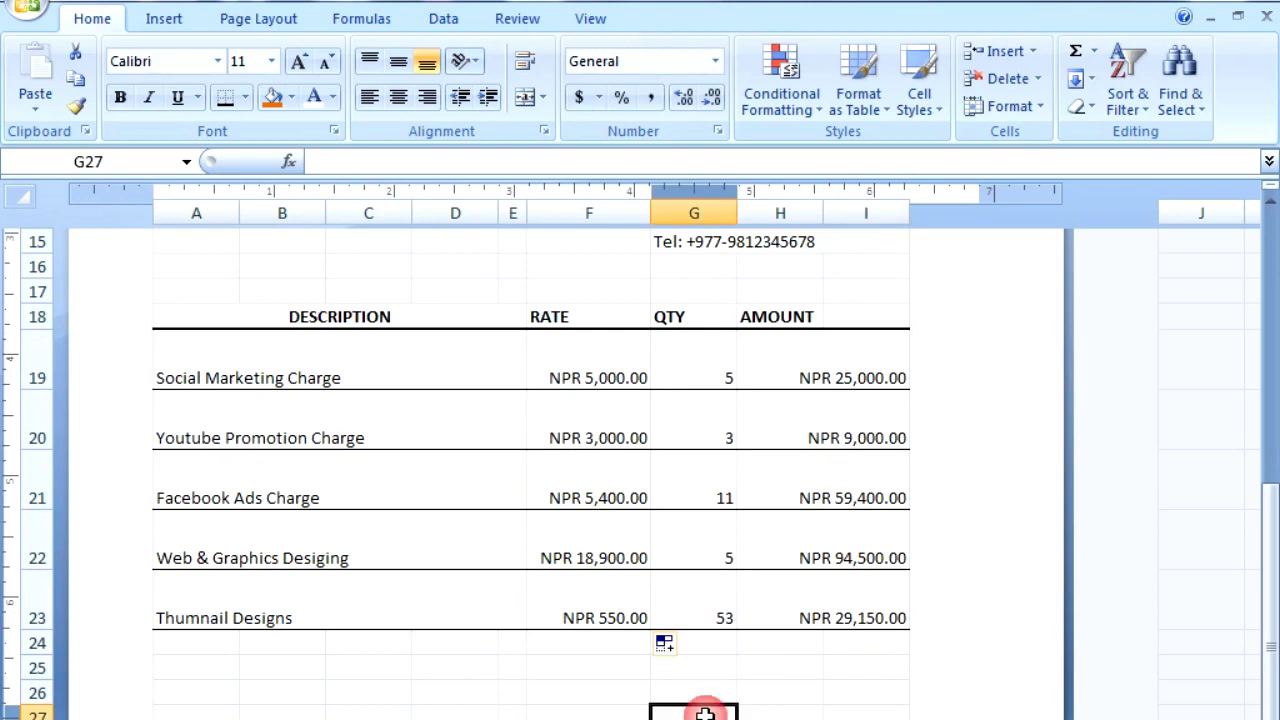
Format the rates F19:F23 as NPR accounting and autofit the RATE column.
{"action": "left_click", "coordinate": [591, 366]}
{"action": "double_click", "coordinate": [591, 370]}
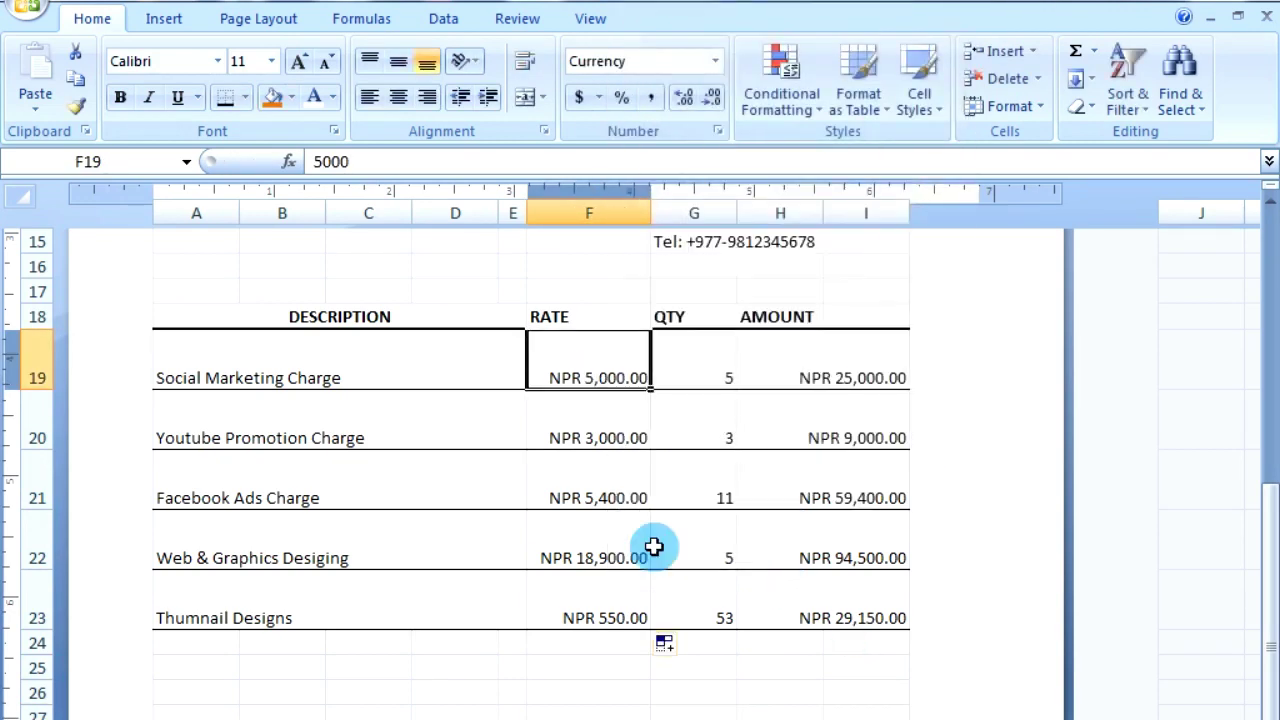
{"action": "left_click_drag", "start_coordinate": [600, 377], "coordinate": [612, 599]}
{"action": "left_click", "coordinate": [612, 98]}
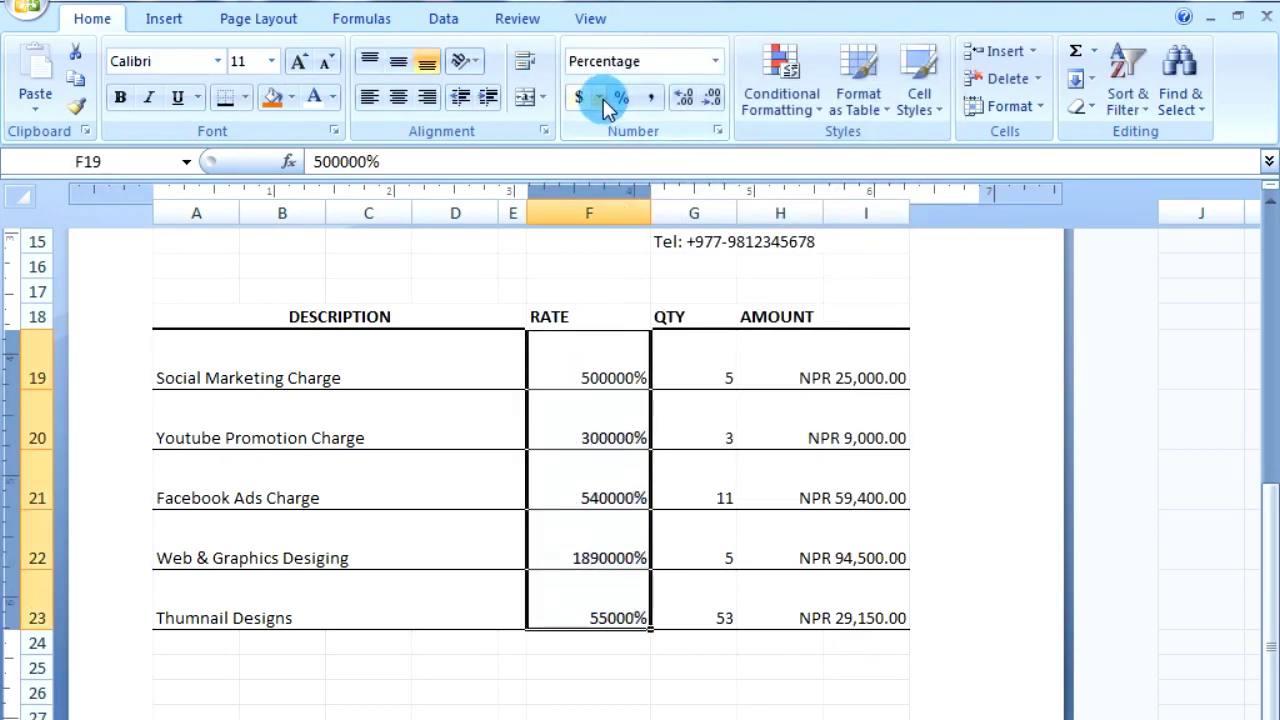
{"action": "key", "text": "ctrl+z"}
{"action": "left_click", "coordinate": [600, 98]}
{"action": "left_click", "coordinate": [657, 267]}
{"action": "left_click", "coordinate": [773, 183]}
{"action": "type", "text": "npr"}
{"action": "left_click", "coordinate": [766, 288]}
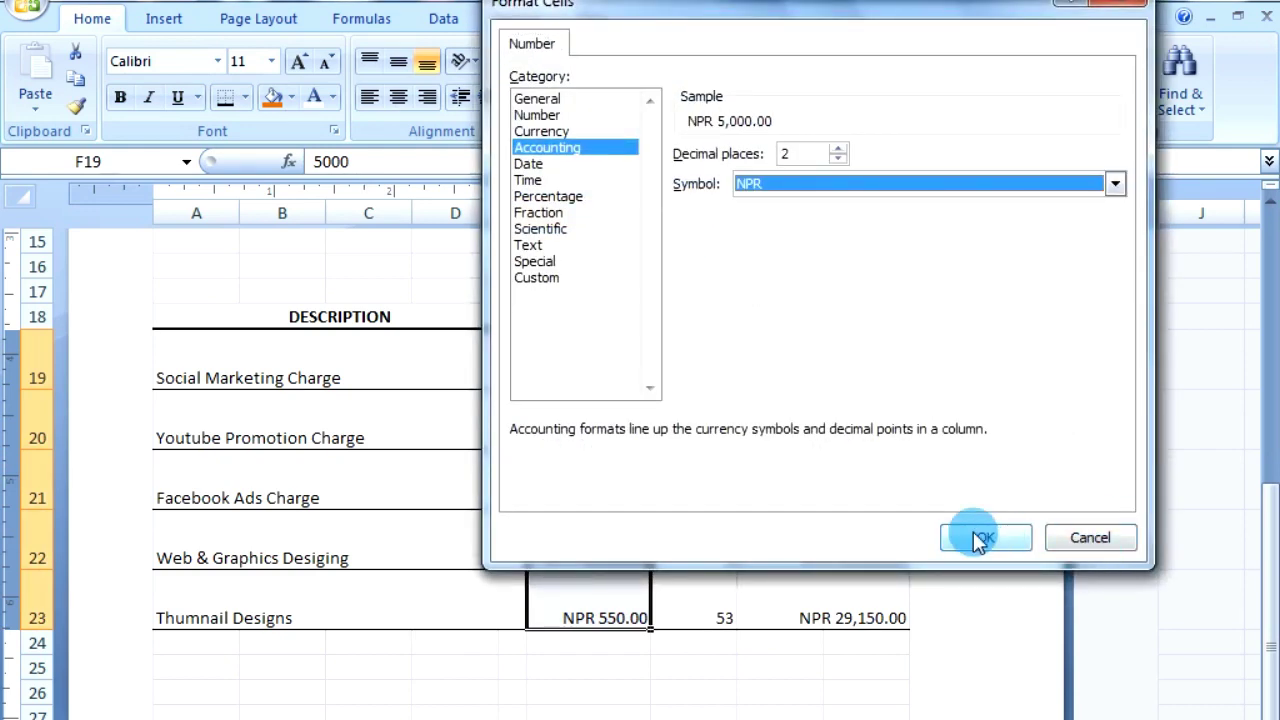
{"action": "left_click", "coordinate": [982, 537]}
{"action": "left_click", "coordinate": [700, 667]}
{"action": "double_click", "coordinate": [647, 210]}
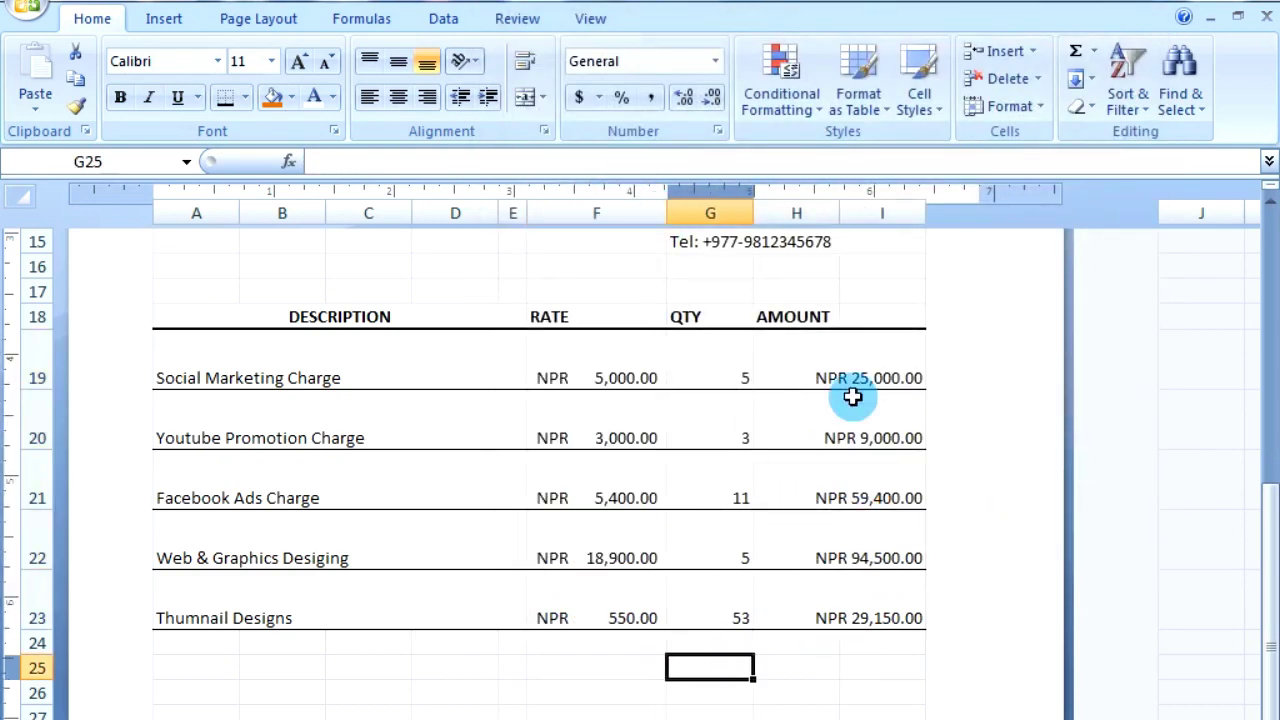
Format the amounts H19:H23 as NPR accounting and widen the RATE column.
{"action": "left_click_drag", "start_coordinate": [851, 385], "coordinate": [880, 612]}
{"action": "left_click", "coordinate": [599, 97]}
{"action": "left_click", "coordinate": [686, 266]}
{"action": "left_click", "coordinate": [773, 183]}
{"action": "type", "text": "npr"}
{"action": "left_click", "coordinate": [753, 287]}
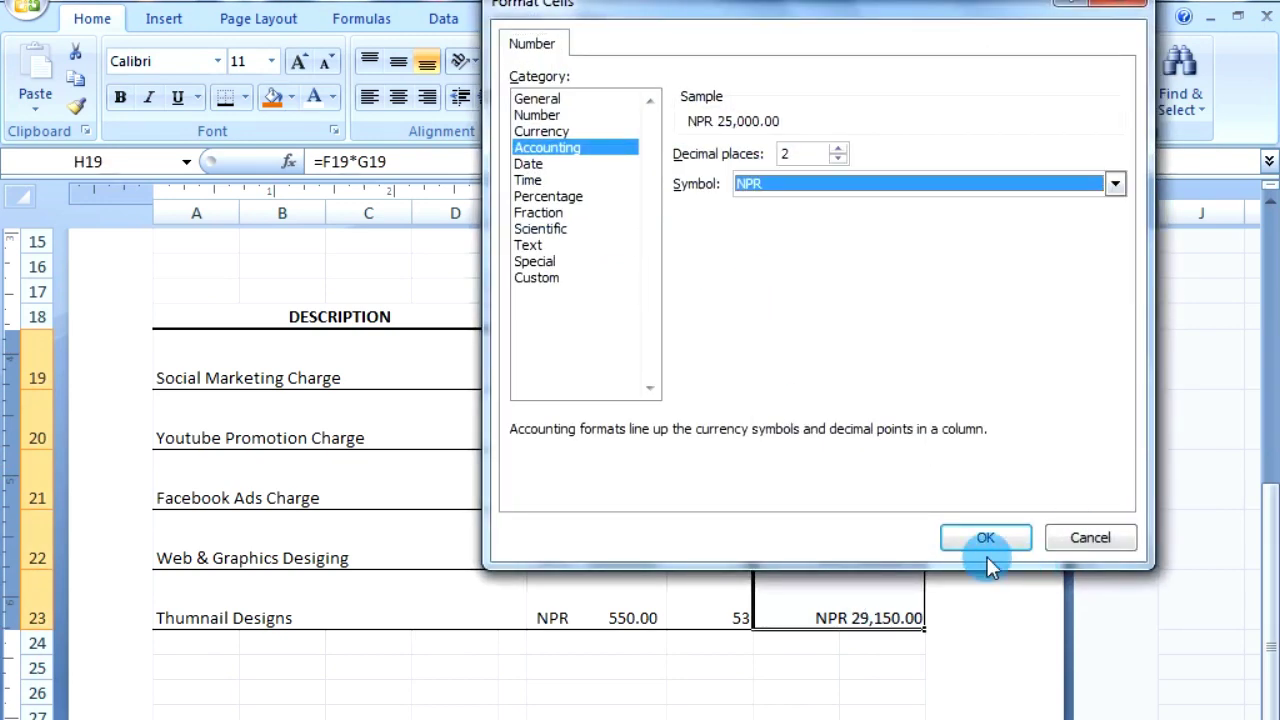
{"action": "left_click", "coordinate": [985, 540]}
{"action": "left_click", "coordinate": [800, 690]}
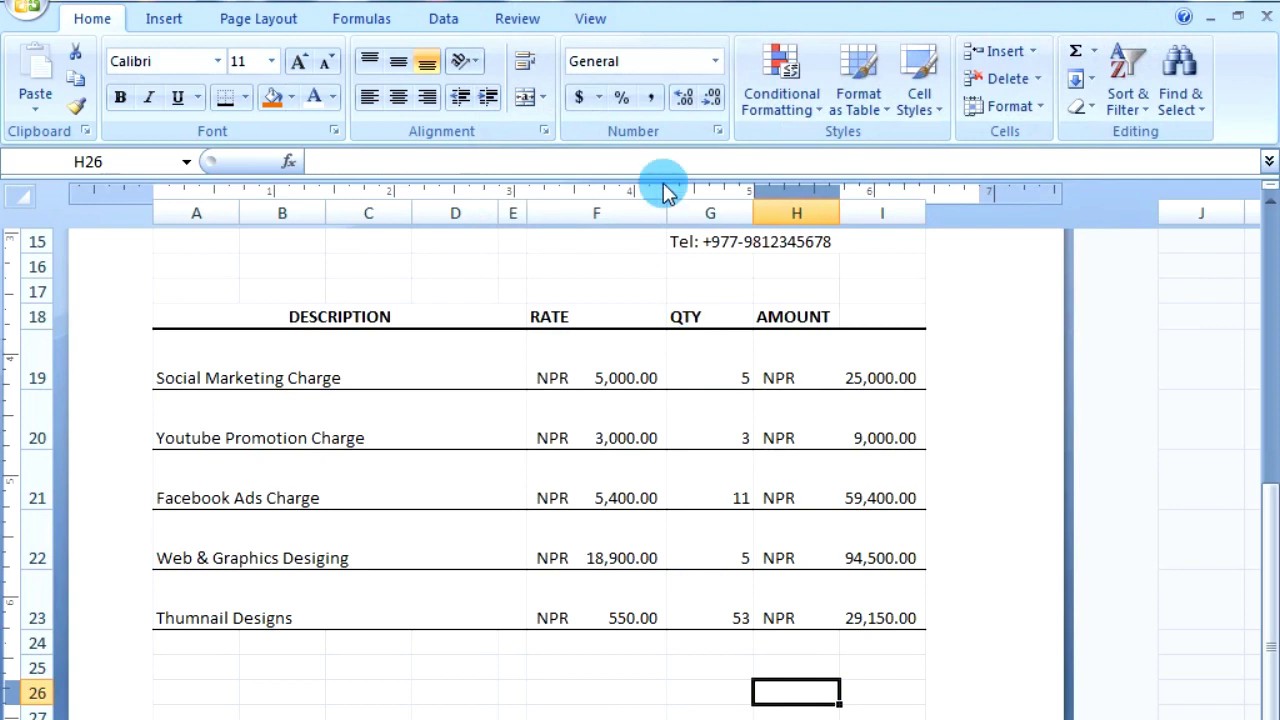
{"action": "left_click_drag", "start_coordinate": [666, 213], "coordinate": [686, 213]}
Narrow the QTY column, keep the header row centred and merge-centre the AMOUNT header.
{"action": "left_click_drag", "start_coordinate": [774, 213], "coordinate": [747, 213]}
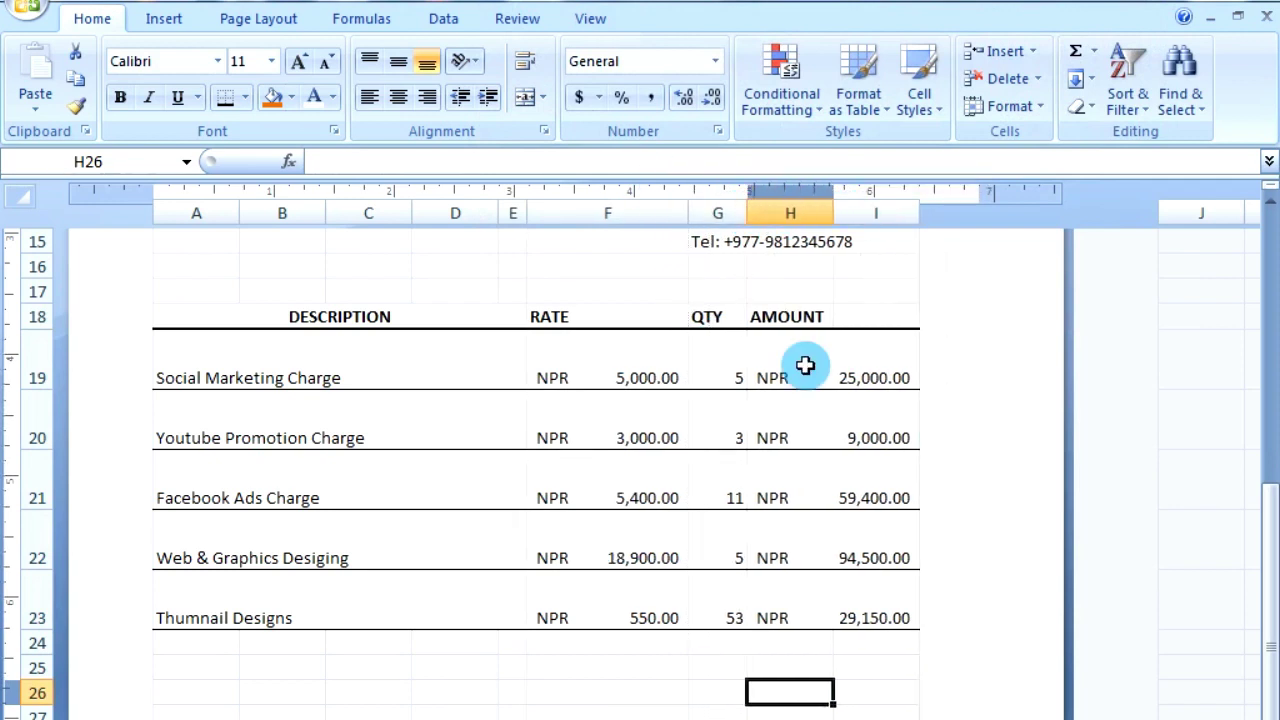
{"action": "left_click_drag", "start_coordinate": [389, 317], "coordinate": [837, 315]}
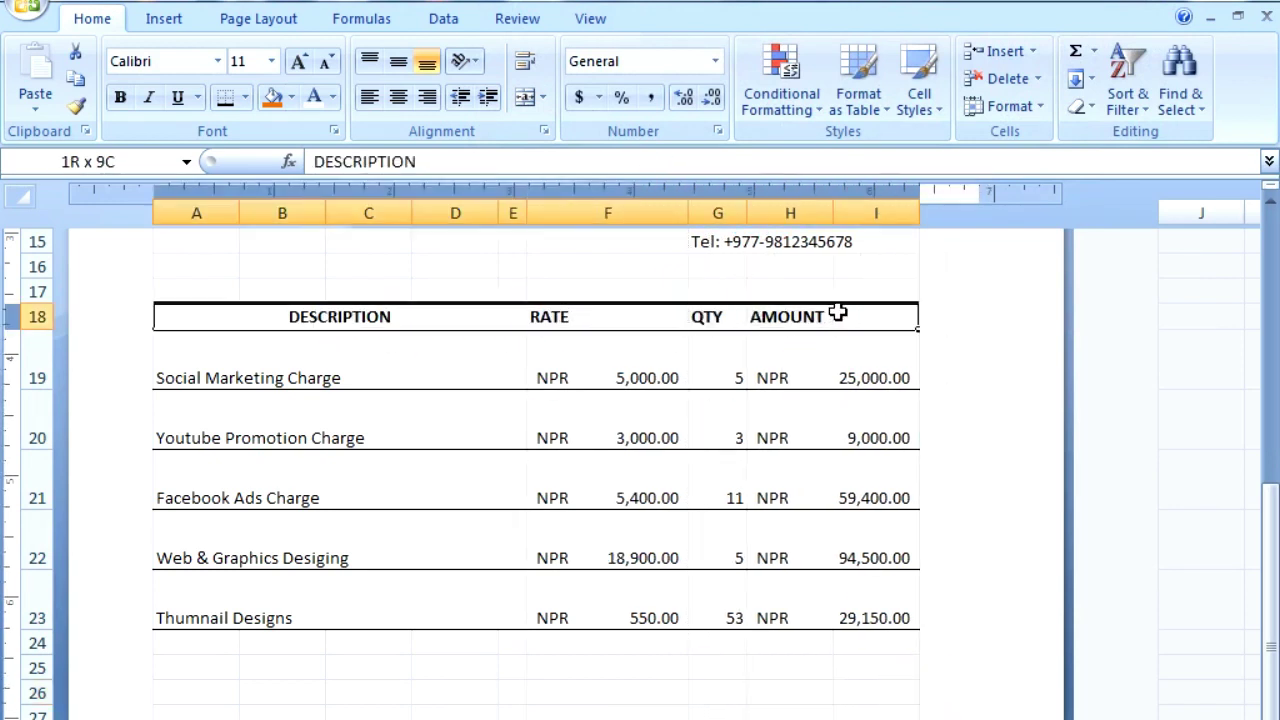
{"action": "left_click", "coordinate": [398, 97]}
{"action": "left_click", "coordinate": [398, 97]}
{"action": "left_click_drag", "start_coordinate": [790, 316], "coordinate": [860, 316]}
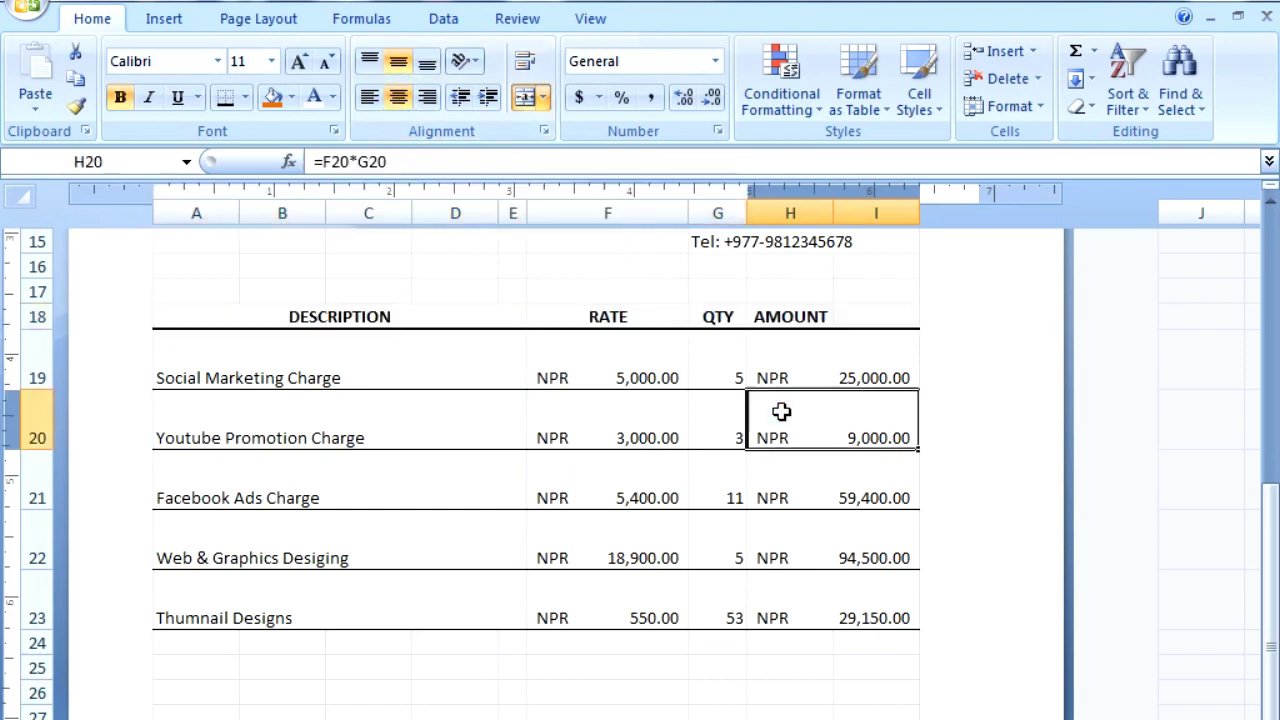
{"action": "left_click", "coordinate": [525, 97]}
{"action": "left_click", "coordinate": [790, 437]}
Merge each row across in the totals label and value blocks below the table and make both bold.
{"action": "left_click", "coordinate": [626, 690]}
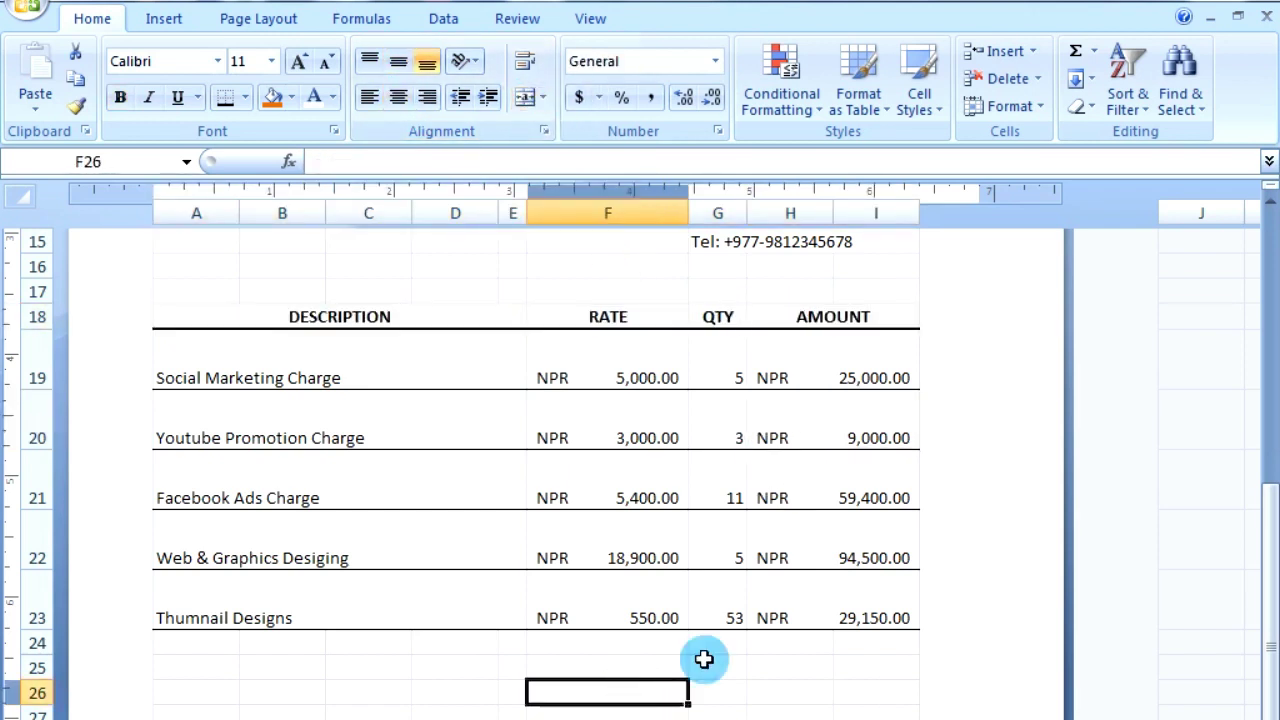
{"action": "scroll", "coordinate": [788, 632], "scroll_direction": "down", "scroll_amount": 1}
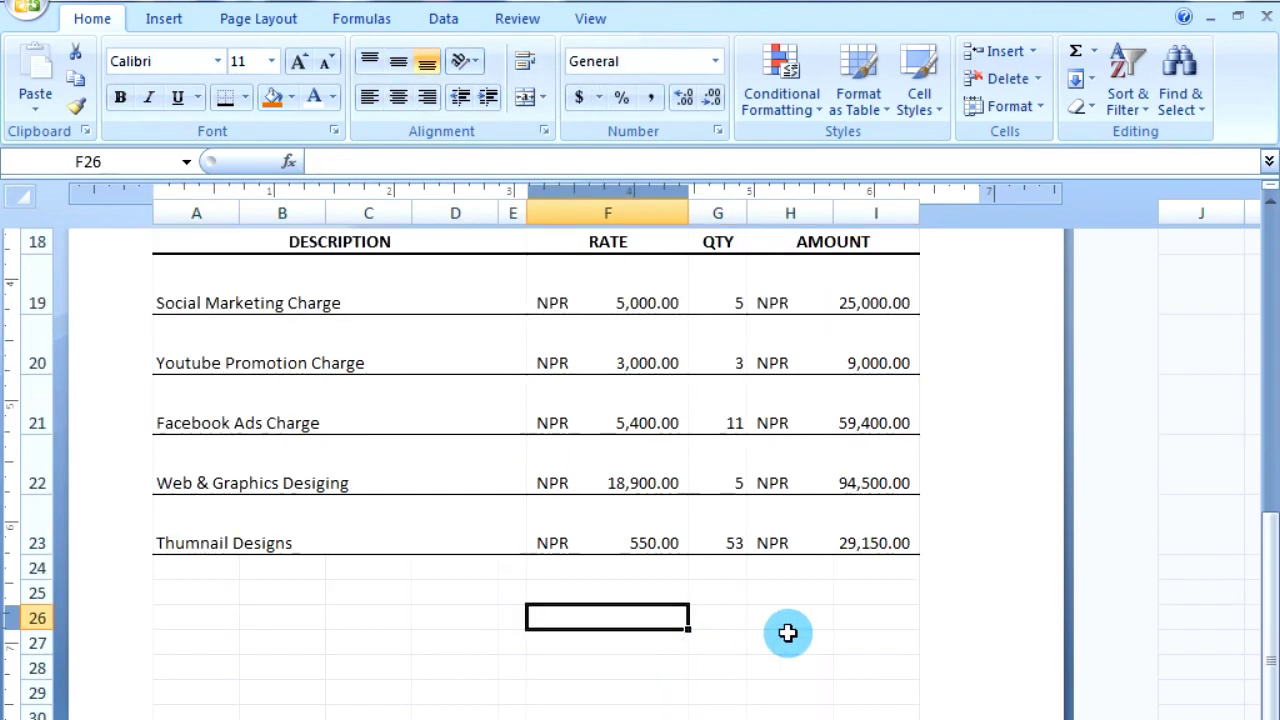
{"action": "left_click_drag", "start_coordinate": [609, 589], "coordinate": [694, 589]}
{"action": "left_click", "coordinate": [585, 597]}
{"action": "left_click_drag", "start_coordinate": [585, 597], "coordinate": [706, 661]}
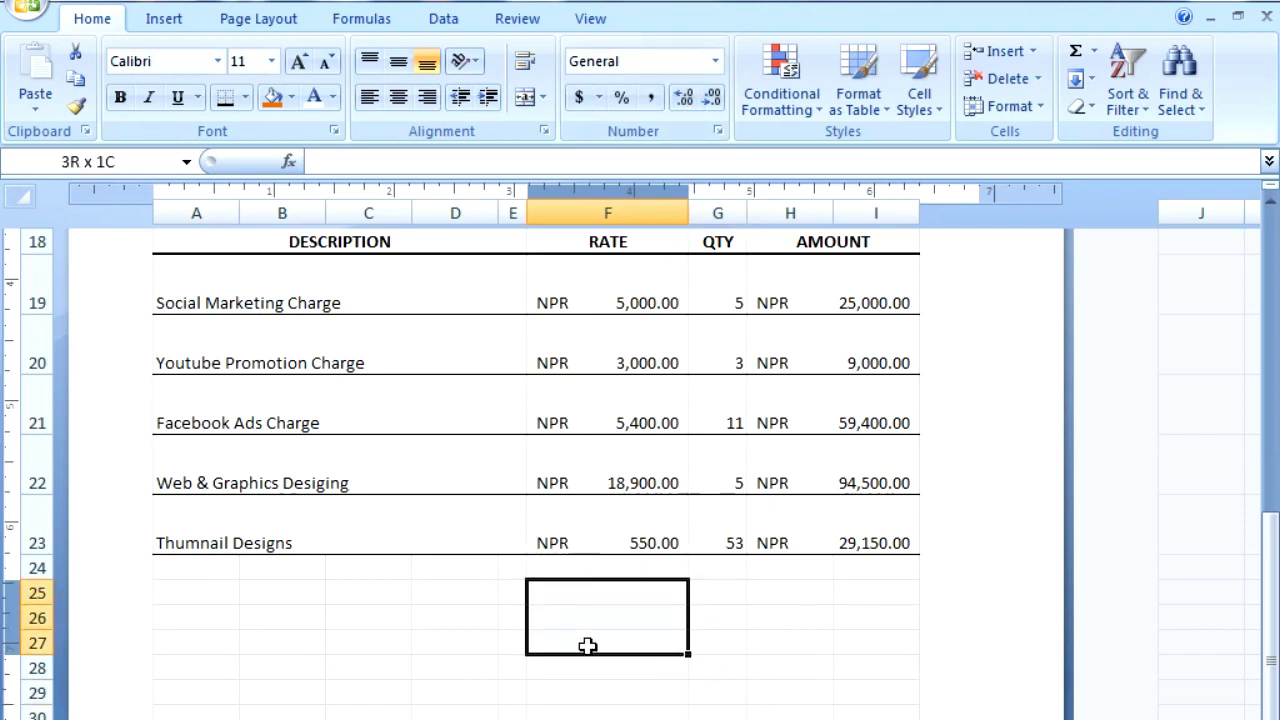
{"action": "left_click", "coordinate": [543, 97]}
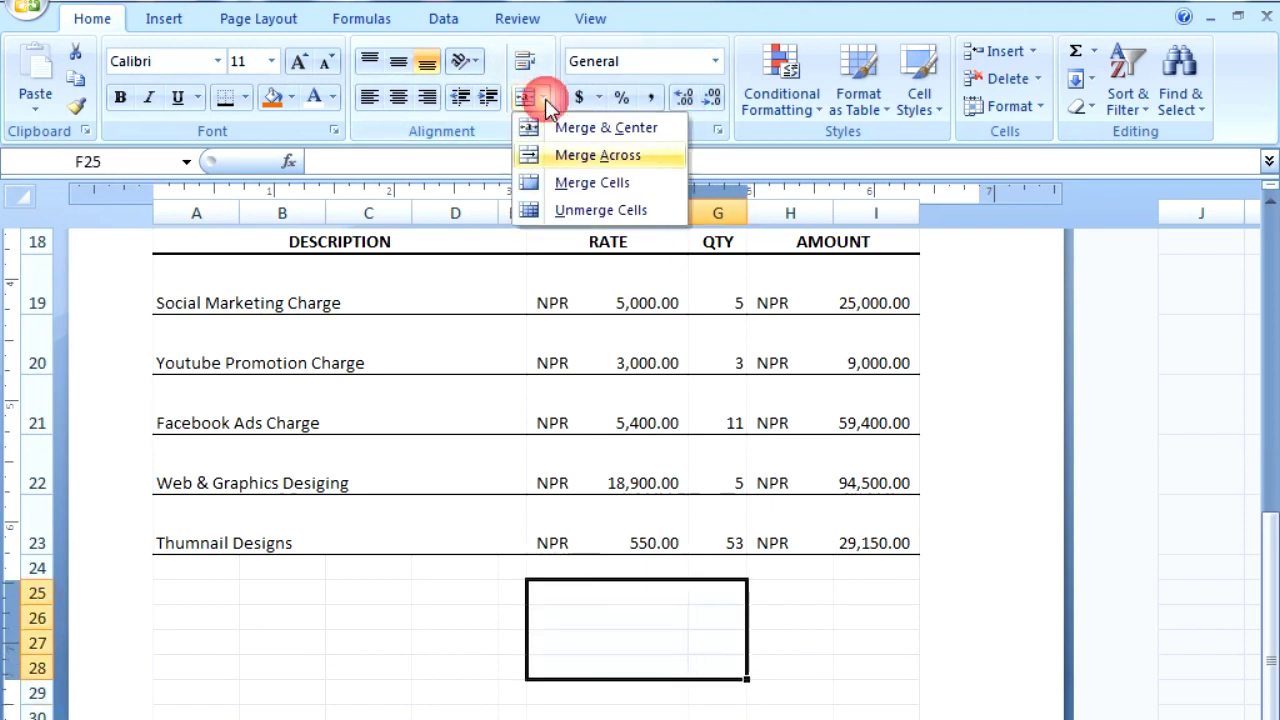
{"action": "left_click", "coordinate": [597, 157]}
{"action": "left_click", "coordinate": [120, 97]}
{"action": "left_click_drag", "start_coordinate": [783, 588], "coordinate": [874, 661]}
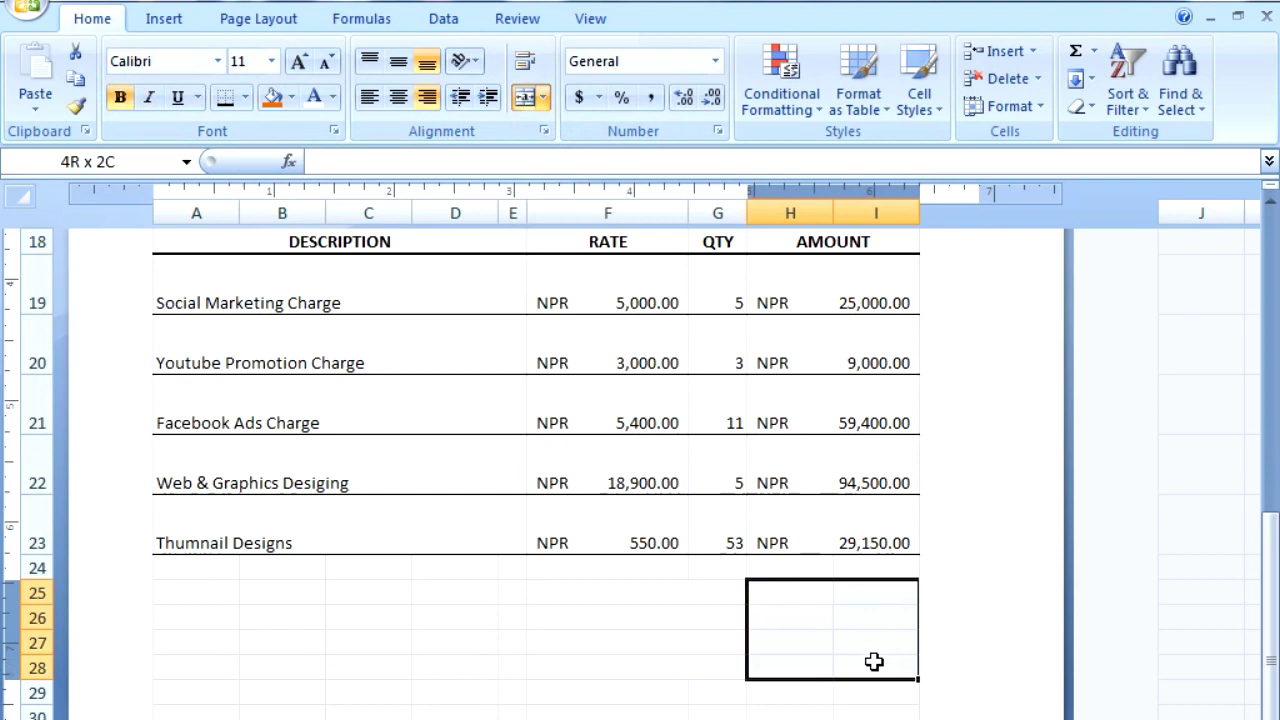
{"action": "left_click", "coordinate": [543, 97]}
{"action": "left_click", "coordinate": [560, 165]}
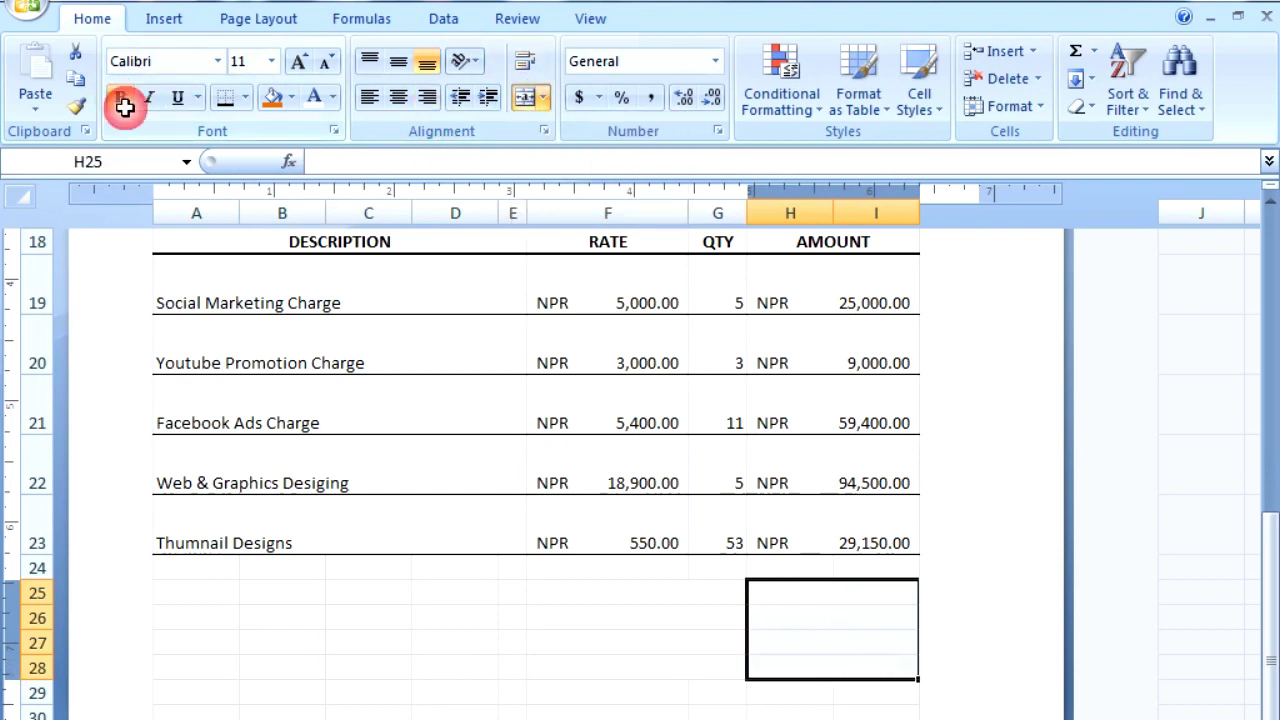
{"action": "left_click", "coordinate": [120, 100]}
{"action": "left_click", "coordinate": [697, 693]}
Enter the labels SUB TOTAL, TAX (13%), DISCOUNT (4%) and TOTAL down rows 25–28.
{"action": "left_click", "coordinate": [586, 603]}
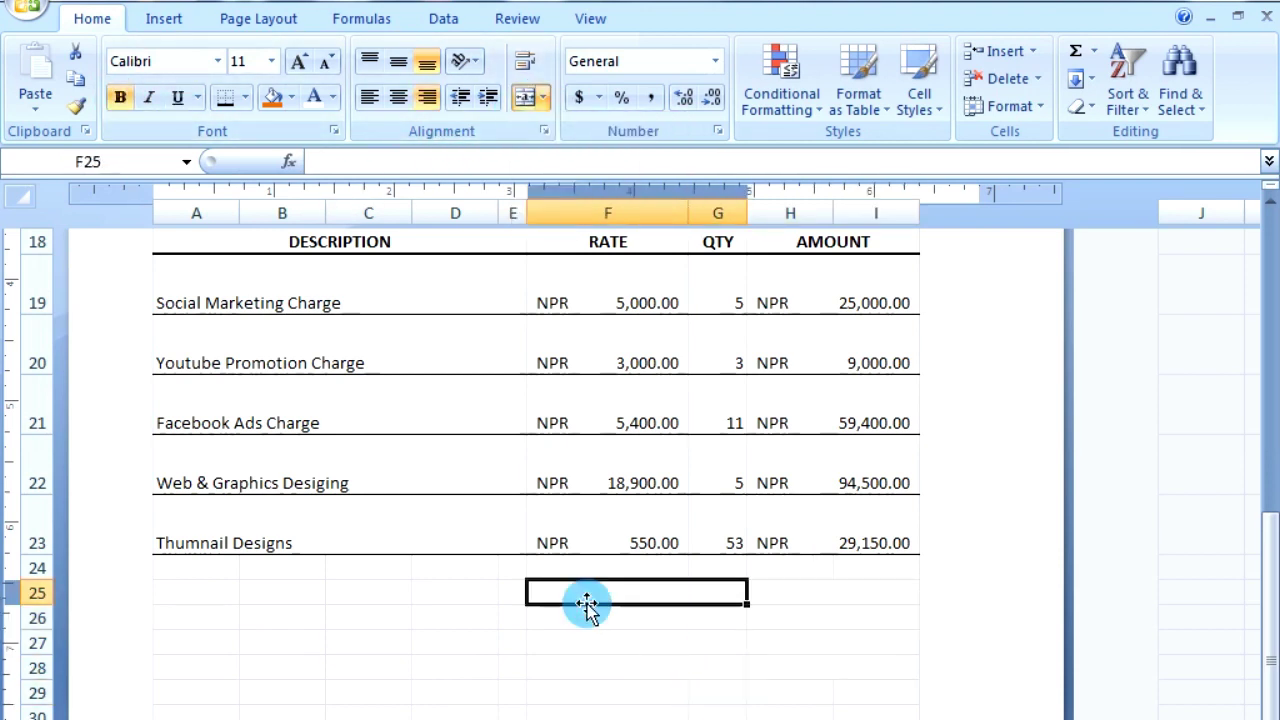
{"action": "type", "text": "SU"}
{"action": "key", "text": "Return"}
{"action": "type", "text": "TAX (13"}
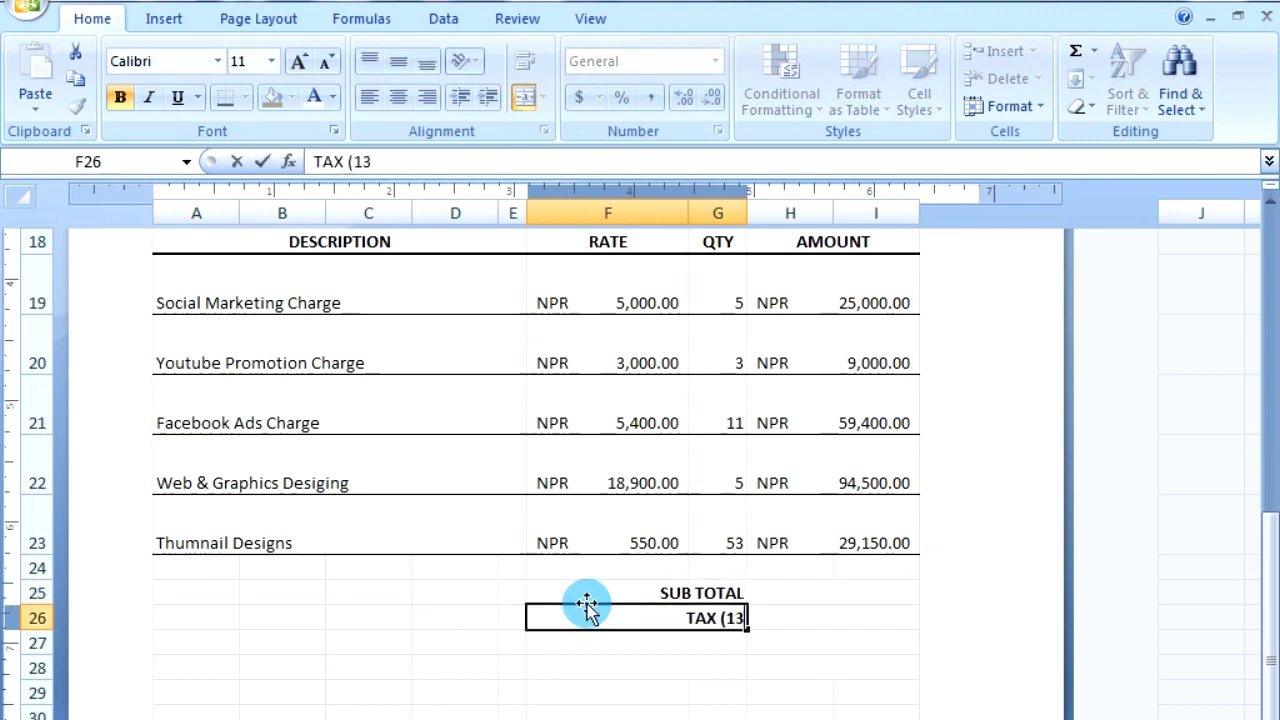
{"action": "type", "text": ")"}
{"action": "key", "text": "Return"}
{"action": "type", "text": "DISCOUNT (4"}
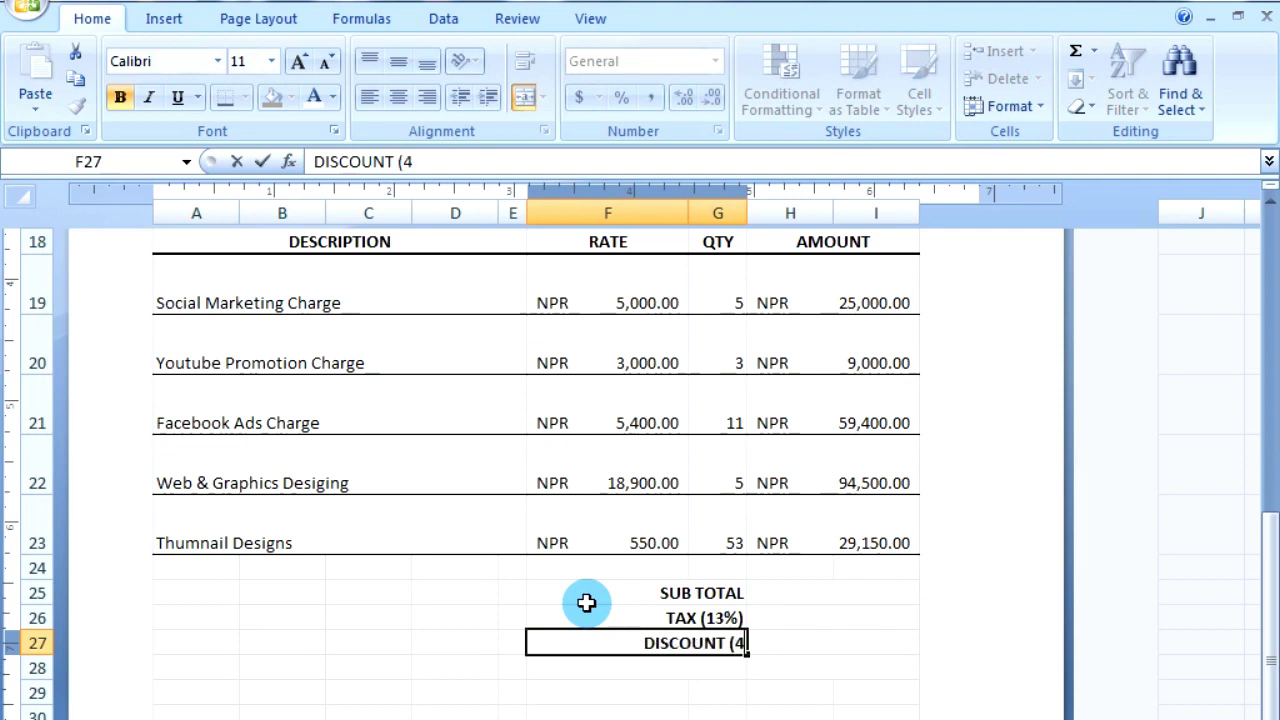
{"action": "type", "text": ")"}
{"action": "key", "text": "Return"}
{"action": "type", "text": "TOTAL"}
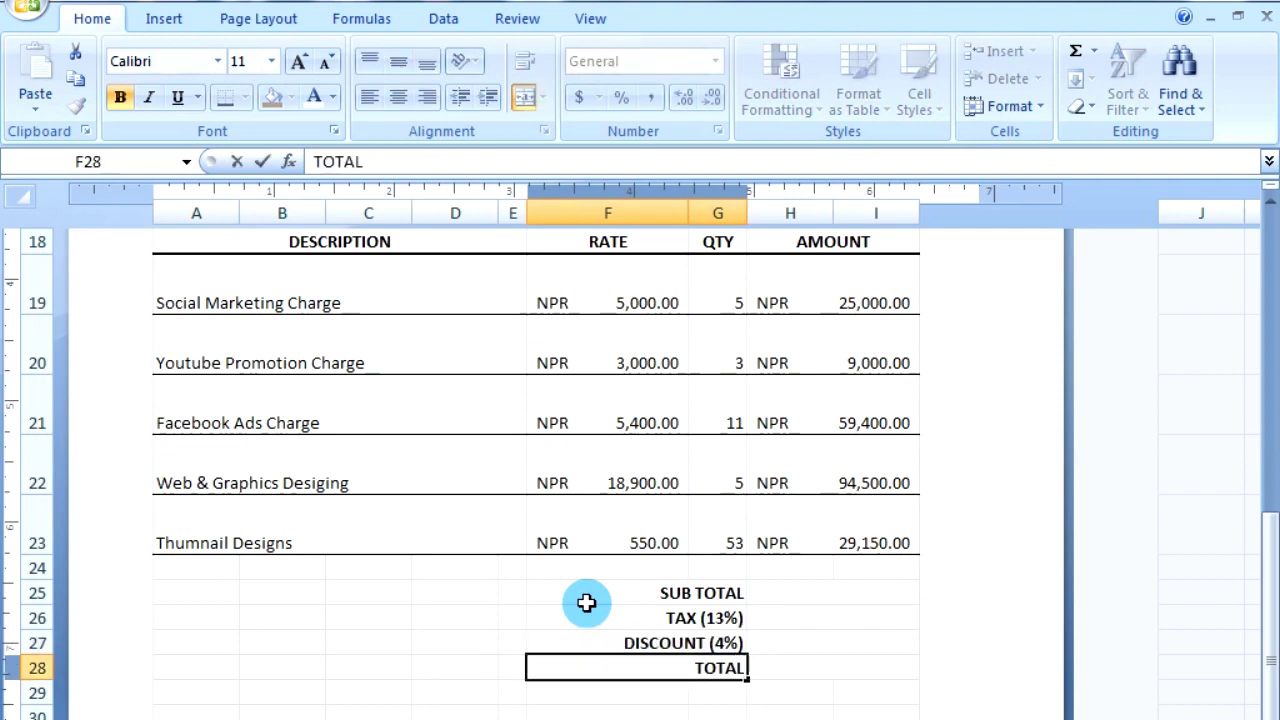
{"action": "key", "text": "Tab"}
{"action": "left_click", "coordinate": [829, 594]}
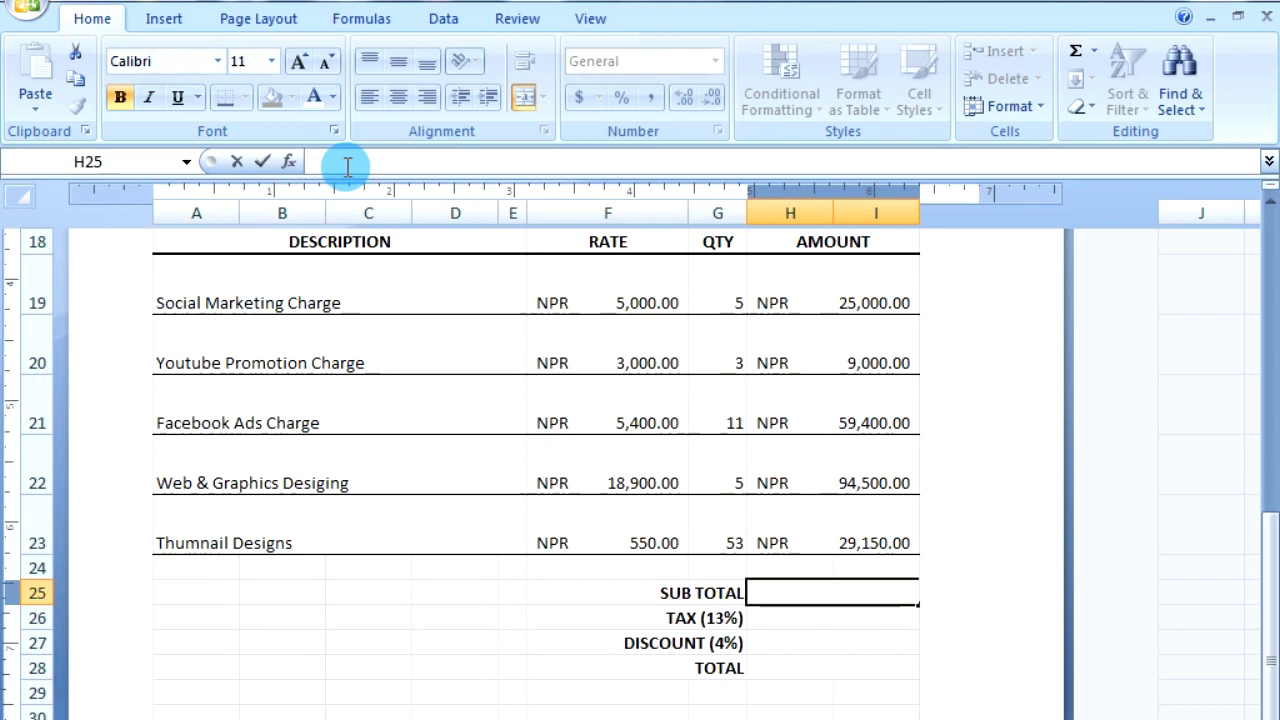
Enter the subtotal =SUM(H19:I23) in H25, plus tax and 4% discount formulas based on H25.
{"action": "type", "text": "=SUM("}
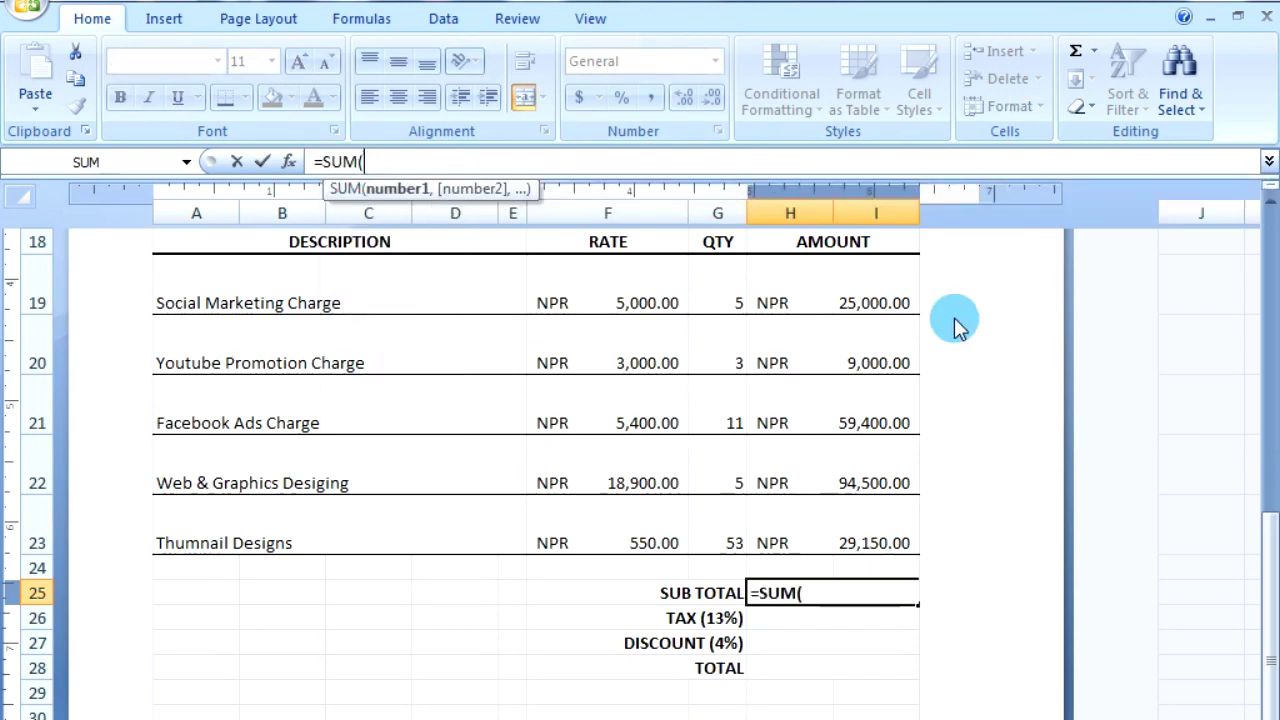
{"action": "left_click_drag", "start_coordinate": [770, 270], "coordinate": [862, 527]}
{"action": "key", "text": "Return"}
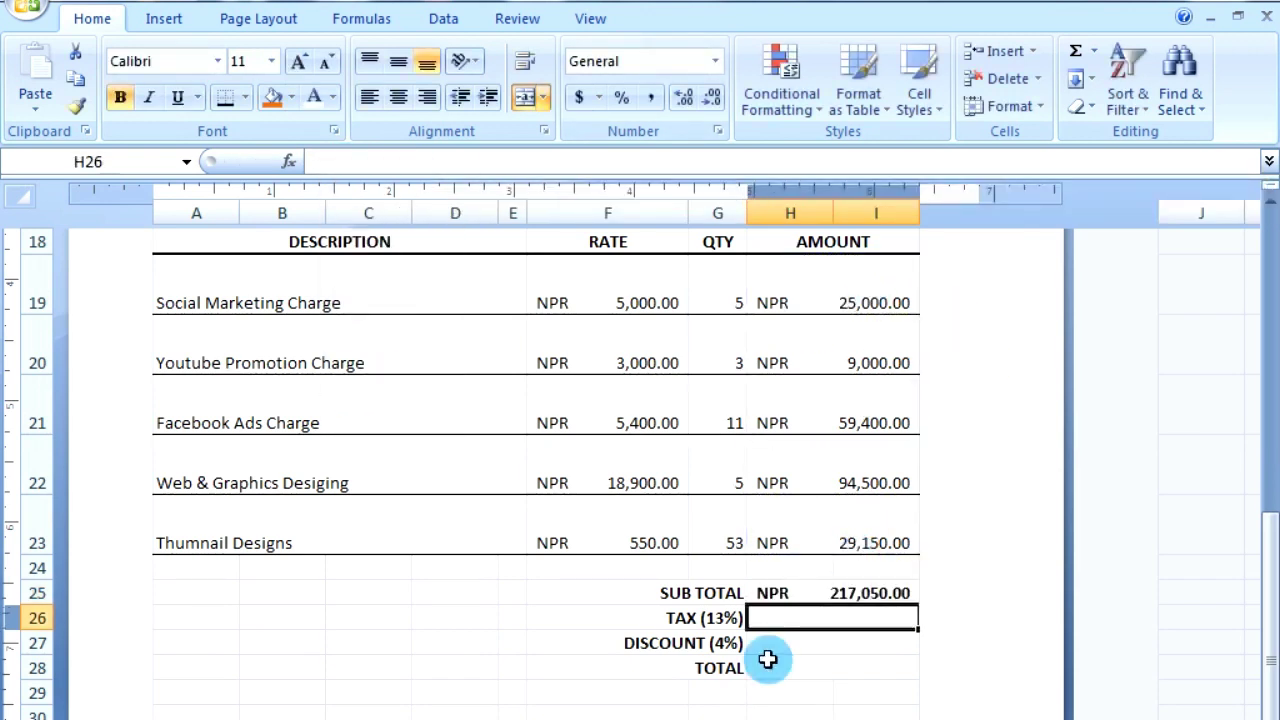
{"action": "type", "text": "="}
{"action": "left_click", "coordinate": [829, 594]}
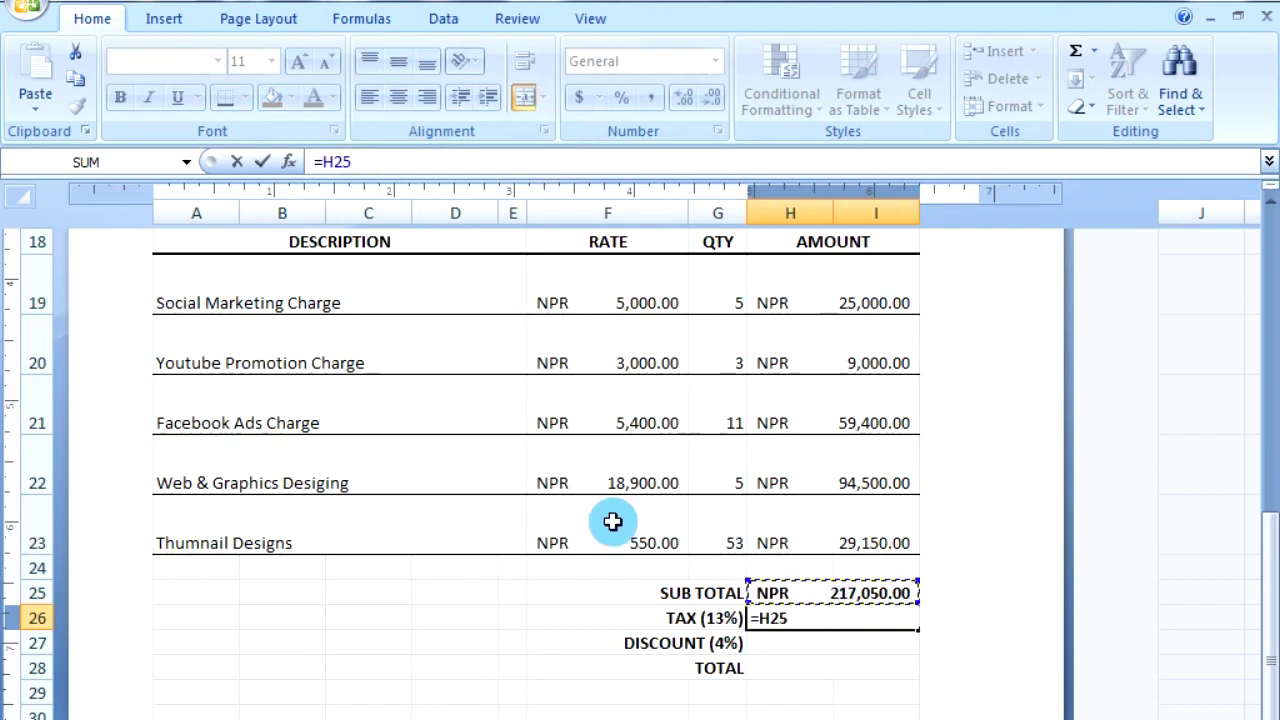
{"action": "key", "text": "Return"}
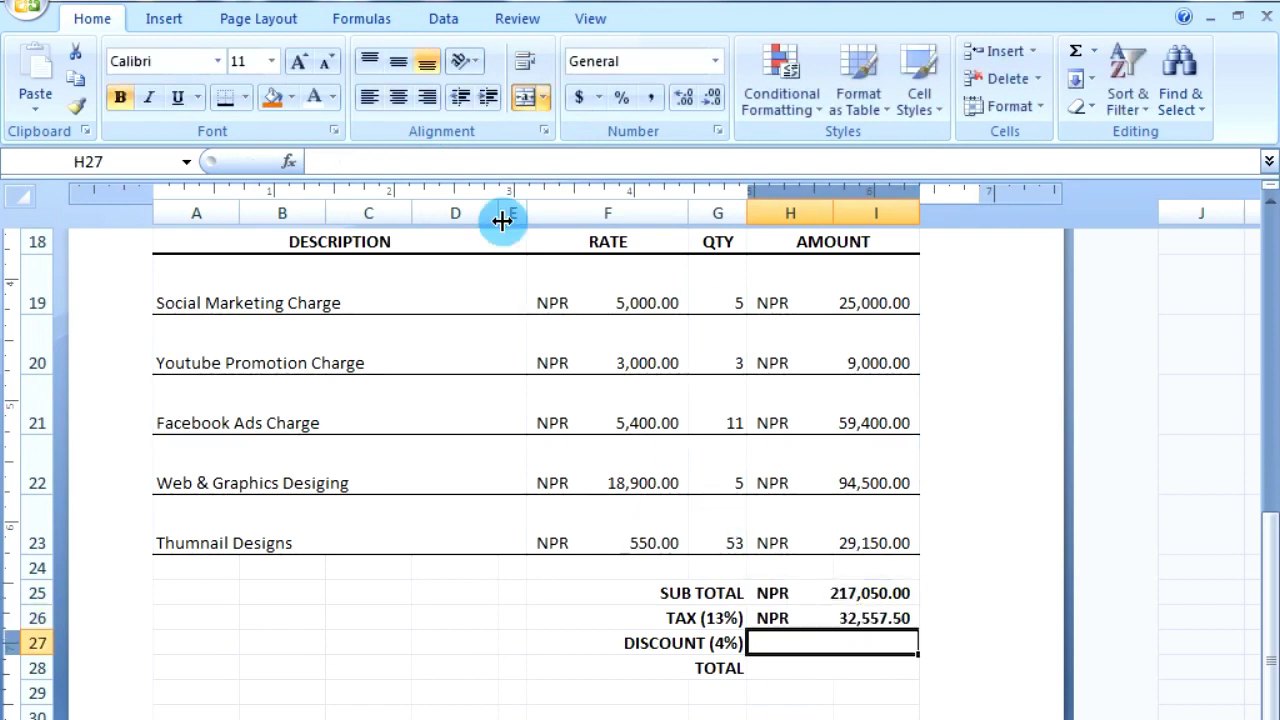
{"action": "type", "text": "="}
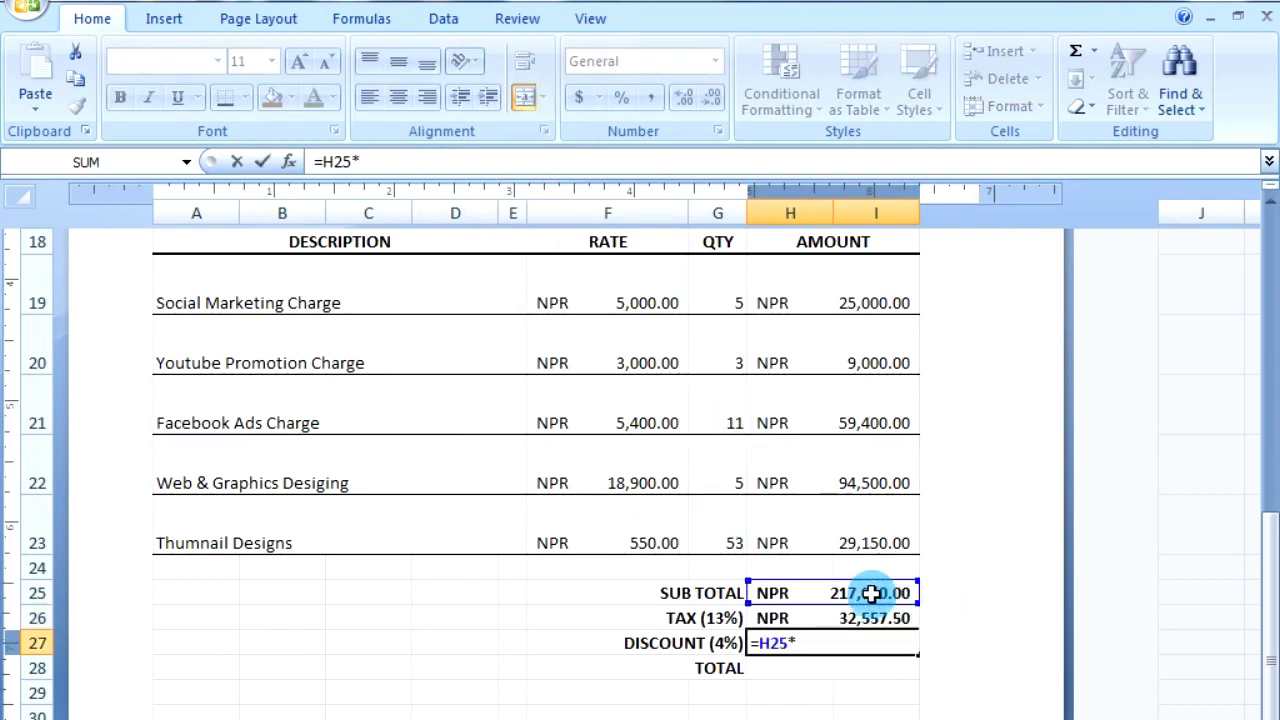
{"action": "key", "text": "Return"}
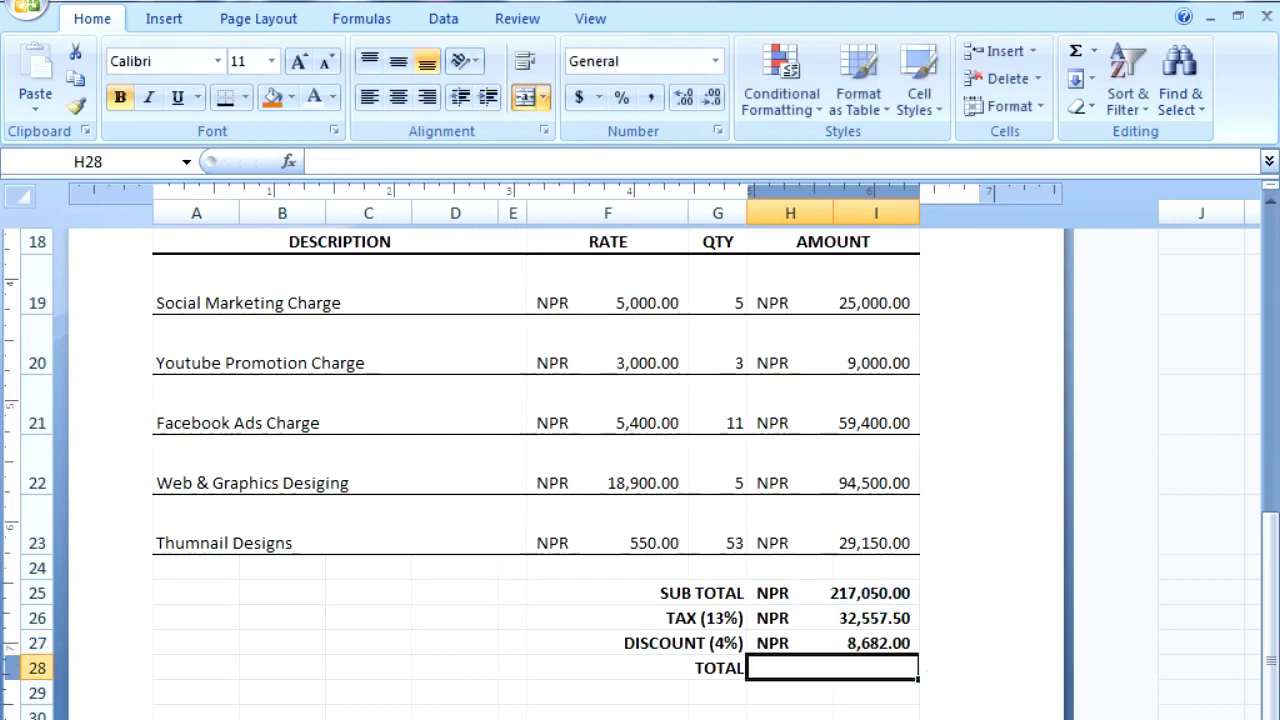
Correct the tax formula in H26 from 15% to 13% (=H25*0.13).
{"action": "left_click", "coordinate": [855, 618]}
{"action": "left_click", "coordinate": [390, 161]}
{"action": "key", "text": "BackSpace"}
{"action": "type", "text": "3"}
{"action": "key", "text": "Return"}
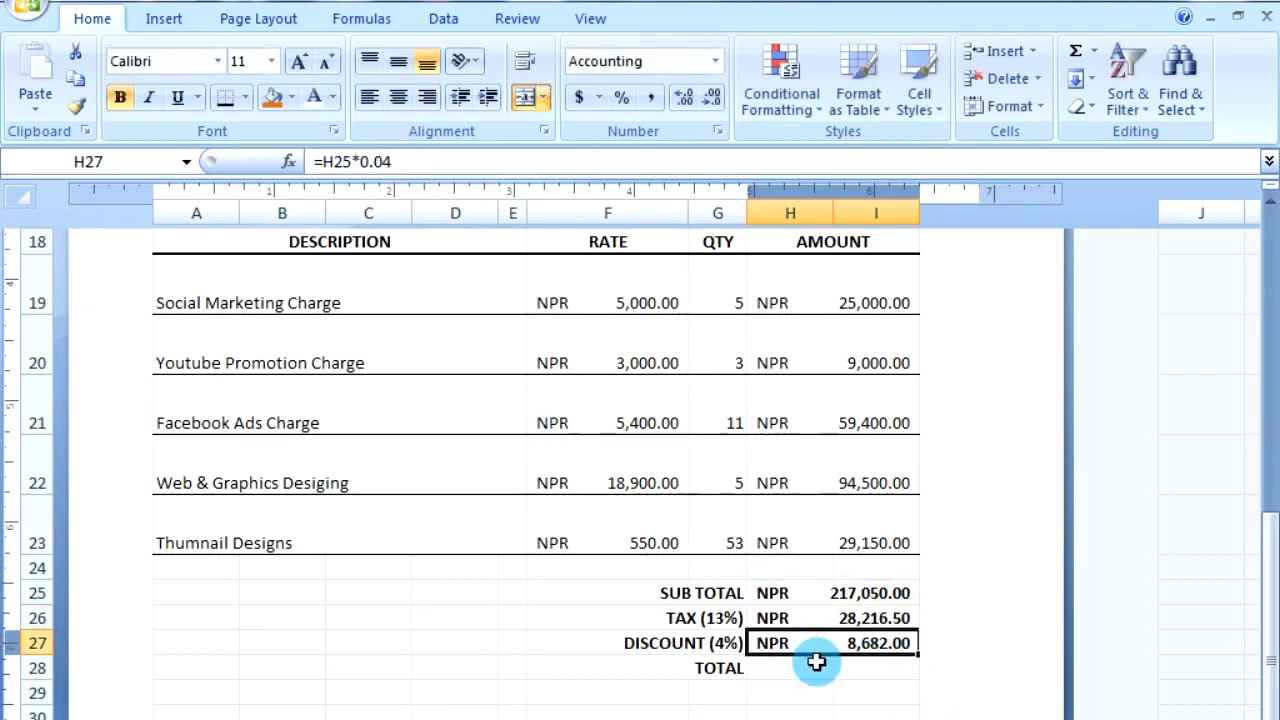
Enter the total formula =H25+H26-H27 in H28.
{"action": "left_click", "coordinate": [815, 668]}
{"action": "left_click", "coordinate": [871, 592]}
{"action": "type", "text": "="}
{"action": "key", "text": "Escape"}
{"action": "left_click", "coordinate": [862, 670]}
{"action": "type", "text": "="}
{"action": "left_click", "coordinate": [858, 591]}
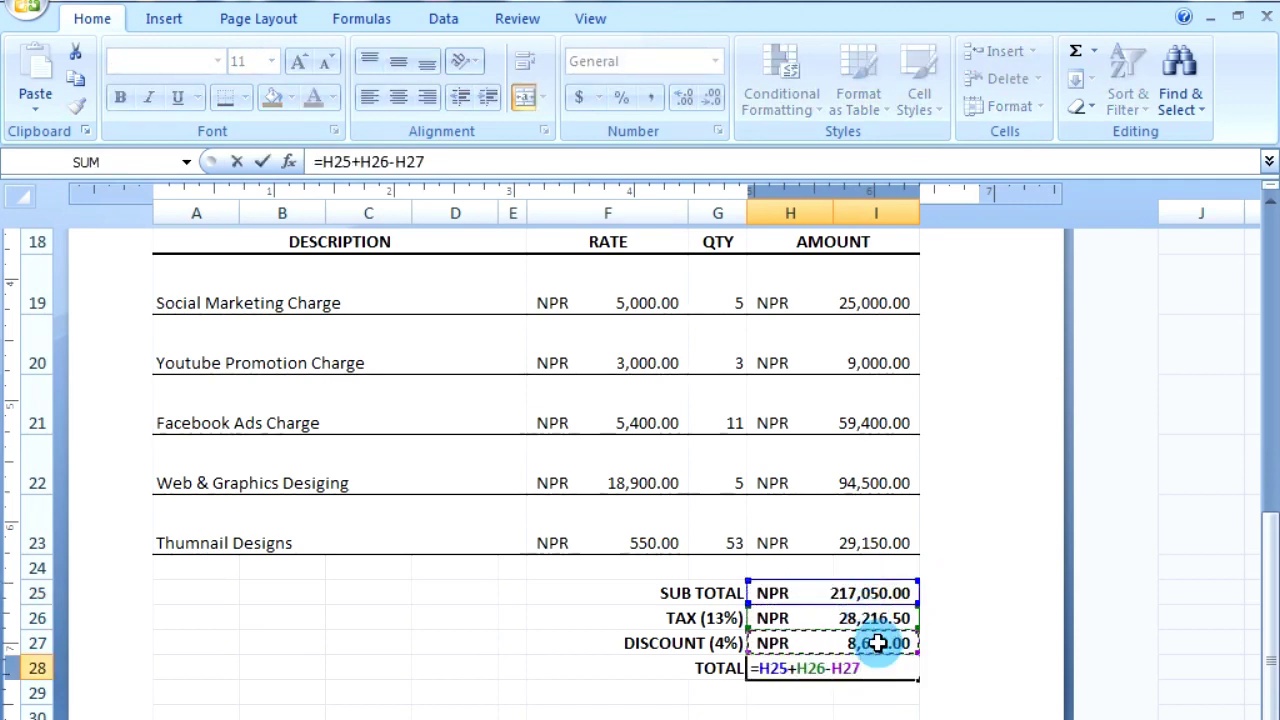
{"action": "key", "text": "Return"}
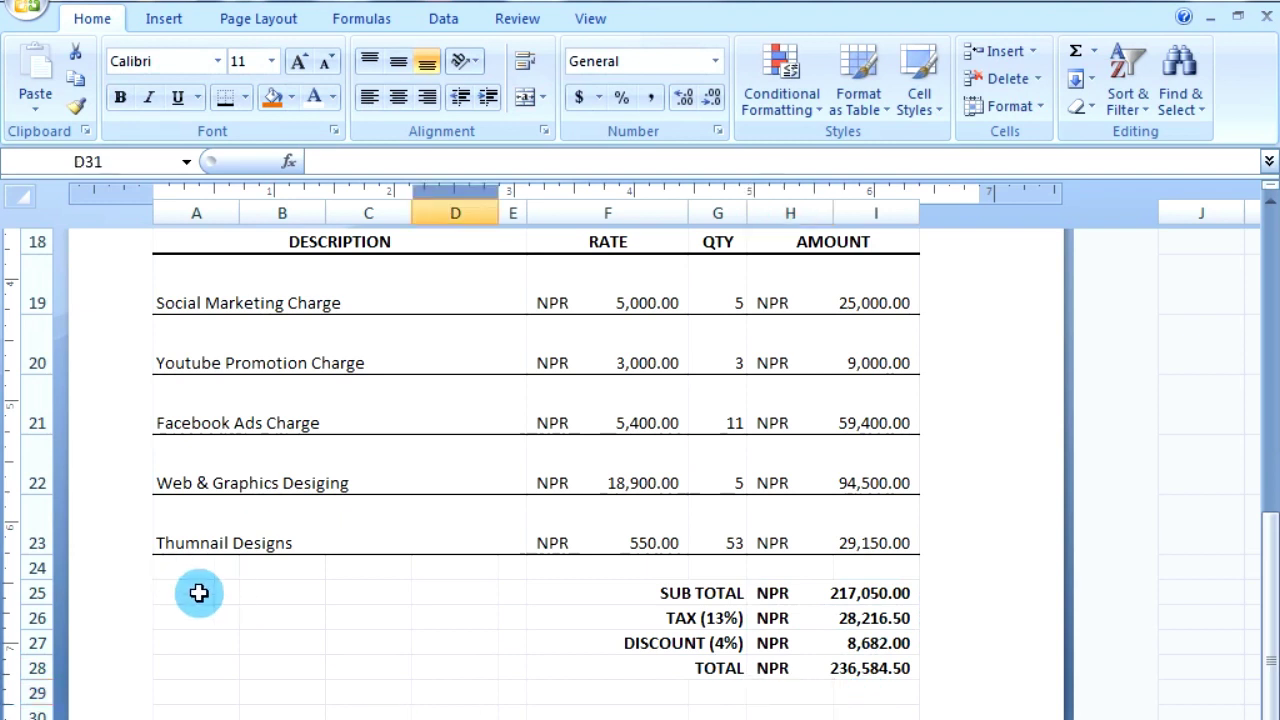
Merge the rows across A–C, type INVOICE TOTAL, and link the cell below to =H28.
{"action": "left_click_drag", "start_coordinate": [197, 592], "coordinate": [339, 597]}
{"action": "left_click_drag", "start_coordinate": [200, 592], "coordinate": [370, 620]}
{"action": "left_click", "coordinate": [542, 97]}
{"action": "left_click", "coordinate": [576, 157]}
{"action": "left_click", "coordinate": [329, 712]}
{"action": "left_click", "coordinate": [286, 592]}
{"action": "type", "text": "in"}
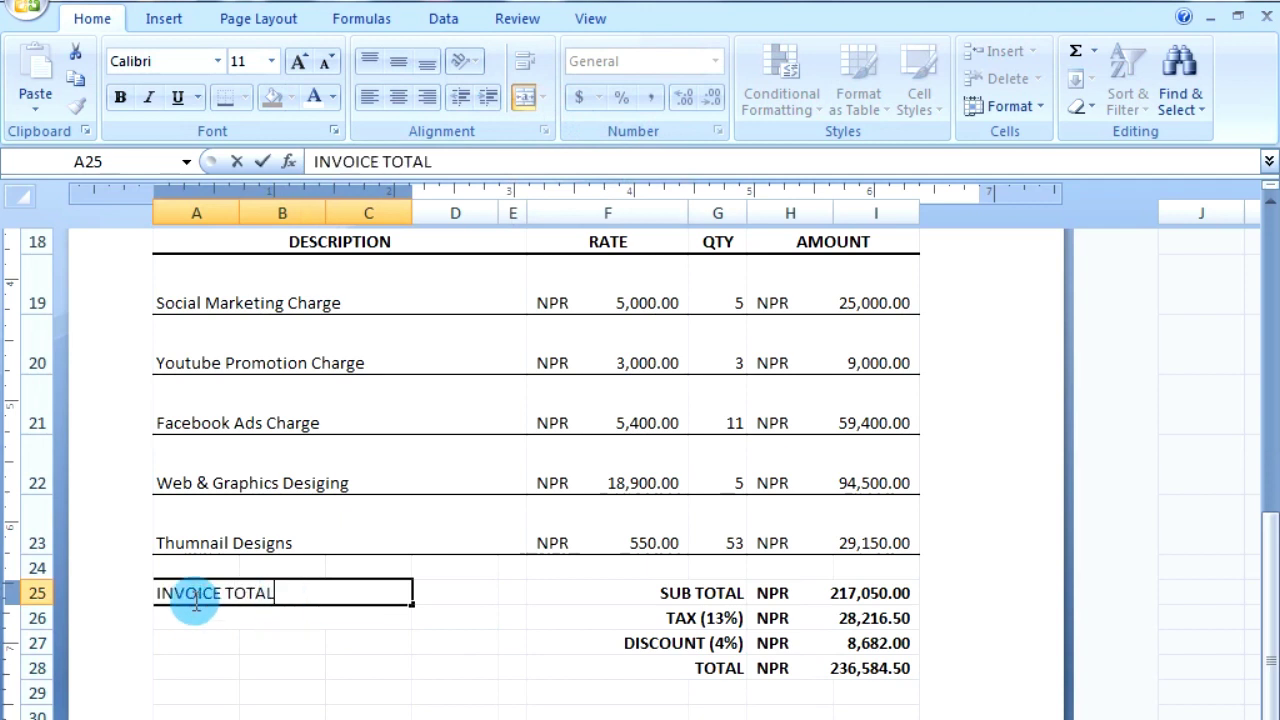
{"action": "key", "text": "Return"}
{"action": "type", "text": "="}
{"action": "left_click_drag", "start_coordinate": [790, 668], "coordinate": [860, 668]}
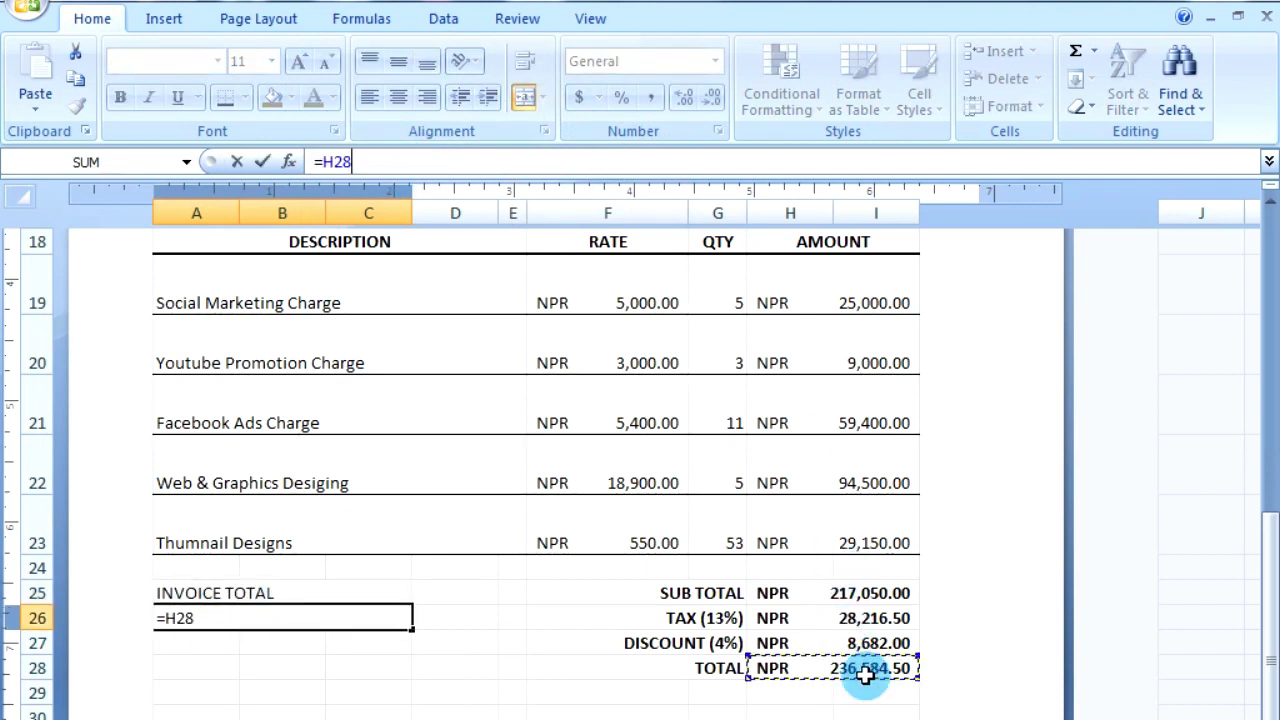
{"action": "key", "text": "Return"}
Make the invoice total block bold and centred, with the amount blue at size 18.
{"action": "left_click_drag", "start_coordinate": [203, 593], "coordinate": [330, 618]}
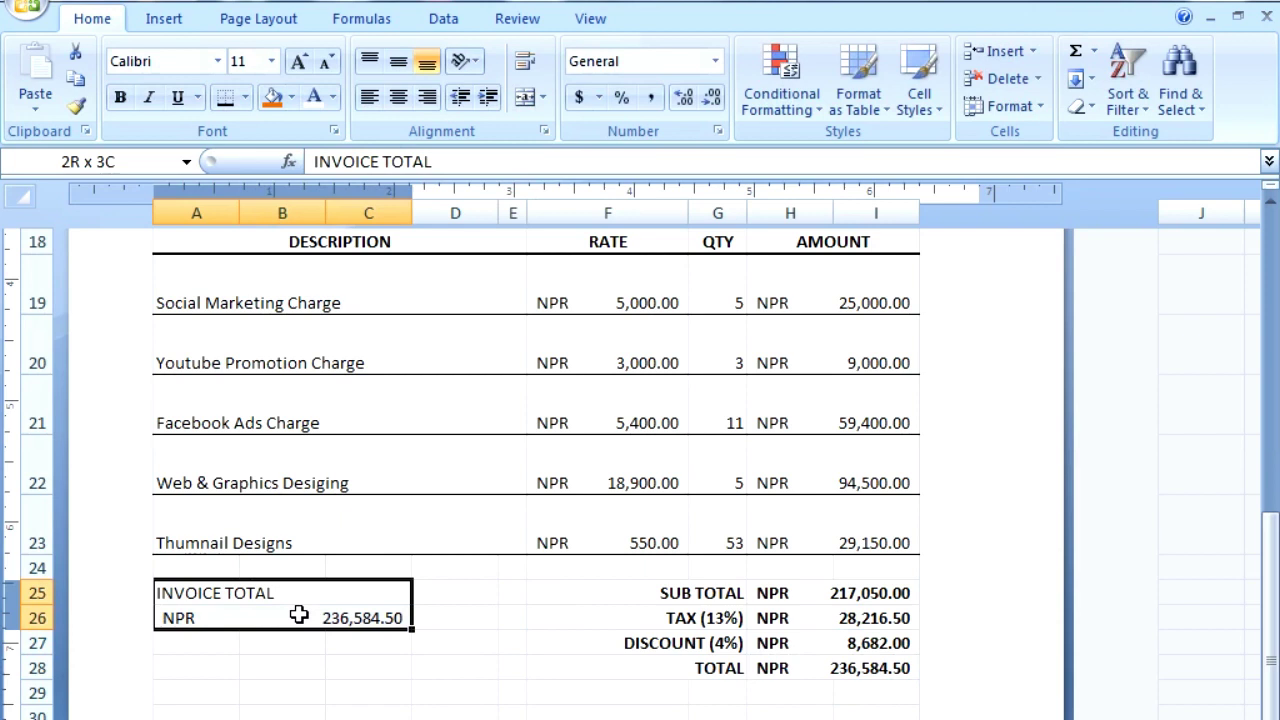
{"action": "left_click", "coordinate": [119, 97]}
{"action": "left_click", "coordinate": [398, 97]}
{"action": "left_click", "coordinate": [398, 61]}
{"action": "left_click", "coordinate": [380, 614]}
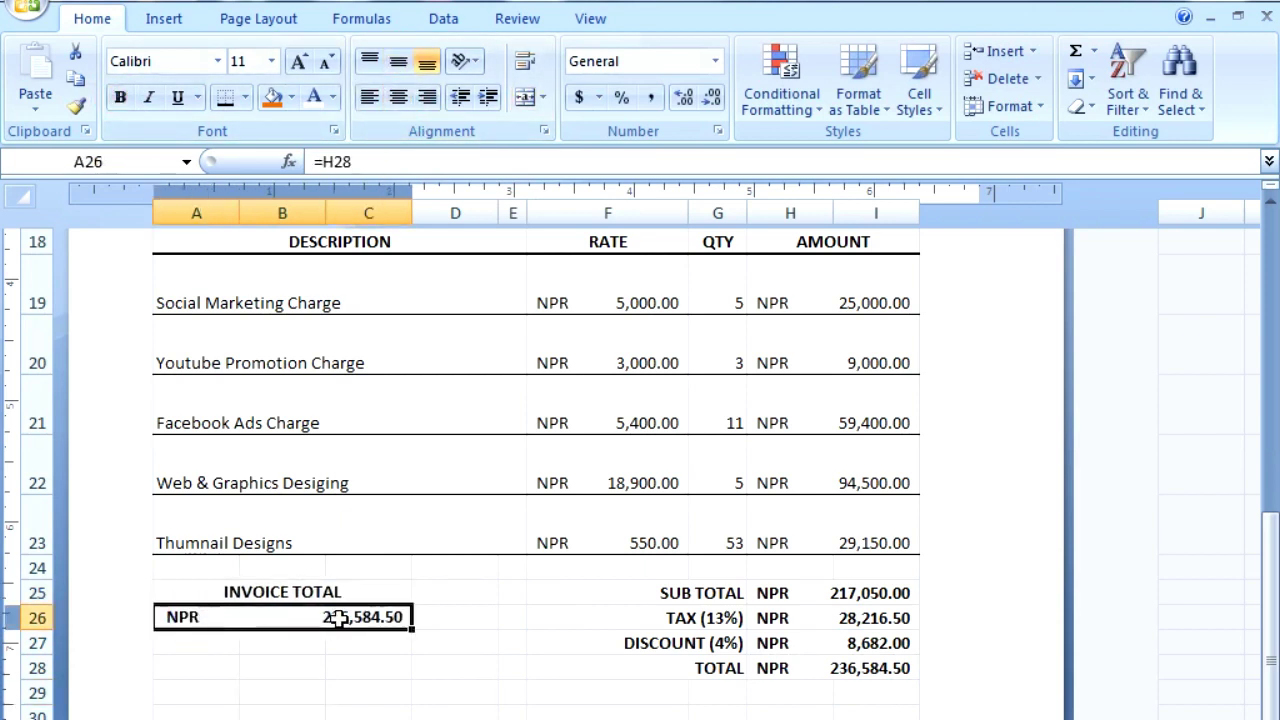
{"action": "left_click", "coordinate": [333, 97]}
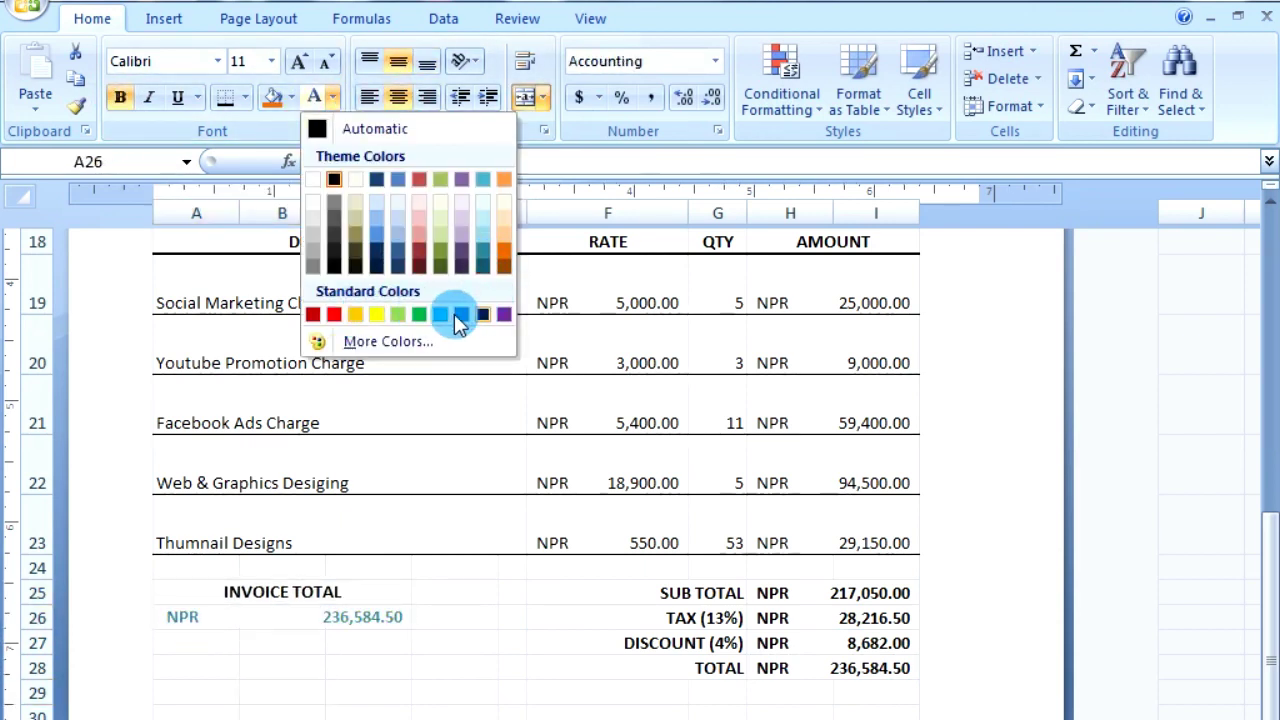
{"action": "left_click", "coordinate": [462, 315]}
{"action": "left_click", "coordinate": [298, 62]}
{"action": "left_click", "coordinate": [298, 62]}
{"action": "left_click", "coordinate": [298, 62]}
{"action": "left_click", "coordinate": [298, 62]}
{"action": "left_click", "coordinate": [298, 62]}
{"action": "left_click", "coordinate": [324, 62]}
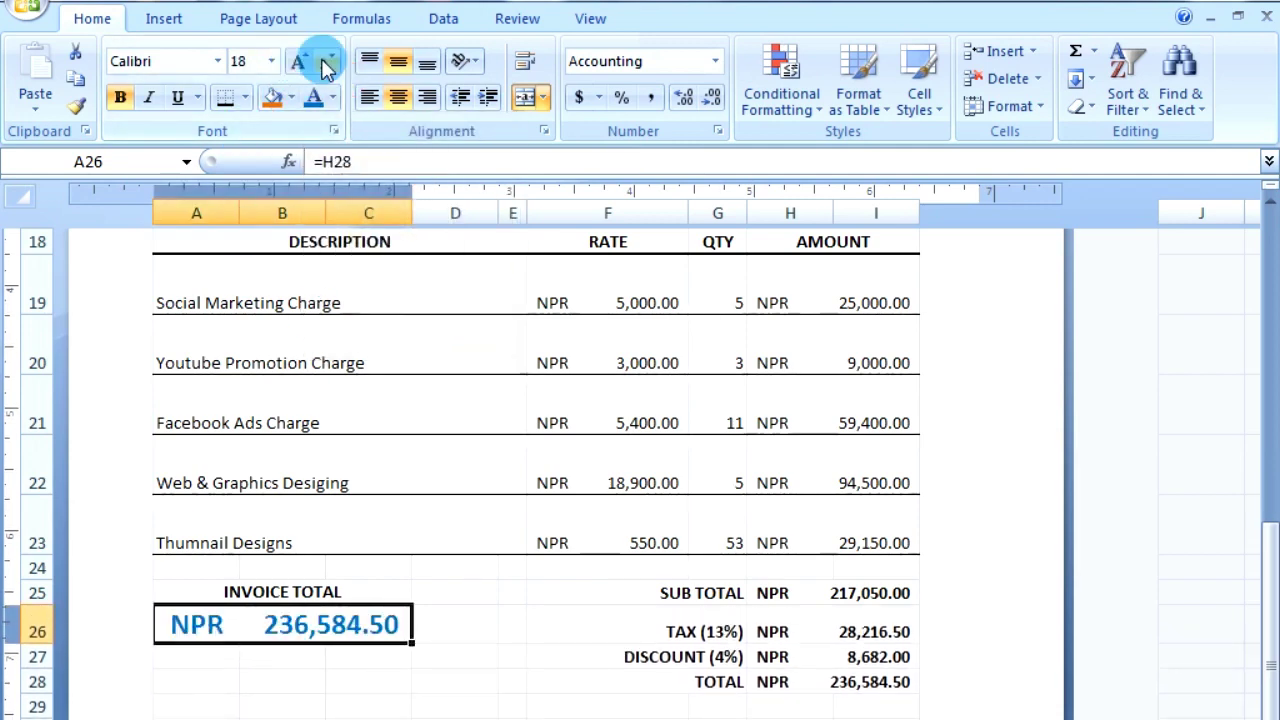
Merge A26:C27 into one cell around the total and make row 26 shorter.
{"action": "left_click", "coordinate": [368, 718]}
{"action": "key", "text": "Down"}
{"action": "key", "text": "Right"}
{"action": "key", "text": "Right"}
{"action": "key", "text": "Right"}
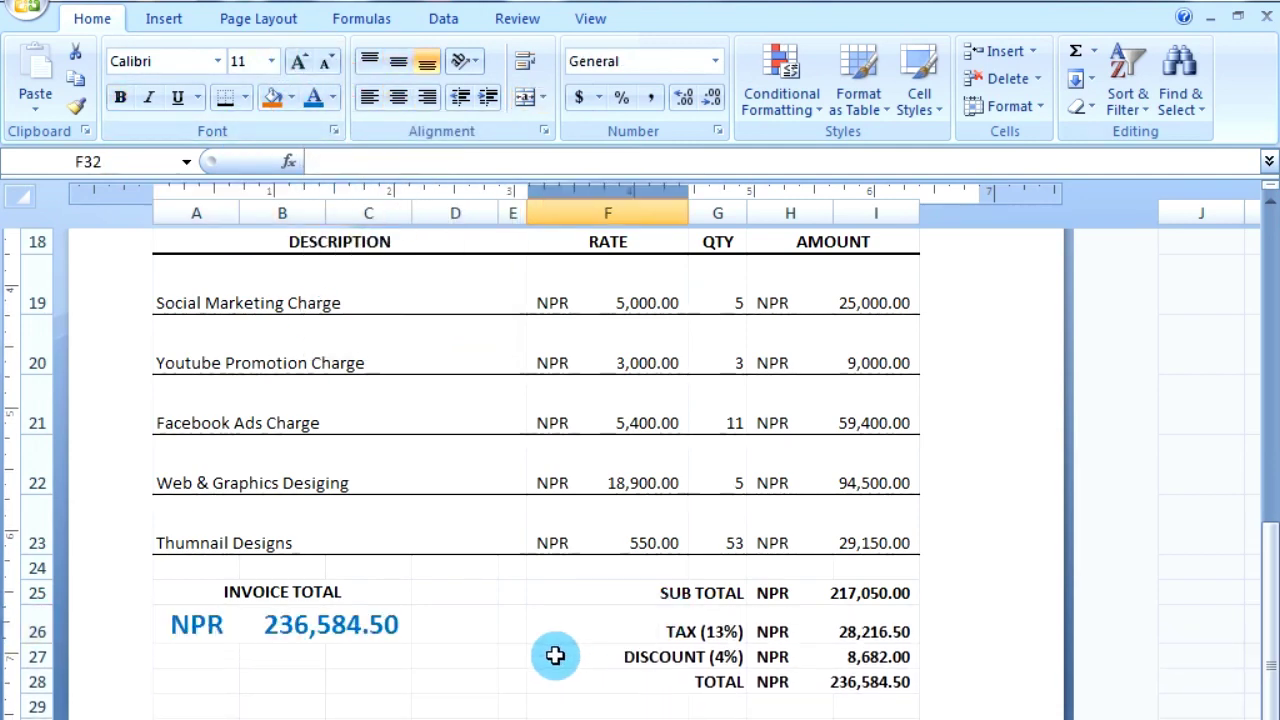
{"action": "scroll", "coordinate": [551, 654], "scroll_direction": "down", "scroll_amount": 1}
{"action": "left_click_drag", "start_coordinate": [177, 480], "coordinate": [349, 502]}
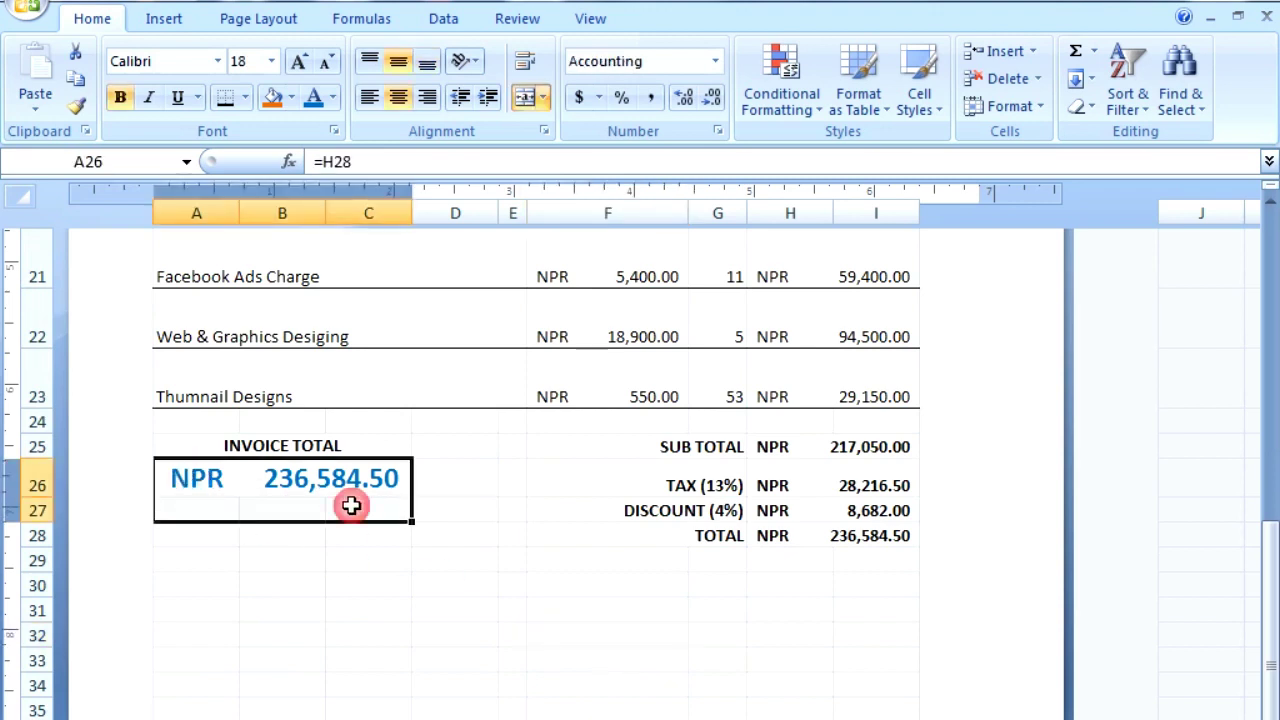
{"action": "left_click", "coordinate": [525, 97]}
{"action": "left_click", "coordinate": [617, 626]}
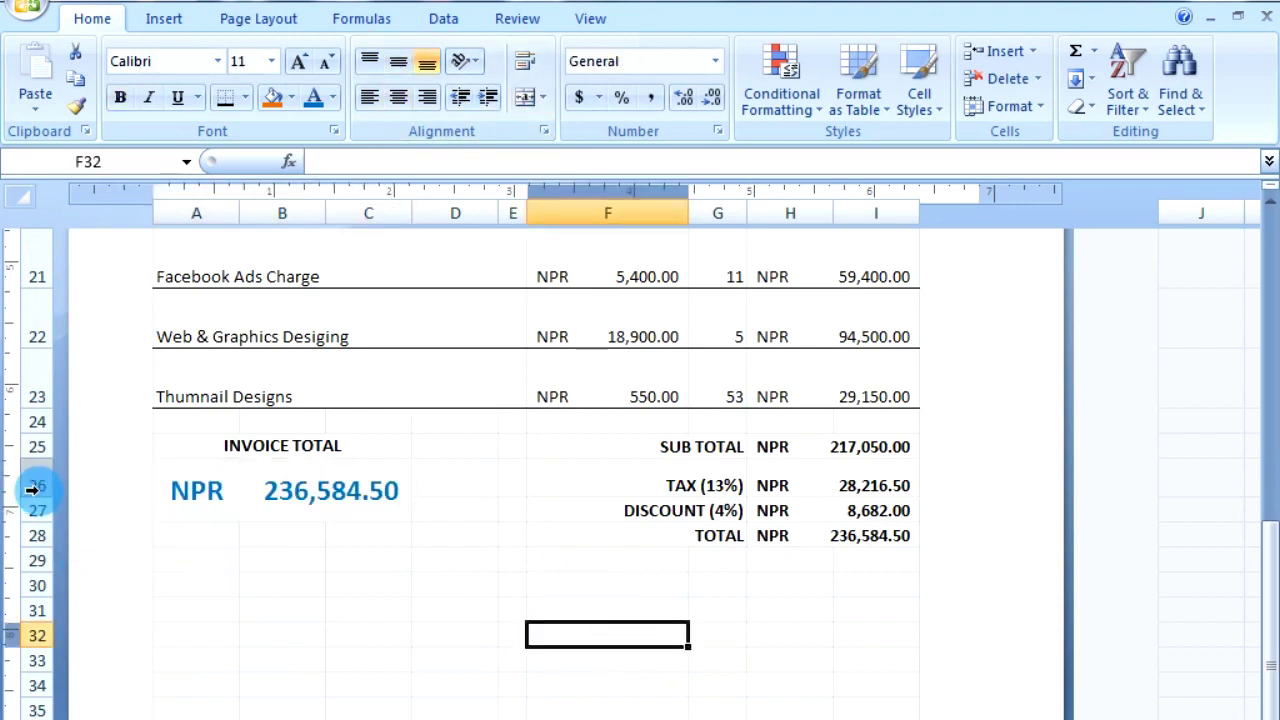
{"action": "left_click_drag", "start_coordinate": [34, 497], "coordinate": [34, 484]}
Save the workbook with Ctrl+S and move down to cell A32.
{"action": "left_click", "coordinate": [497, 640]}
{"action": "key", "text": "ctrl+s"}
{"action": "left_click", "coordinate": [697, 562]}
{"action": "left_click", "coordinate": [650, 670]}
{"action": "scroll", "coordinate": [634, 634], "scroll_direction": "up", "scroll_amount": 6}
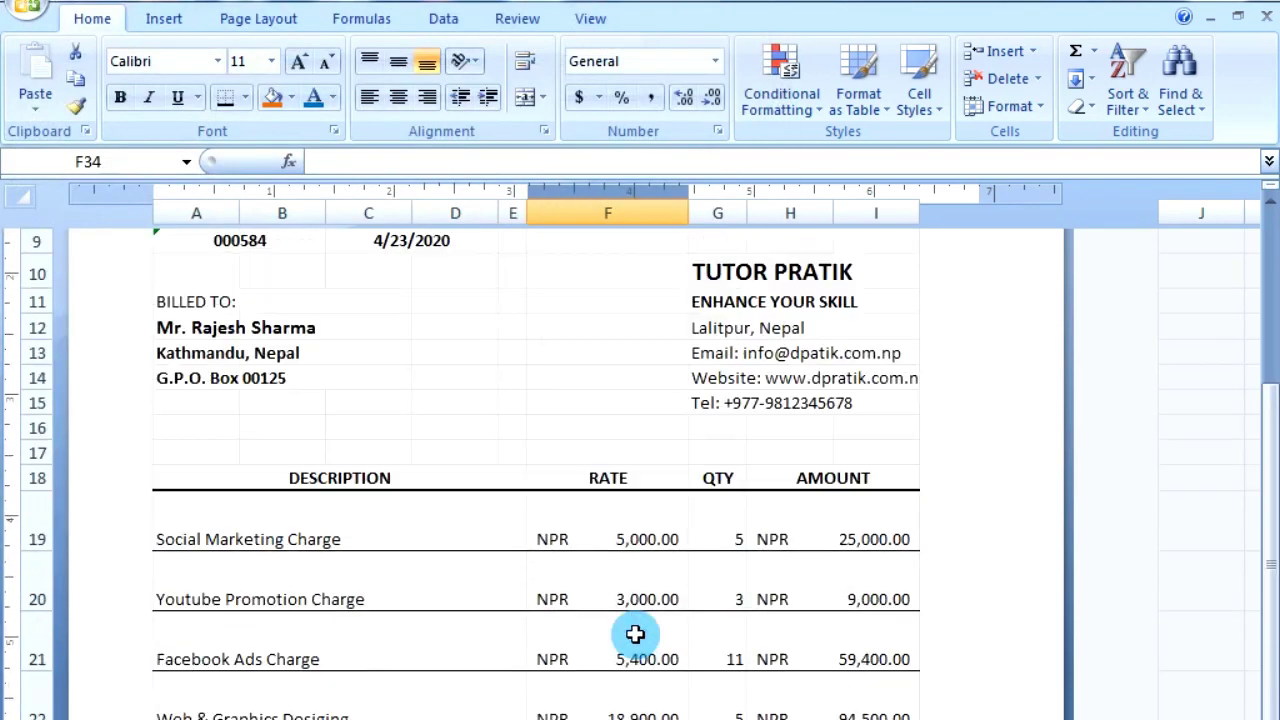
{"action": "scroll", "coordinate": [517, 614], "scroll_direction": "down", "scroll_amount": 5}
{"action": "scroll", "coordinate": [517, 614], "scroll_direction": "down", "scroll_amount": 2}
{"action": "left_click", "coordinate": [183, 420]}
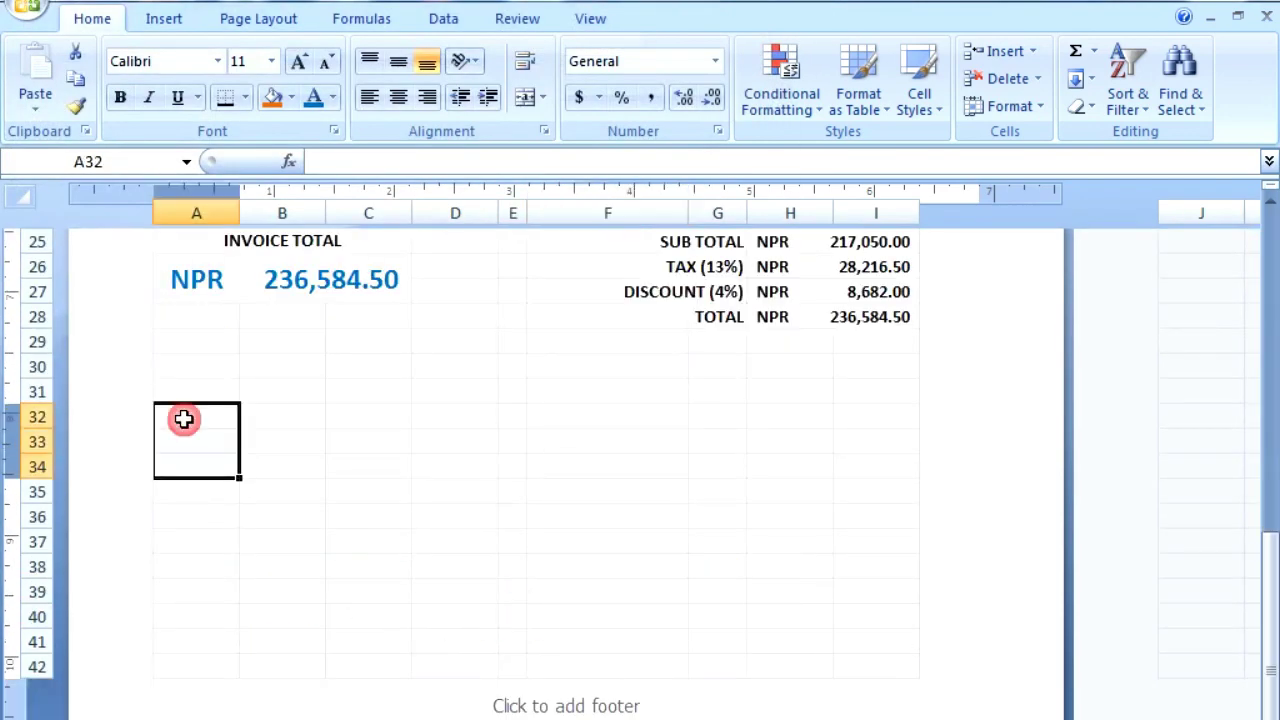
Type Terms: in A32 and the two numbered terms (no returns, exchange within 3 days) below it.
{"action": "type", "text": "Terms:"}
{"action": "key", "text": "Return"}
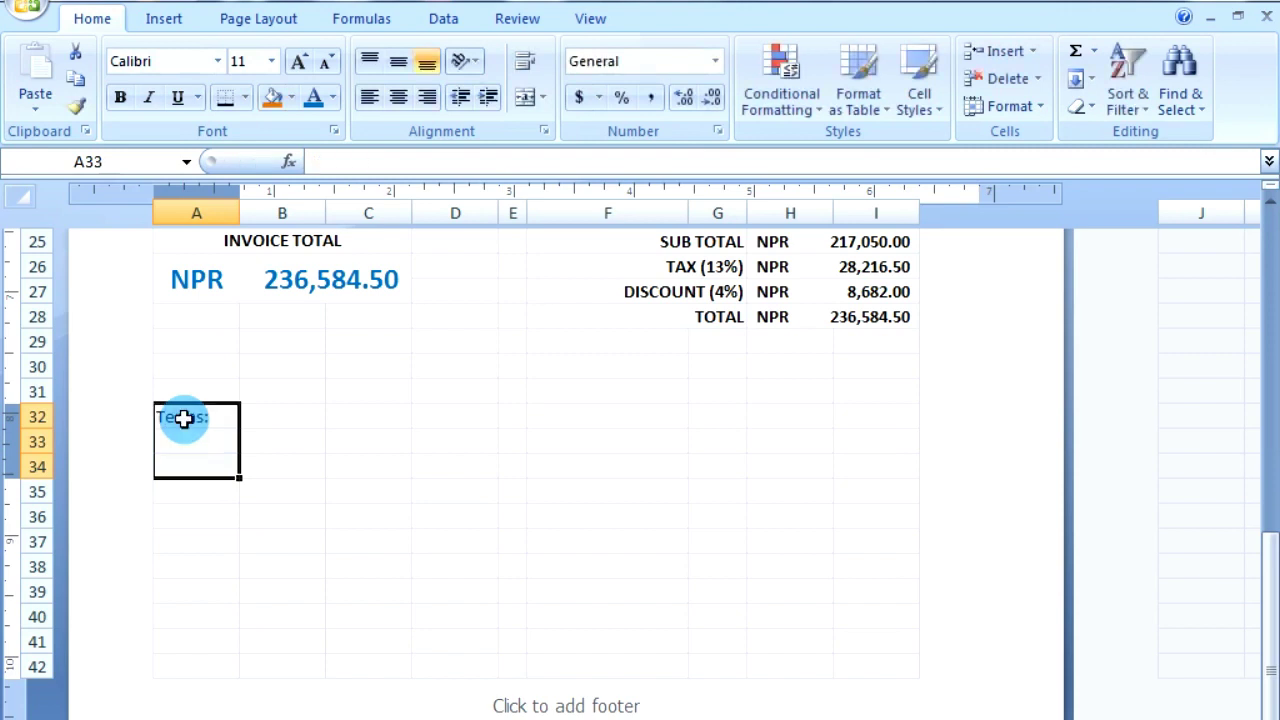
{"action": "left_click", "coordinate": [300, 591]}
{"action": "left_click", "coordinate": [193, 443]}
{"action": "type", "text": "1"}
{"action": "left_click", "coordinate": [193, 443]}
{"action": "type", "text": ". Sold goods are not"}
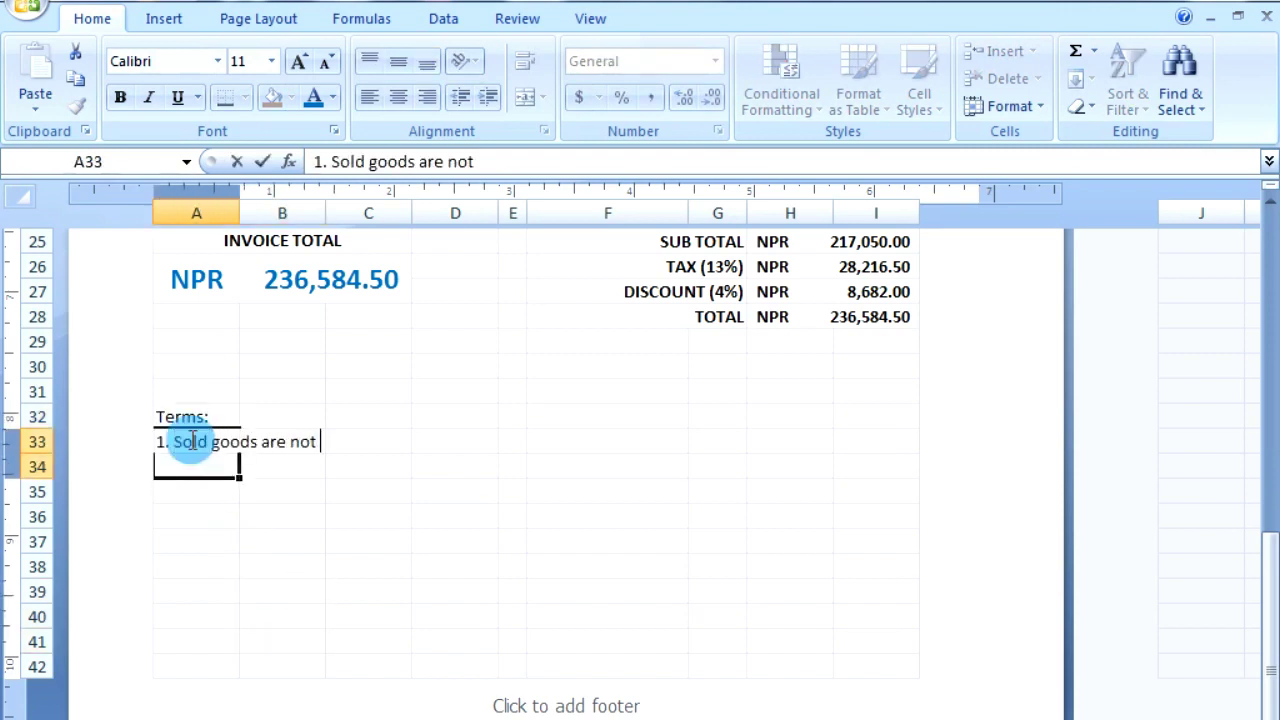
{"action": "type", "text": "e."}
{"action": "key", "text": "Return"}
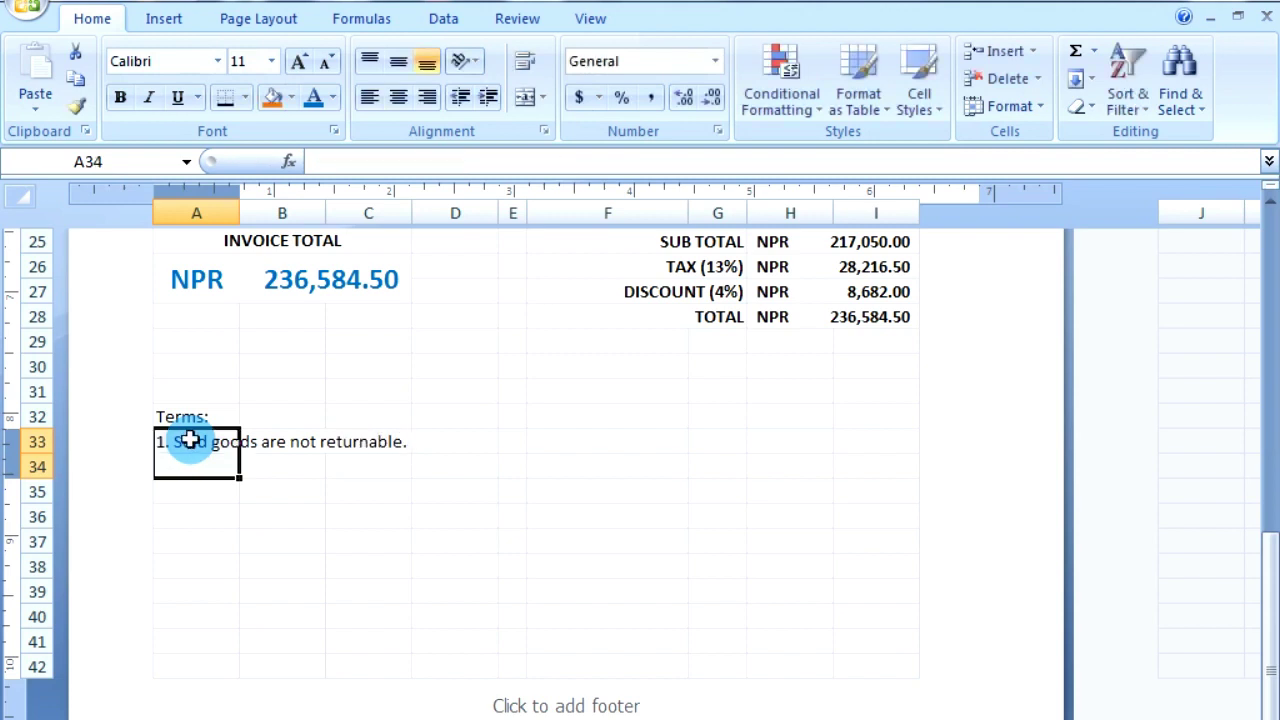
{"action": "left_click", "coordinate": [237, 500]}
{"action": "left_click", "coordinate": [189, 471]}
{"action": "type", "text": "2."}
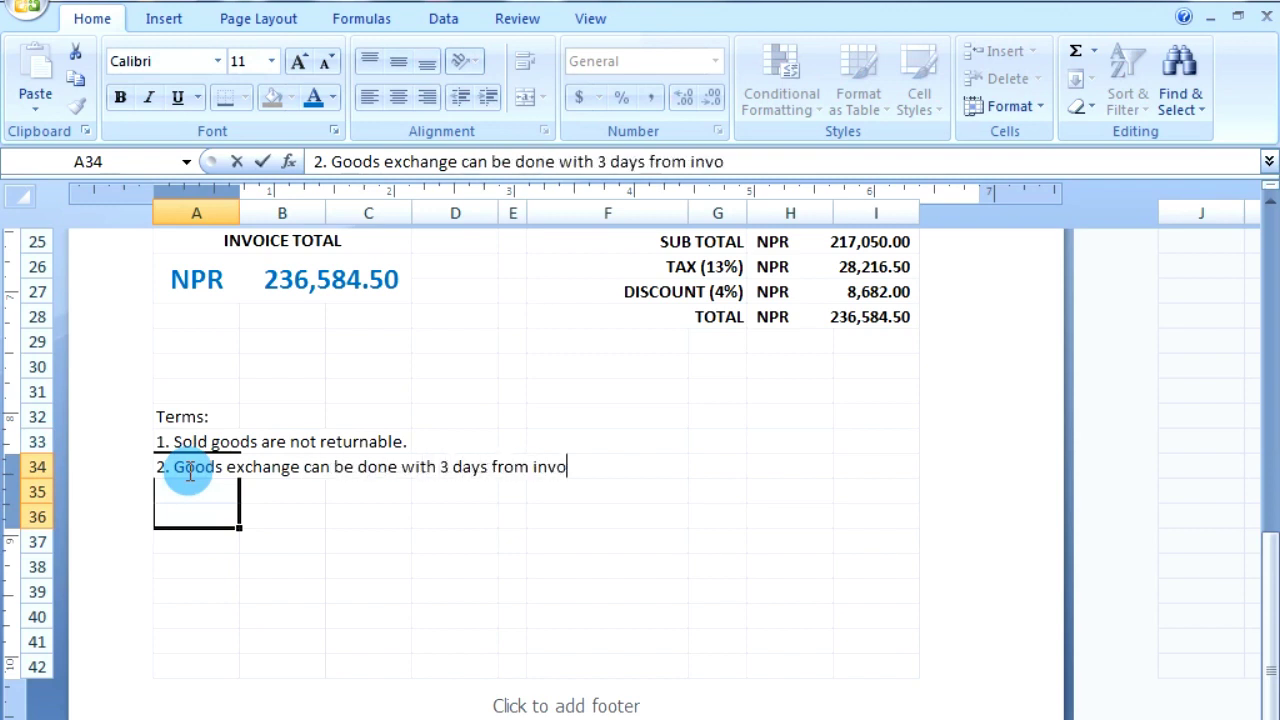
{"action": "type", "text": "."}
{"action": "key", "text": "Return"}
Make the Terms section bold and italicize the two term lines.
{"action": "left_click", "coordinate": [692, 590]}
{"action": "mouse_move", "coordinate": [177, 417]}
{"action": "left_mouse_down"}
{"action": "mouse_move", "coordinate": [180, 466]}
{"action": "mouse_move", "coordinate": [600, 491]}
{"action": "left_mouse_up"}
{"action": "key", "text": "ctrl+b"}
{"action": "left_click", "coordinate": [298, 522]}
{"action": "left_click", "coordinate": [148, 98]}
{"action": "left_click_drag", "start_coordinate": [282, 566], "coordinate": [285, 616]}
Put the current date, current time and page number in the left, centre and right footer sections.
{"action": "left_click", "coordinate": [543, 703]}
{"action": "left_click", "coordinate": [273, 700]}
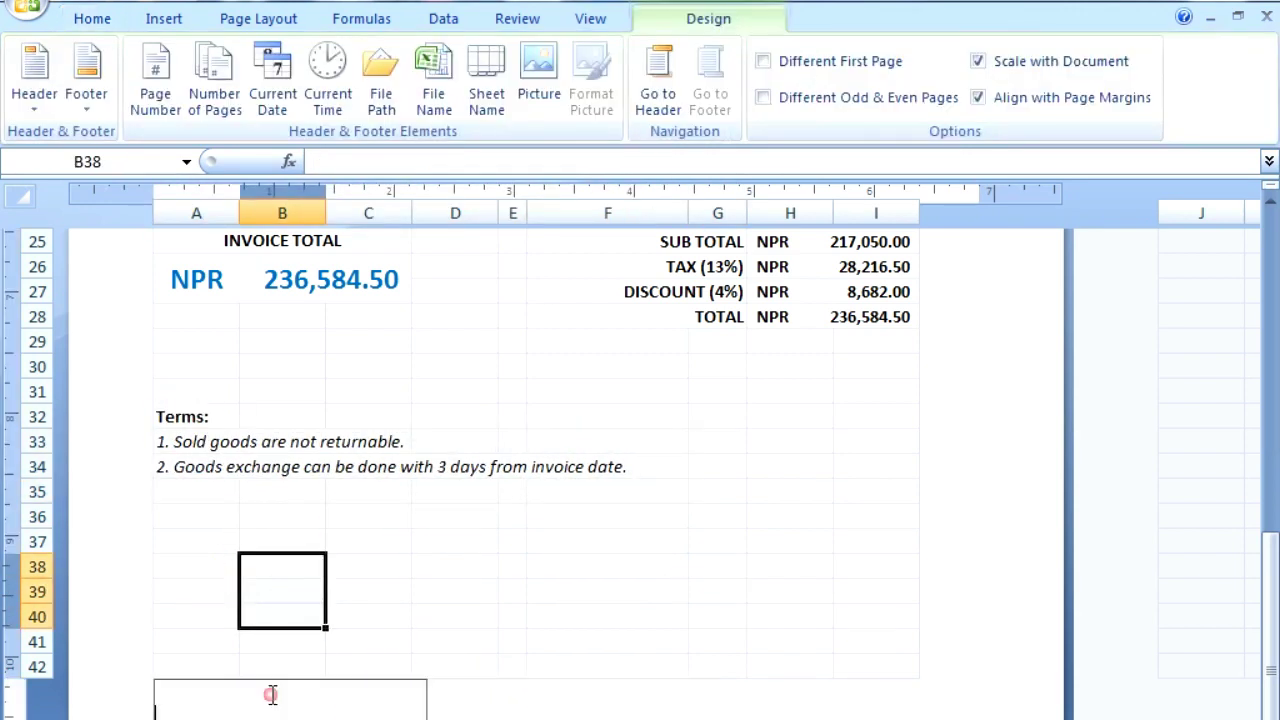
{"action": "left_click", "coordinate": [272, 100]}
{"action": "key", "text": "Tab"}
{"action": "left_click", "coordinate": [327, 100]}
{"action": "left_click", "coordinate": [851, 705]}
{"action": "left_click", "coordinate": [155, 100]}
{"action": "left_click", "coordinate": [740, 491]}
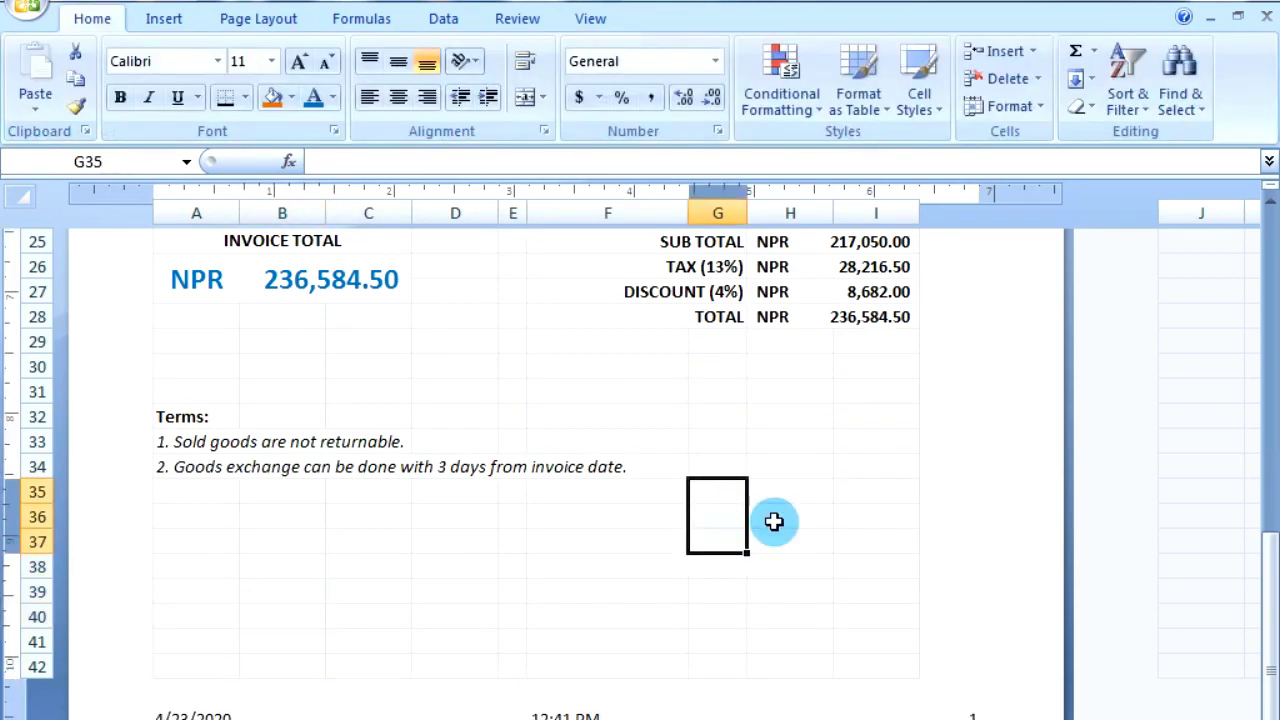
Show the invoice in Print Preview and zoom in on the page.
{"action": "scroll", "coordinate": [770, 521], "scroll_direction": "up", "scroll_amount": 8}
{"action": "left_click", "coordinate": [25, 8]}
{"action": "mouse_move", "coordinate": [100, 270]}
{"action": "left_click", "coordinate": [273, 227]}
{"action": "left_click", "coordinate": [545, 395]}
{"action": "scroll", "coordinate": [540, 392], "scroll_direction": "down", "scroll_amount": 5}
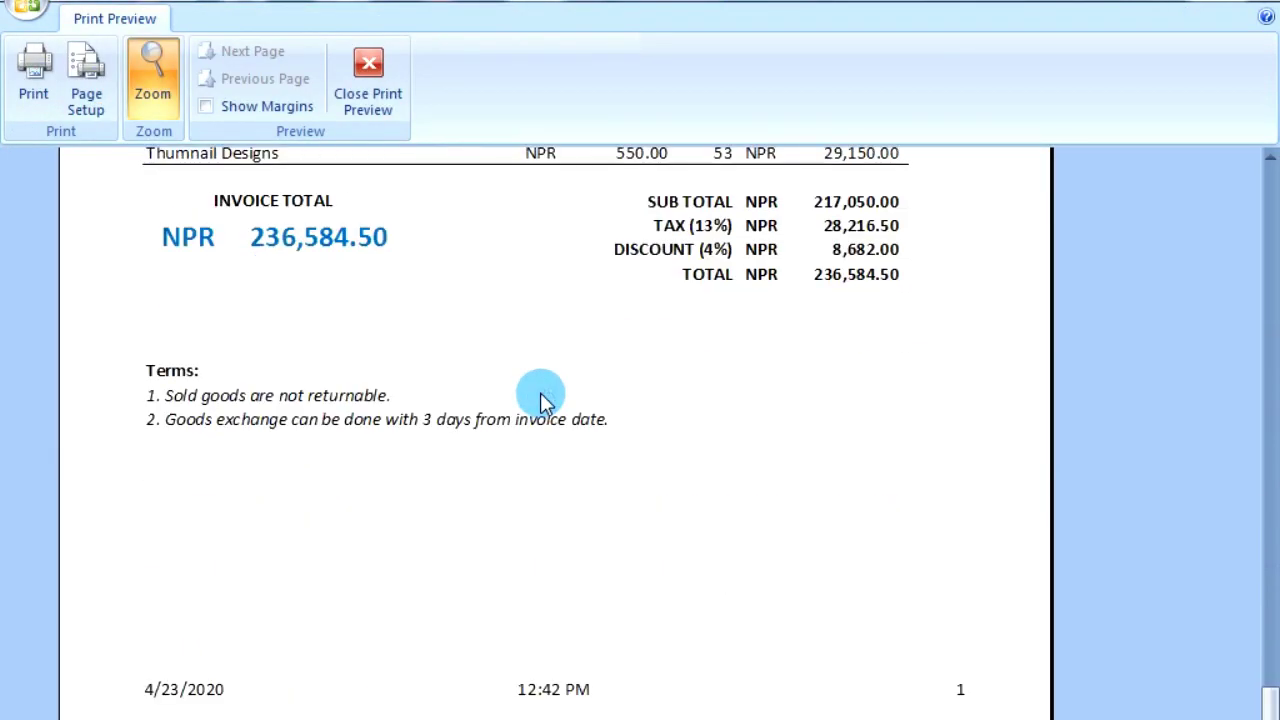
Review the previewed invoice's totals, italic terms and date/time/page footer, then close Print Preview.
{"action": "scroll", "coordinate": [540, 392], "scroll_direction": "up", "scroll_amount": 3}
{"action": "scroll", "coordinate": [655, 400], "scroll_direction": "up", "scroll_amount": 3}
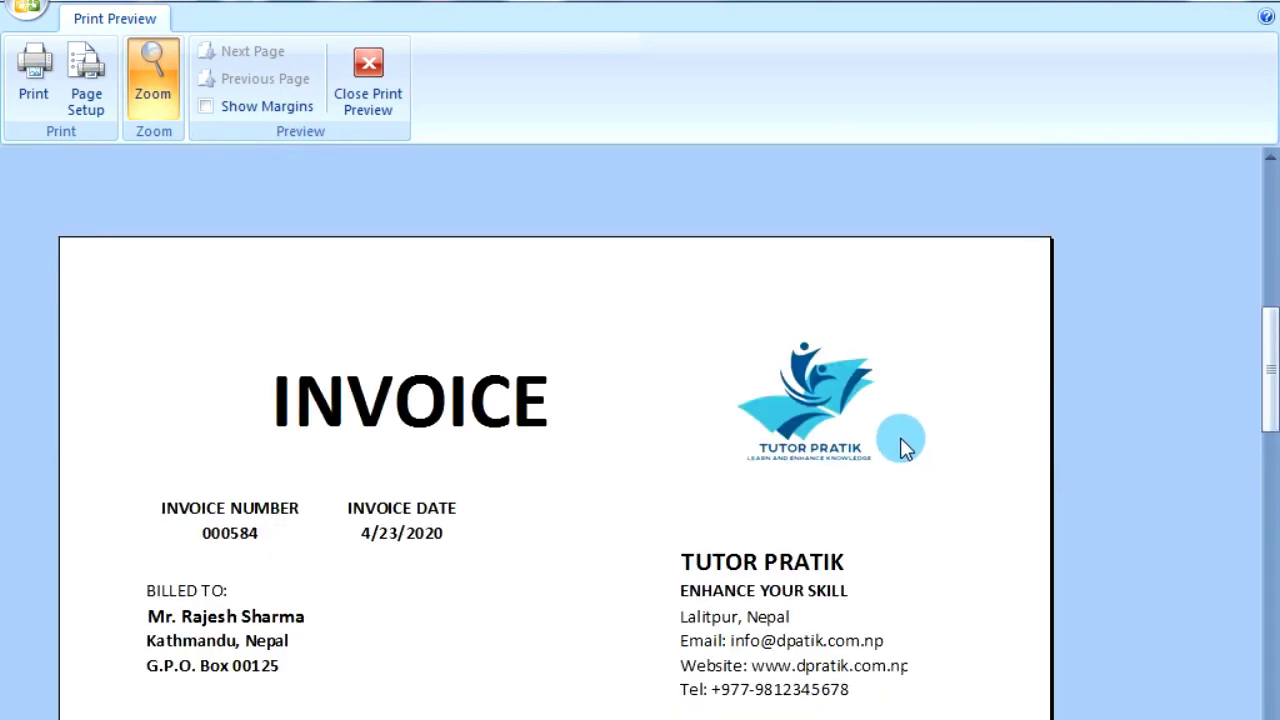
{"action": "scroll", "coordinate": [838, 460], "scroll_direction": "down", "scroll_amount": 1}
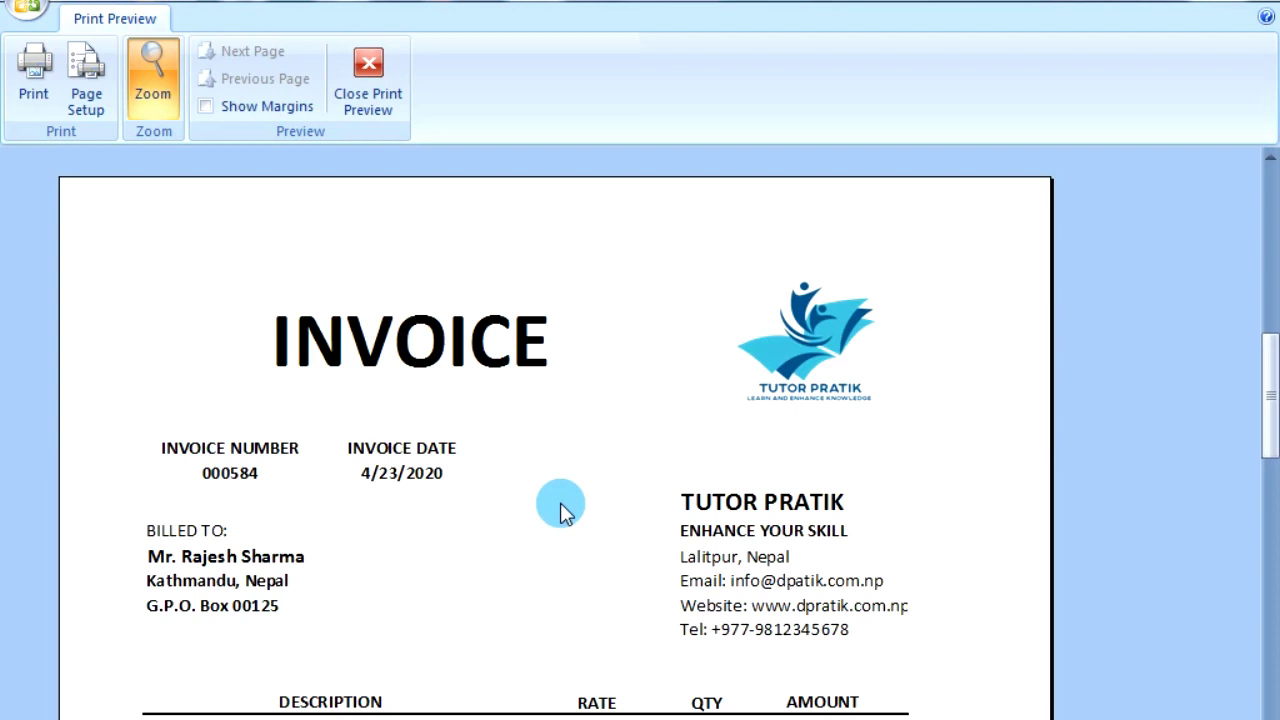
{"action": "scroll", "coordinate": [561, 510], "scroll_direction": "down", "scroll_amount": 1}
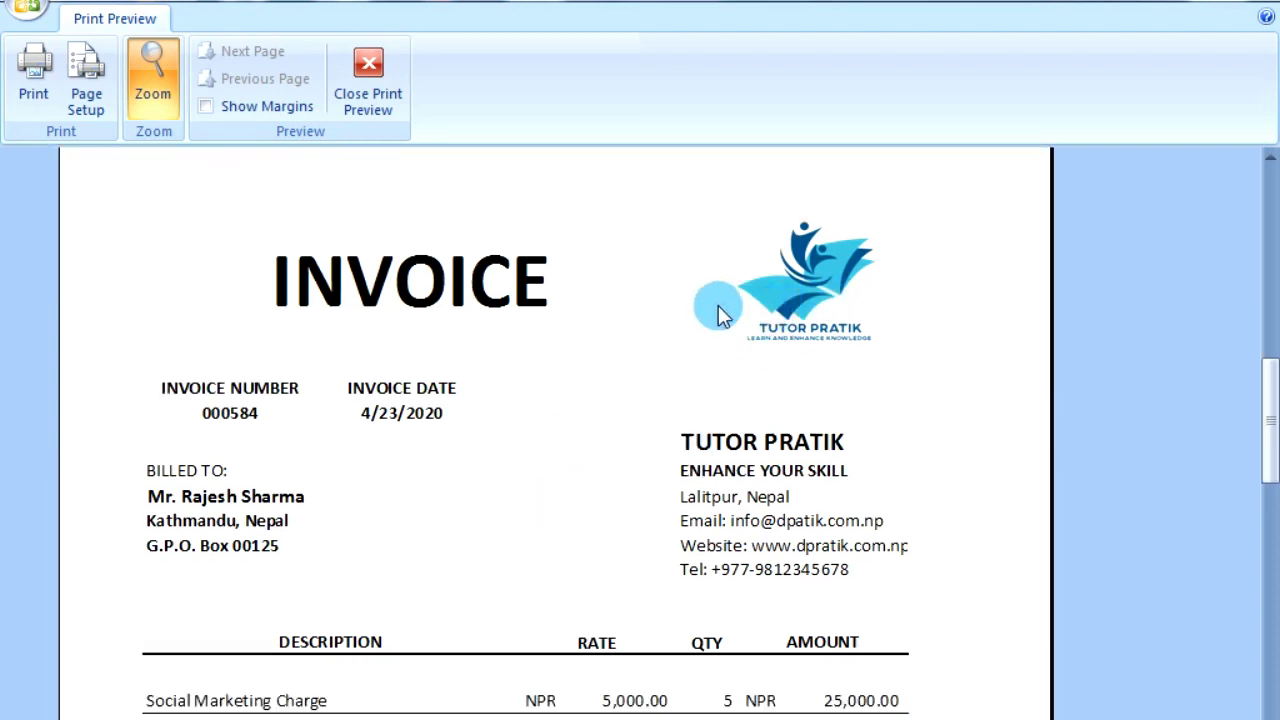
{"action": "scroll", "coordinate": [718, 306], "scroll_direction": "down", "scroll_amount": 1}
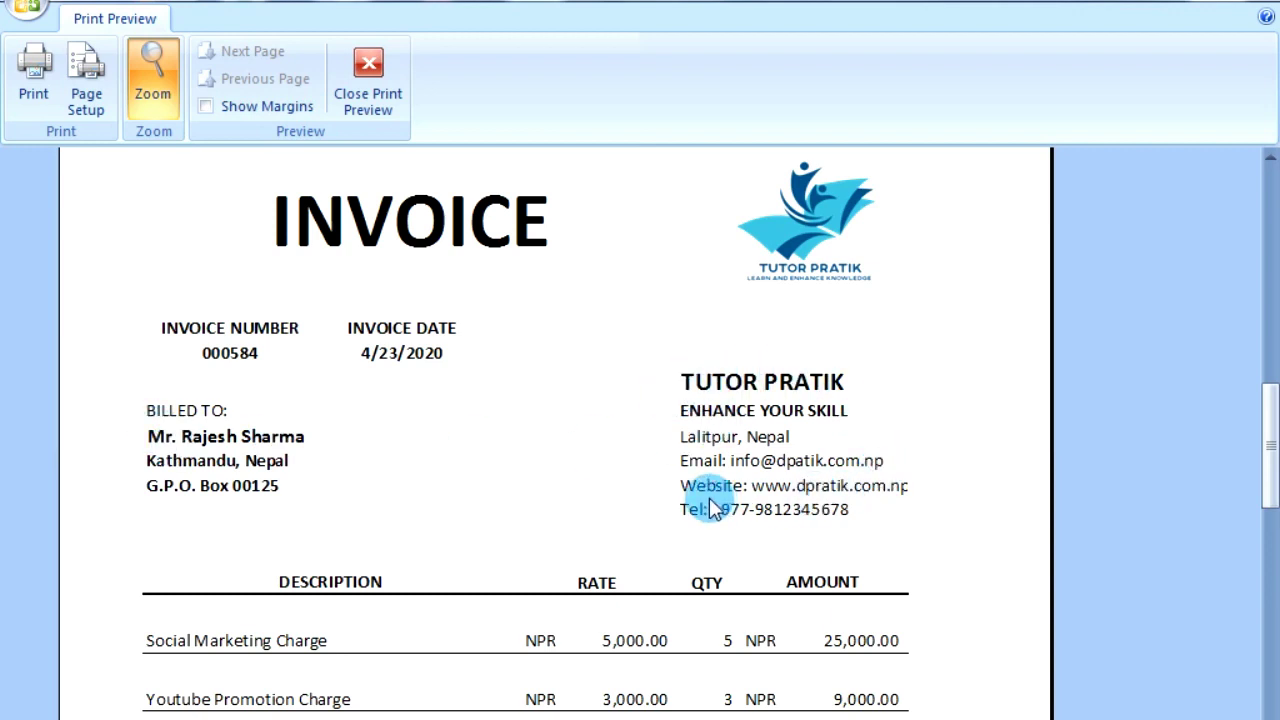
{"action": "scroll", "coordinate": [605, 466], "scroll_direction": "down", "scroll_amount": 3}
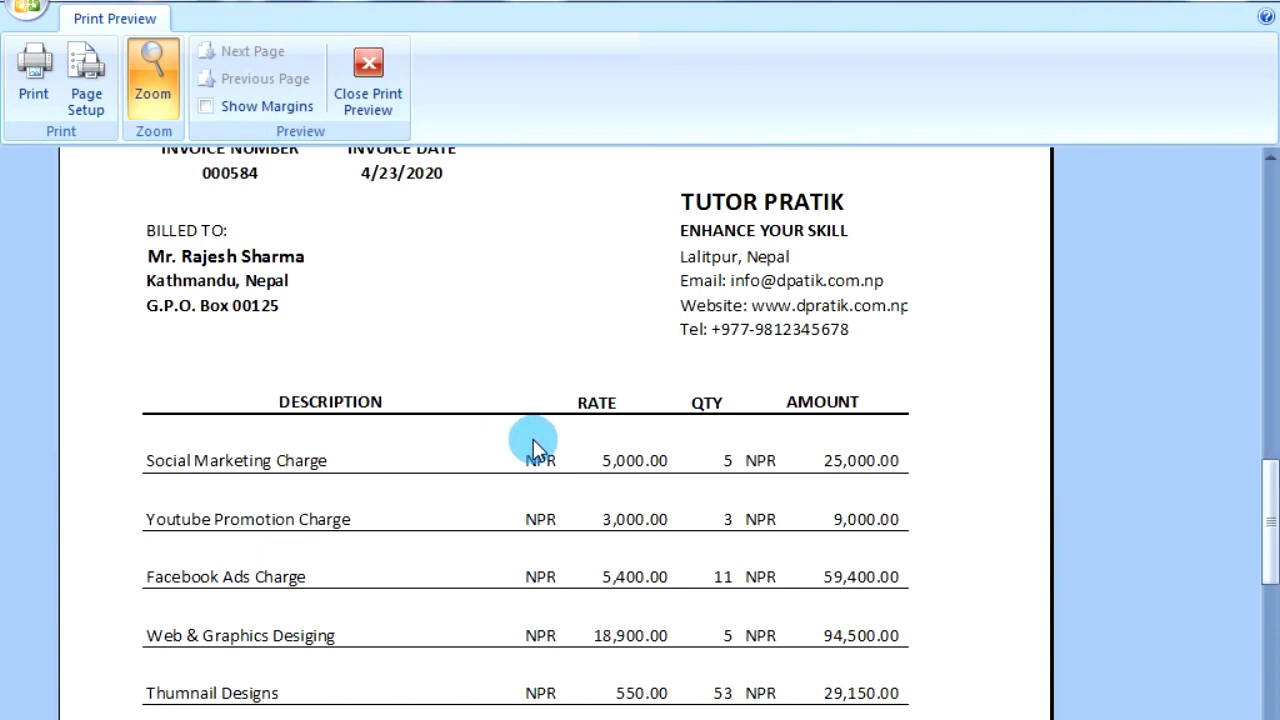
{"action": "scroll", "coordinate": [785, 447], "scroll_direction": "down", "scroll_amount": 2}
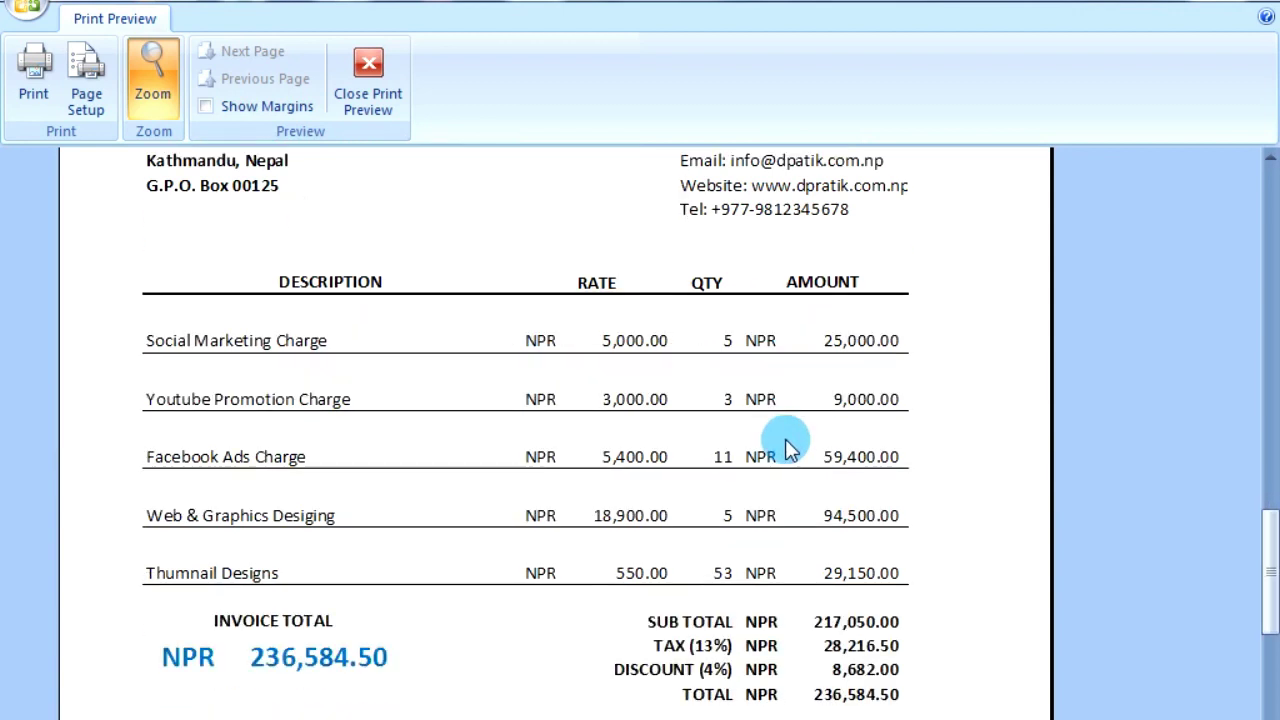
{"action": "scroll", "coordinate": [785, 441], "scroll_direction": "down", "scroll_amount": 1}
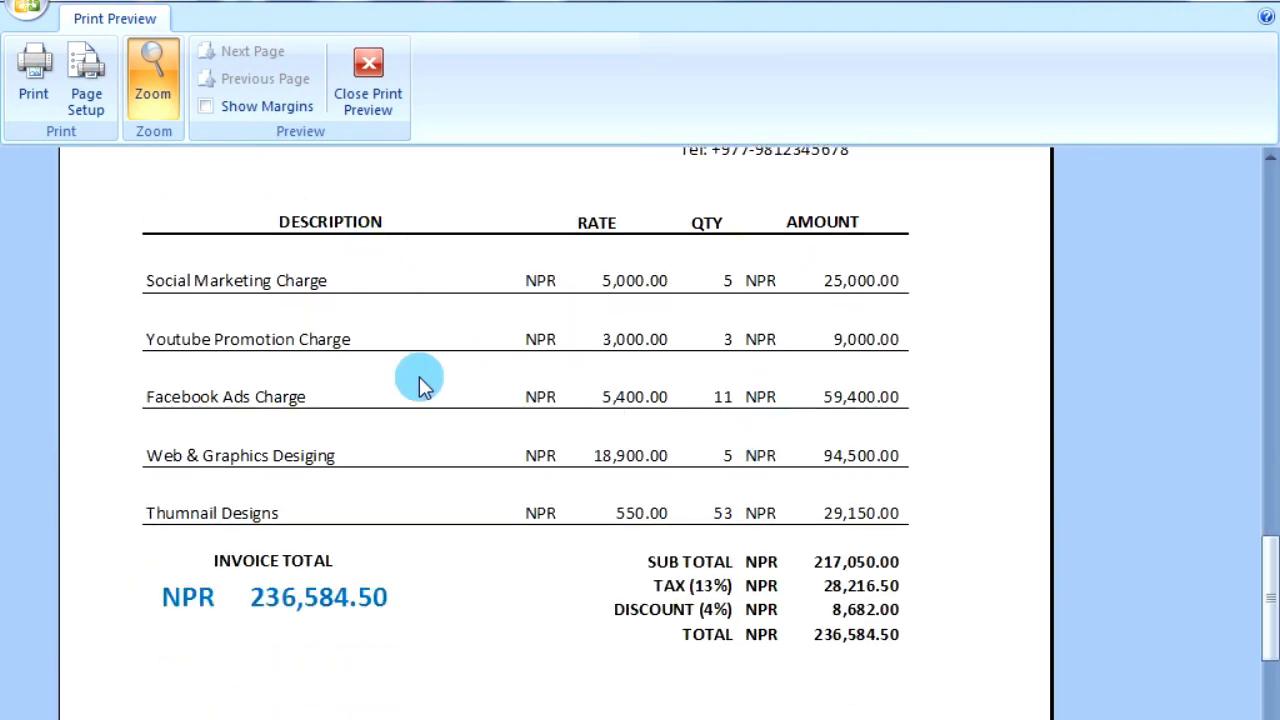
{"action": "scroll", "coordinate": [652, 440], "scroll_direction": "down", "scroll_amount": 1}
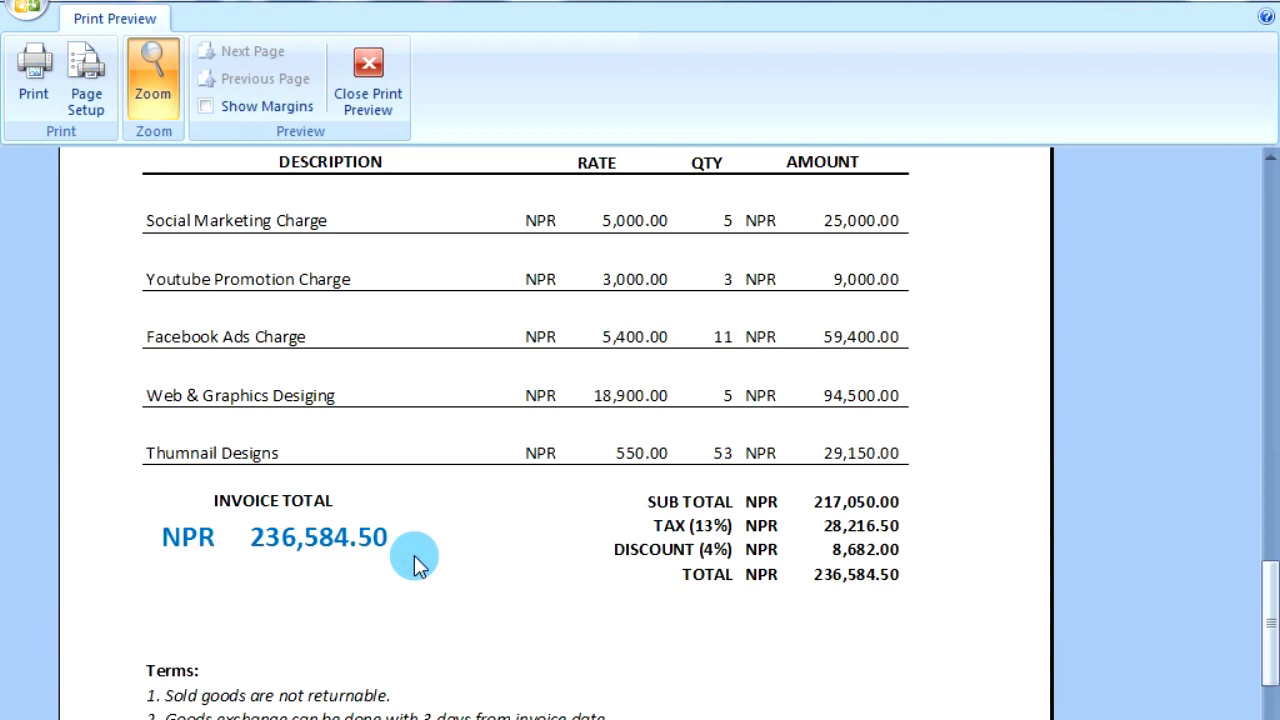
{"action": "scroll", "coordinate": [414, 555], "scroll_direction": "down", "scroll_amount": 2}
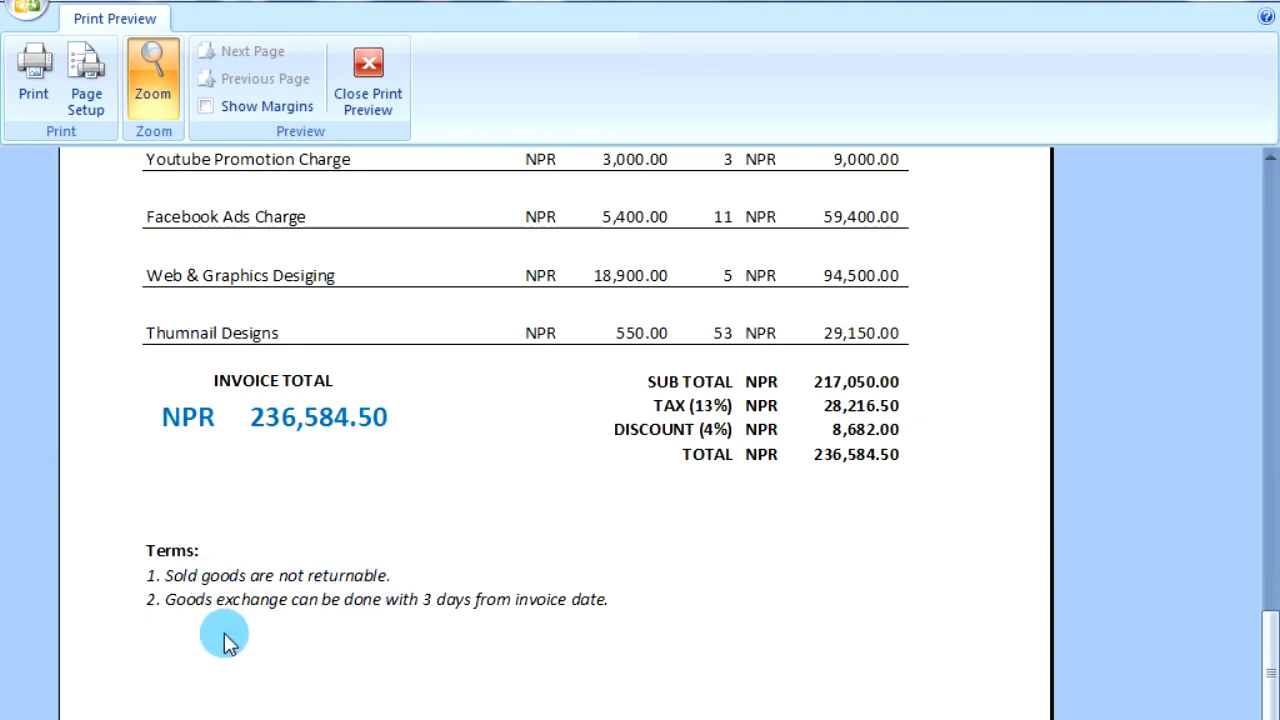
{"action": "scroll", "coordinate": [222, 614], "scroll_direction": "down", "scroll_amount": 1}
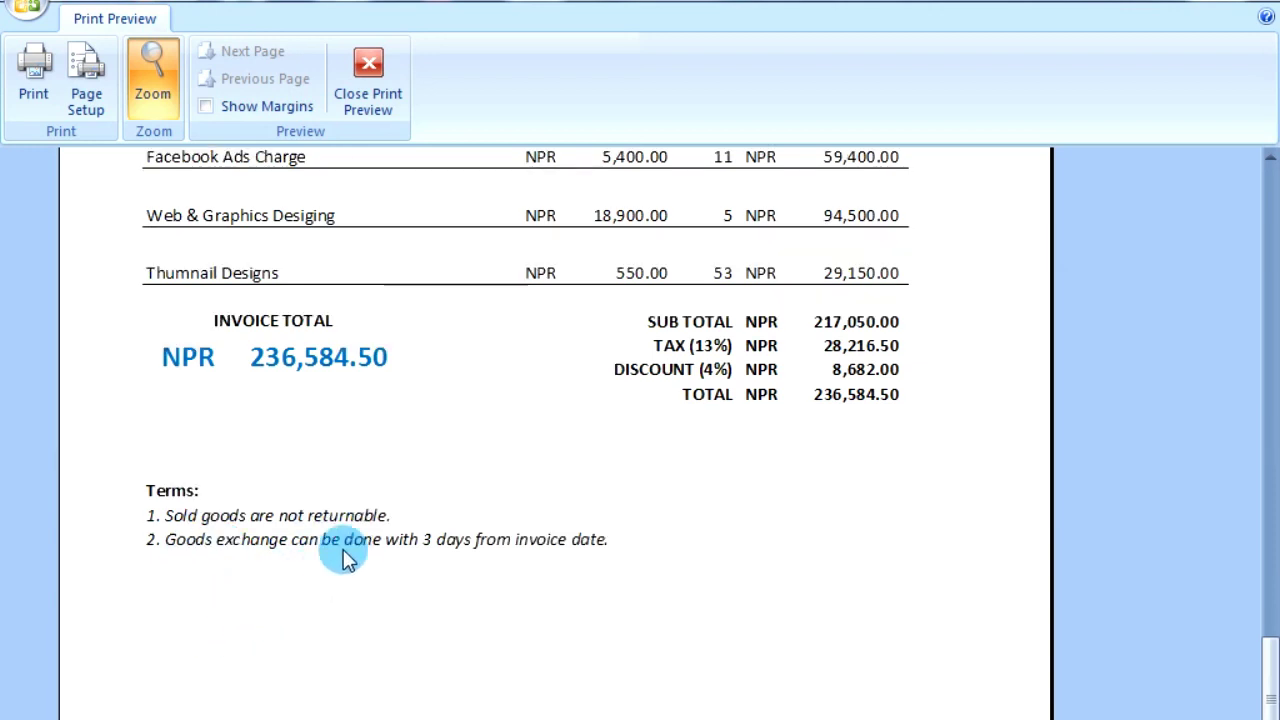
{"action": "scroll", "coordinate": [470, 520], "scroll_direction": "up", "scroll_amount": 4}
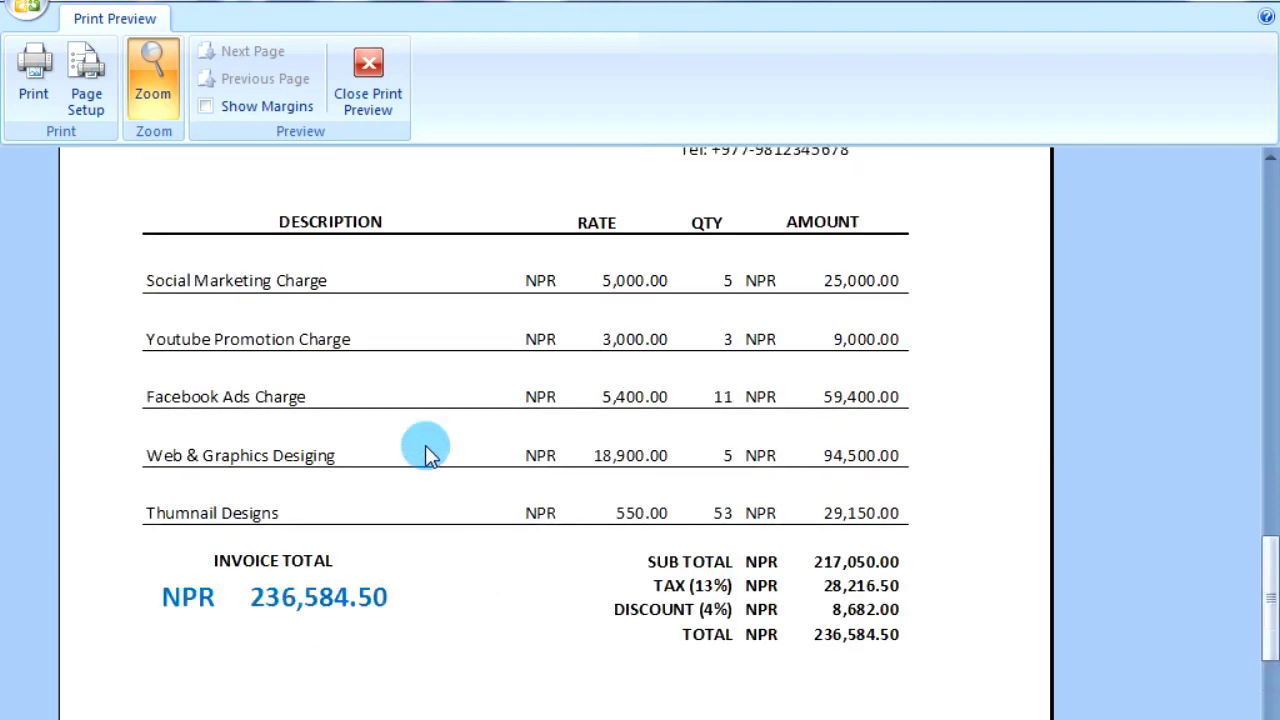
{"action": "scroll", "coordinate": [364, 300], "scroll_direction": "up", "scroll_amount": 4}
{"action": "scroll", "coordinate": [423, 494], "scroll_direction": "down", "scroll_amount": 3}
{"action": "scroll", "coordinate": [420, 500], "scroll_direction": "down", "scroll_amount": 6}
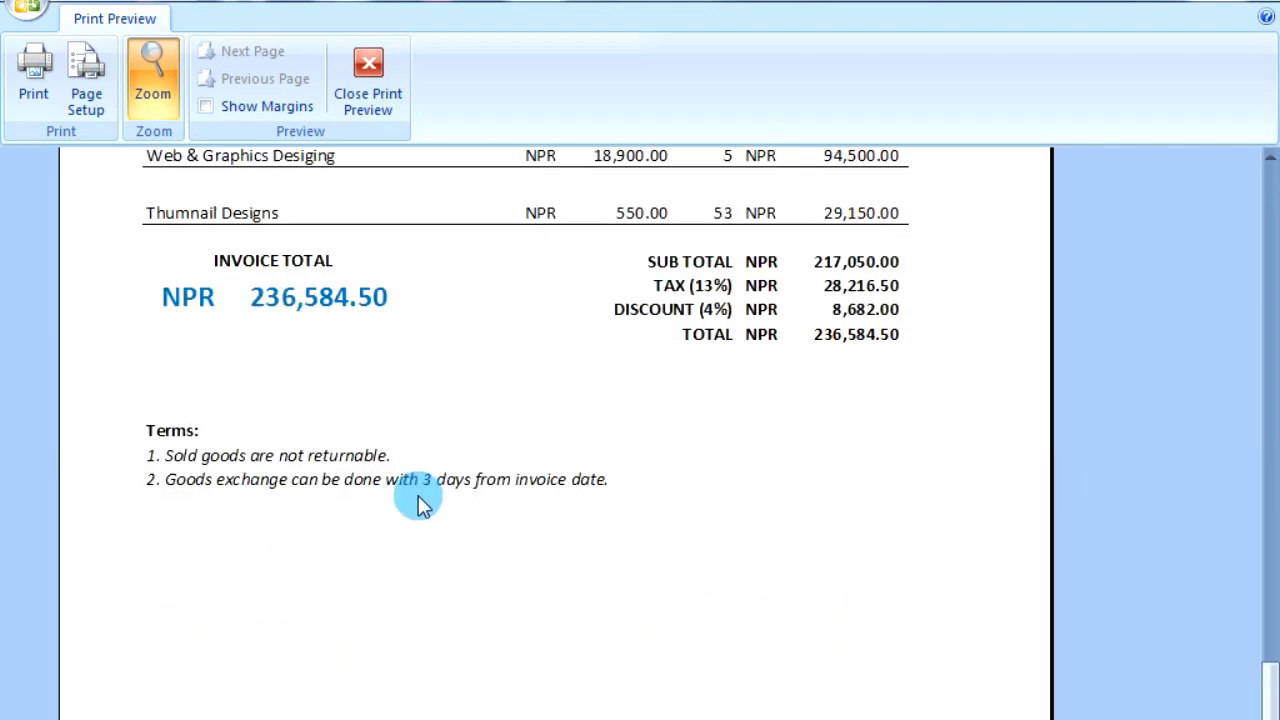
{"action": "scroll", "coordinate": [486, 500], "scroll_direction": "down", "scroll_amount": 1}
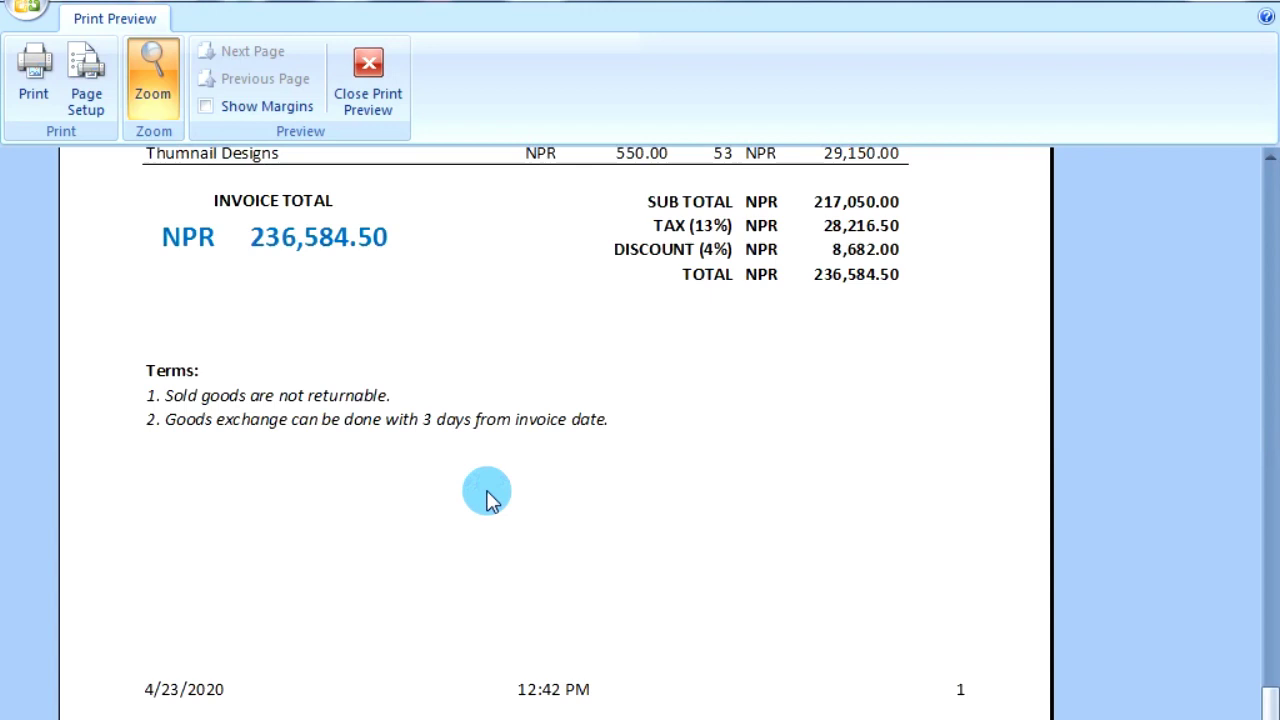
{"action": "scroll", "coordinate": [486, 500], "scroll_direction": "down", "scroll_amount": 1}
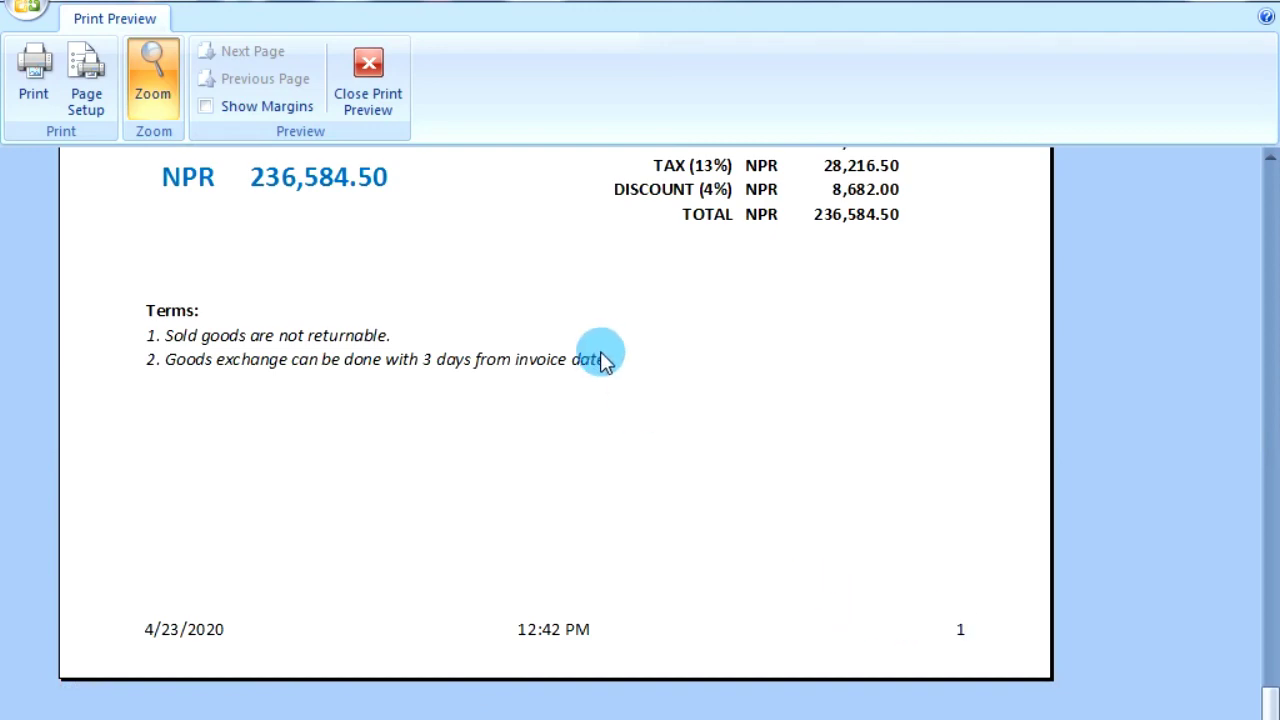
{"action": "scroll", "coordinate": [620, 400], "scroll_direction": "up", "scroll_amount": 8}
{"action": "scroll", "coordinate": [660, 480], "scroll_direction": "down", "scroll_amount": 4}
{"action": "scroll", "coordinate": [669, 520], "scroll_direction": "down", "scroll_amount": 4}
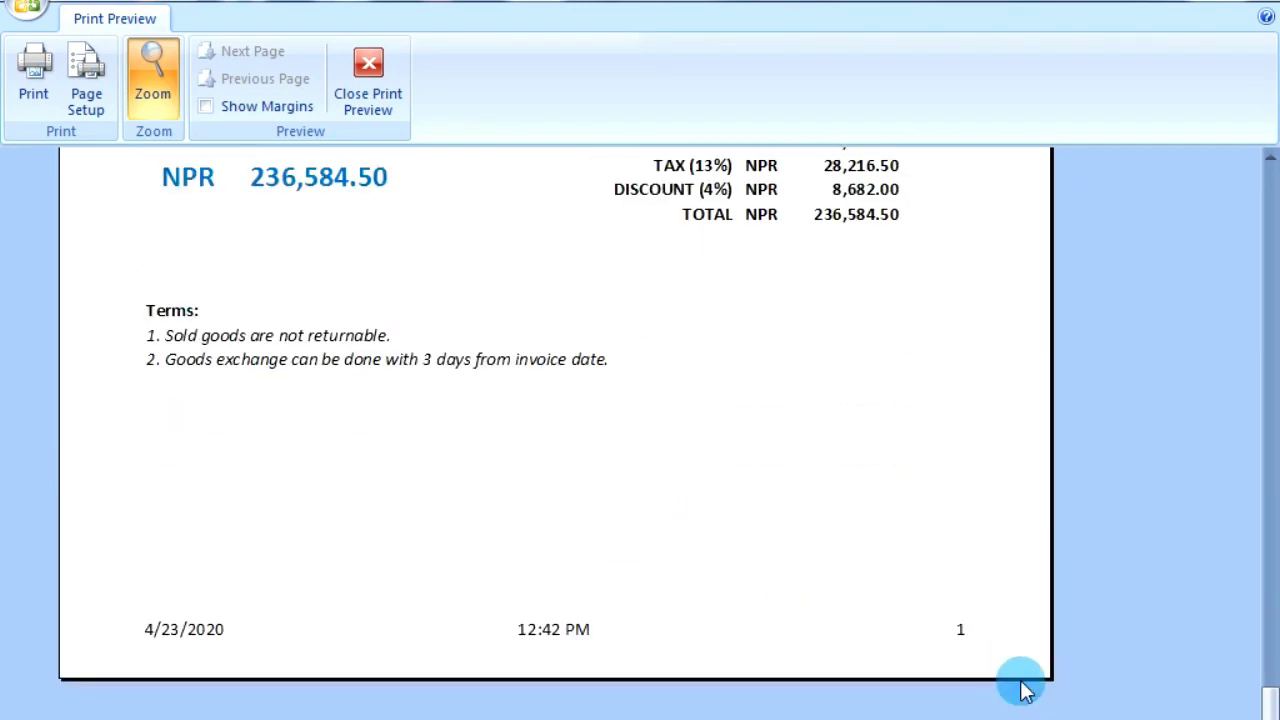
{"action": "scroll", "coordinate": [663, 495], "scroll_direction": "up", "scroll_amount": 5}
{"action": "scroll", "coordinate": [735, 490], "scroll_direction": "up", "scroll_amount": 10}
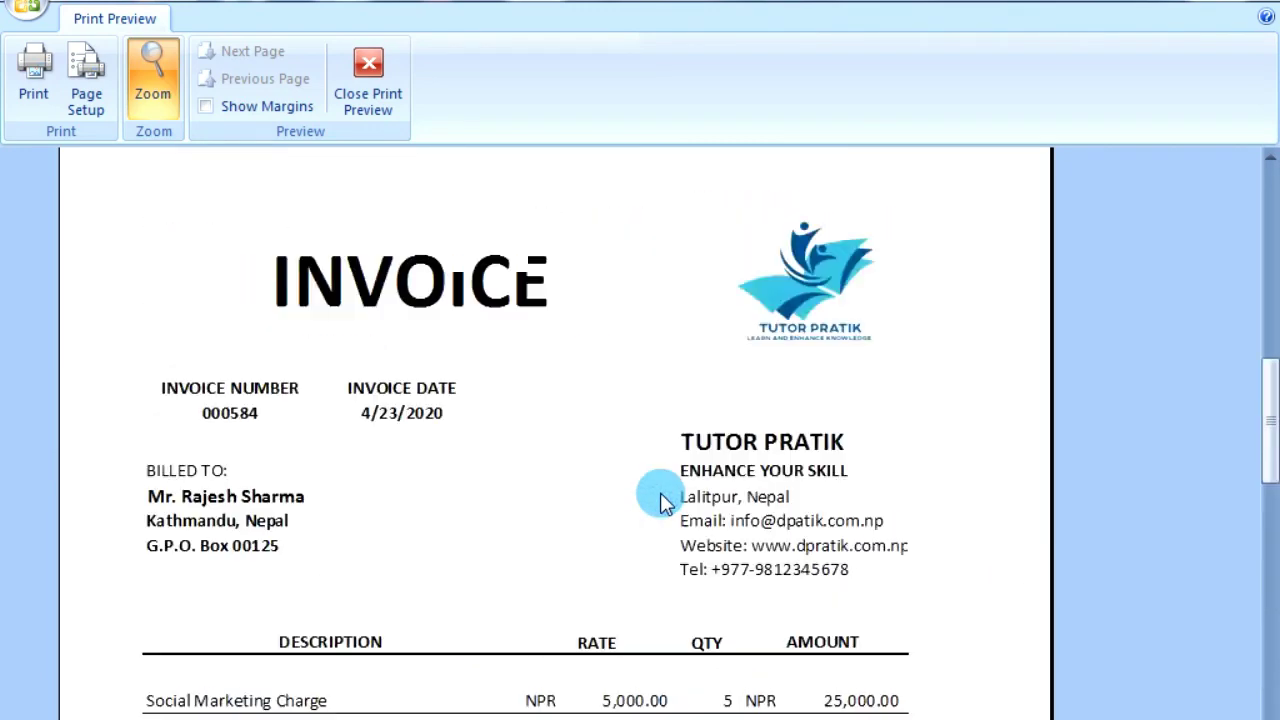
{"action": "left_click", "coordinate": [371, 70]}
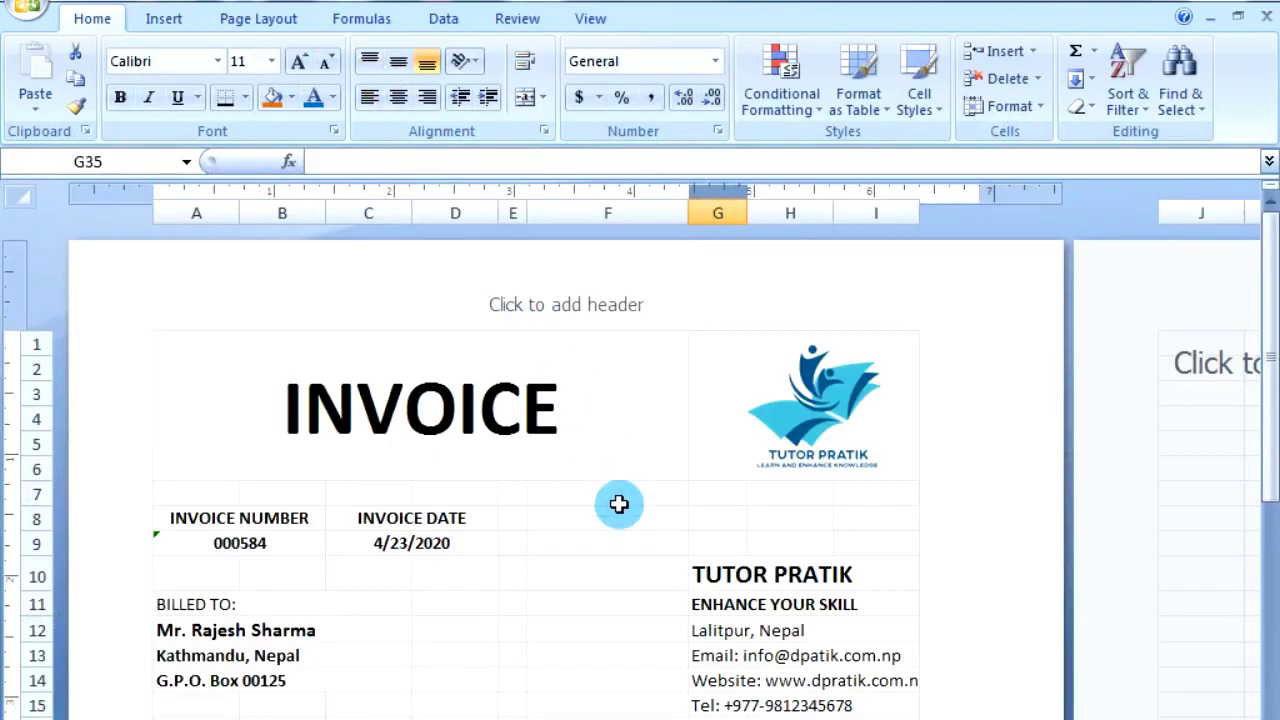
{"action": "scroll", "coordinate": [603, 520], "scroll_direction": "down", "scroll_amount": 2}
{"action": "scroll", "coordinate": [600, 525], "scroll_direction": "down", "scroll_amount": 2}
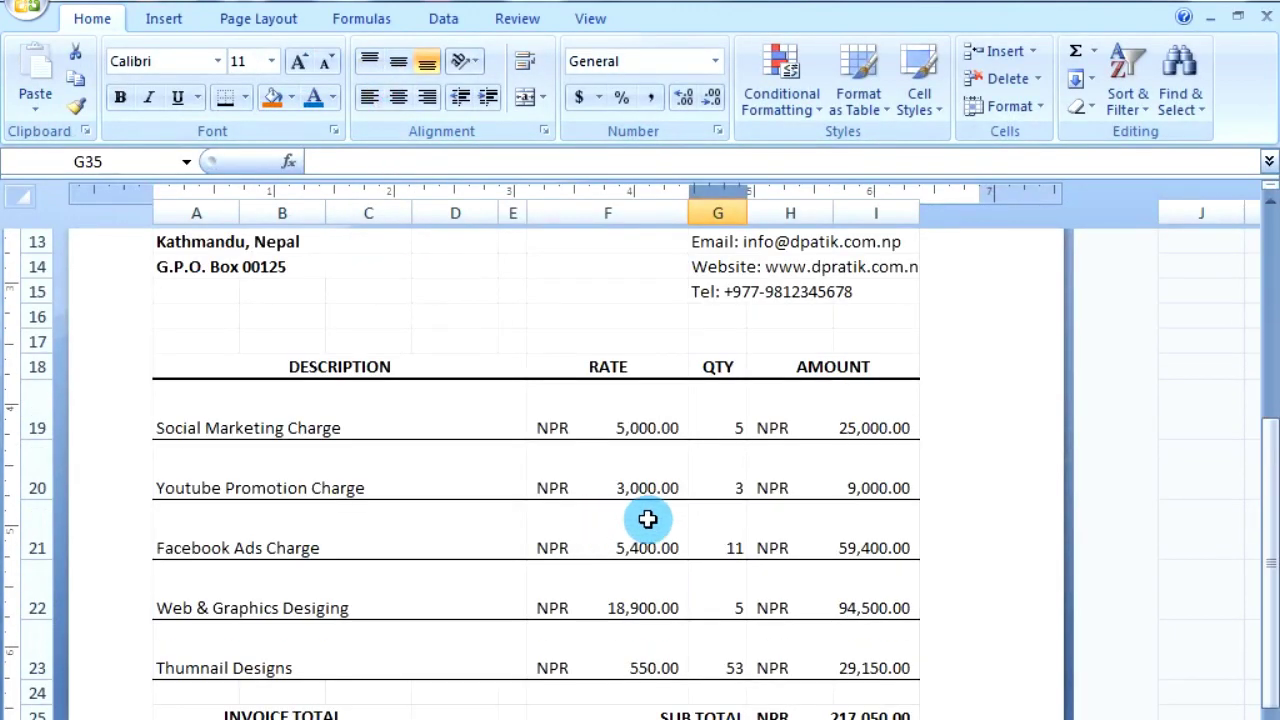
{"action": "left_click", "coordinate": [866, 421]}
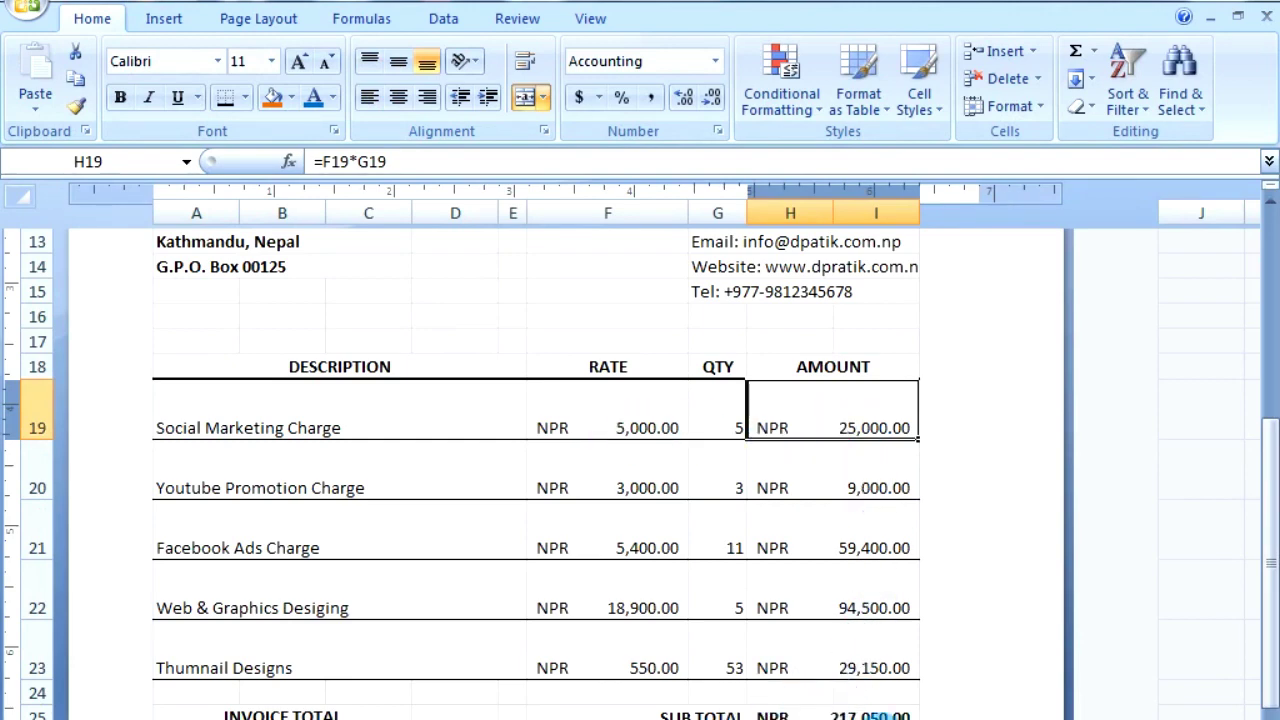
{"action": "left_click", "coordinate": [882, 716]}
{"action": "scroll", "coordinate": [870, 680], "scroll_direction": "down", "scroll_amount": 2}
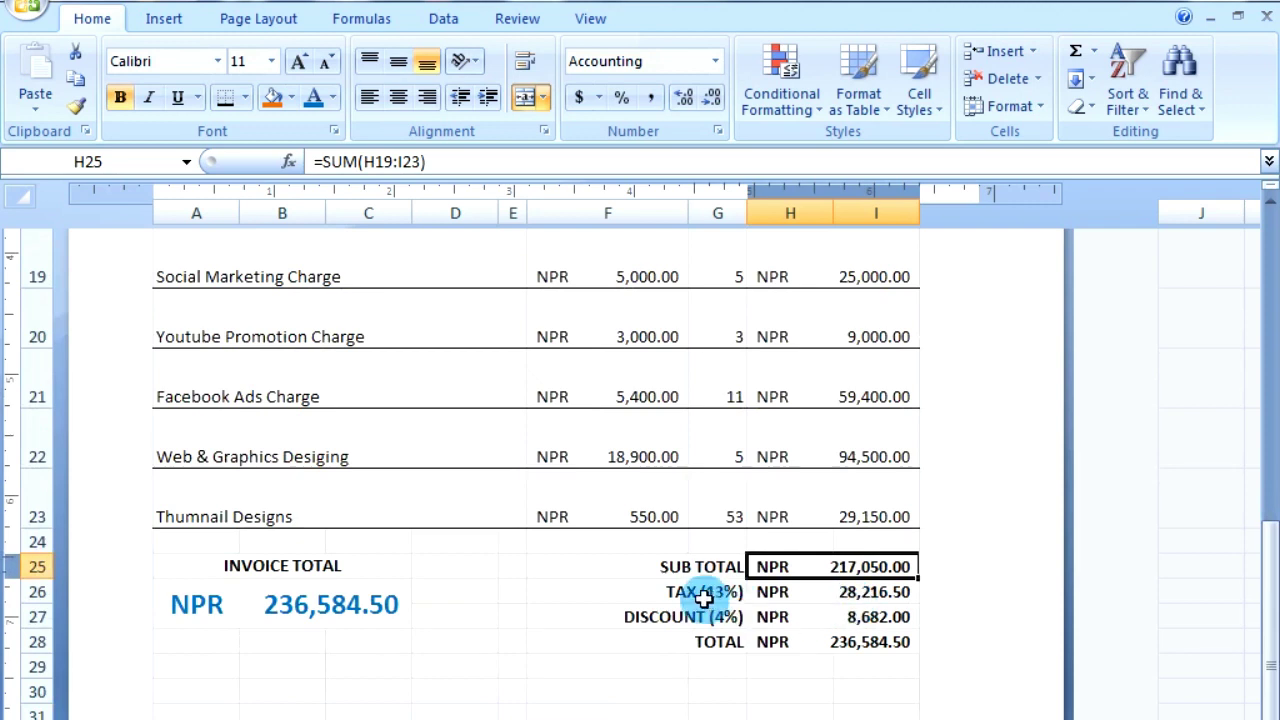
{"action": "left_click", "coordinate": [884, 592]}
{"action": "left_click", "coordinate": [878, 566]}
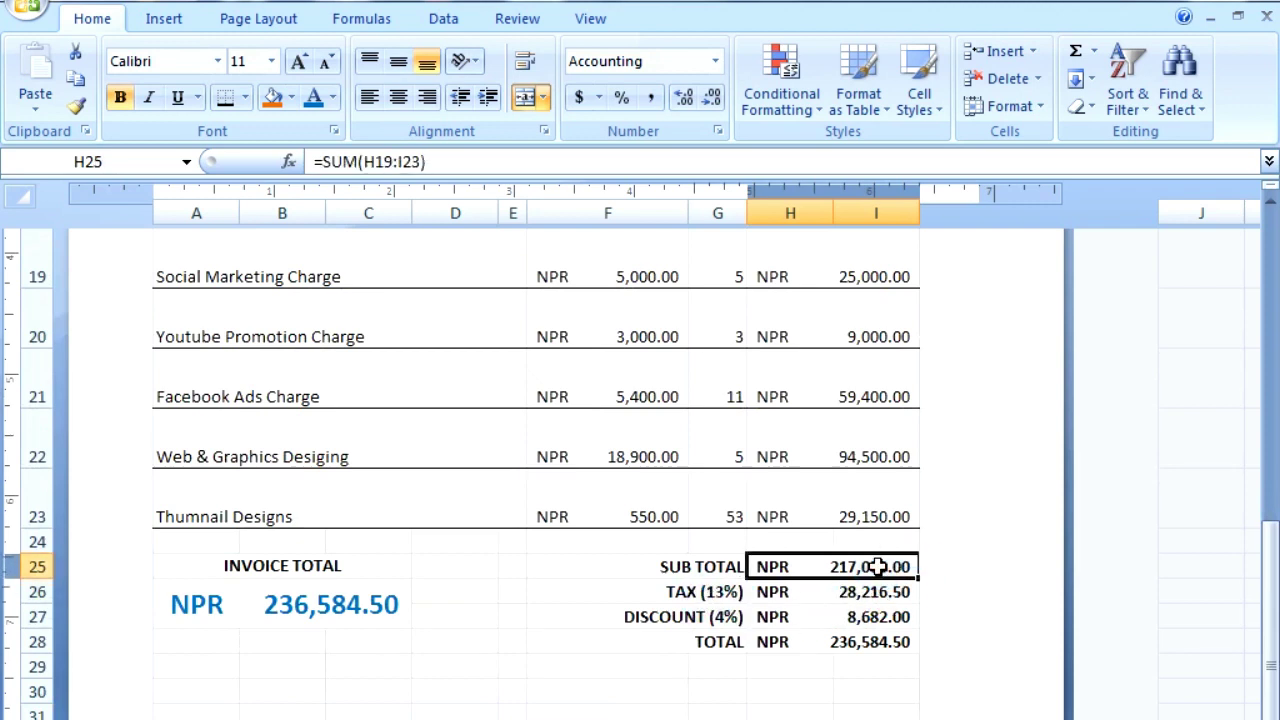
{"action": "left_click", "coordinate": [880, 617]}
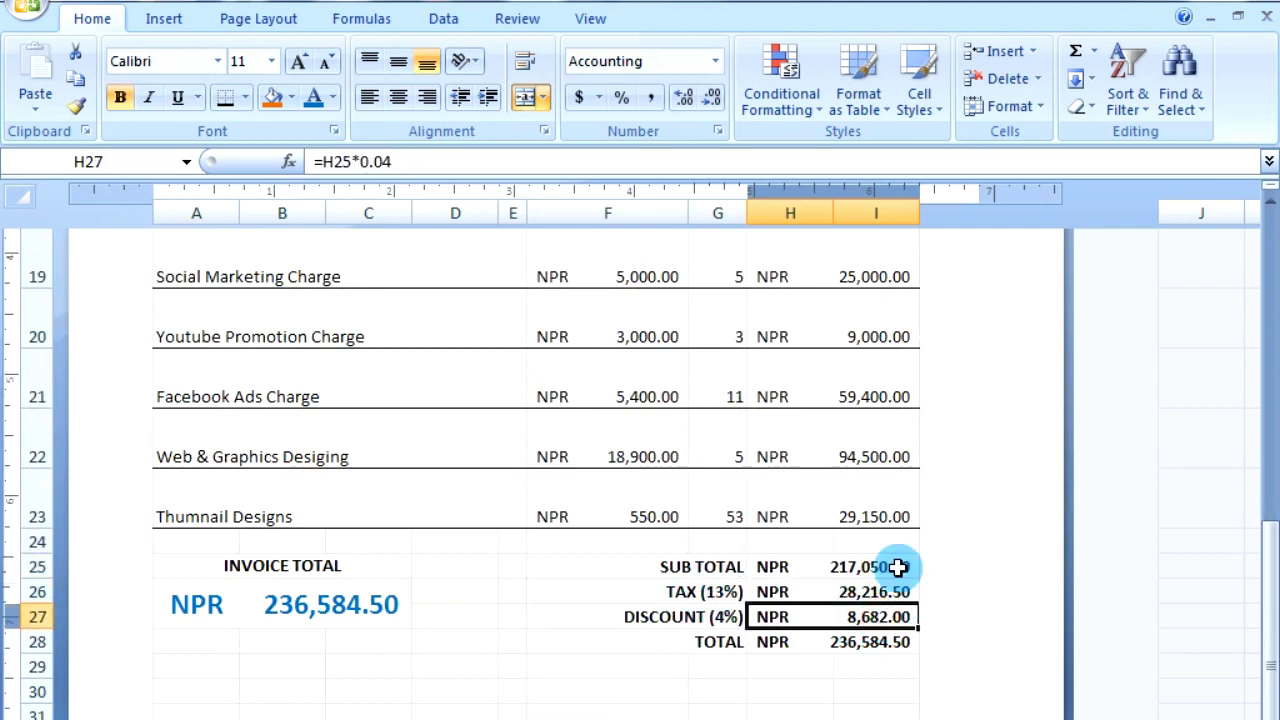
{"action": "left_click", "coordinate": [877, 643]}
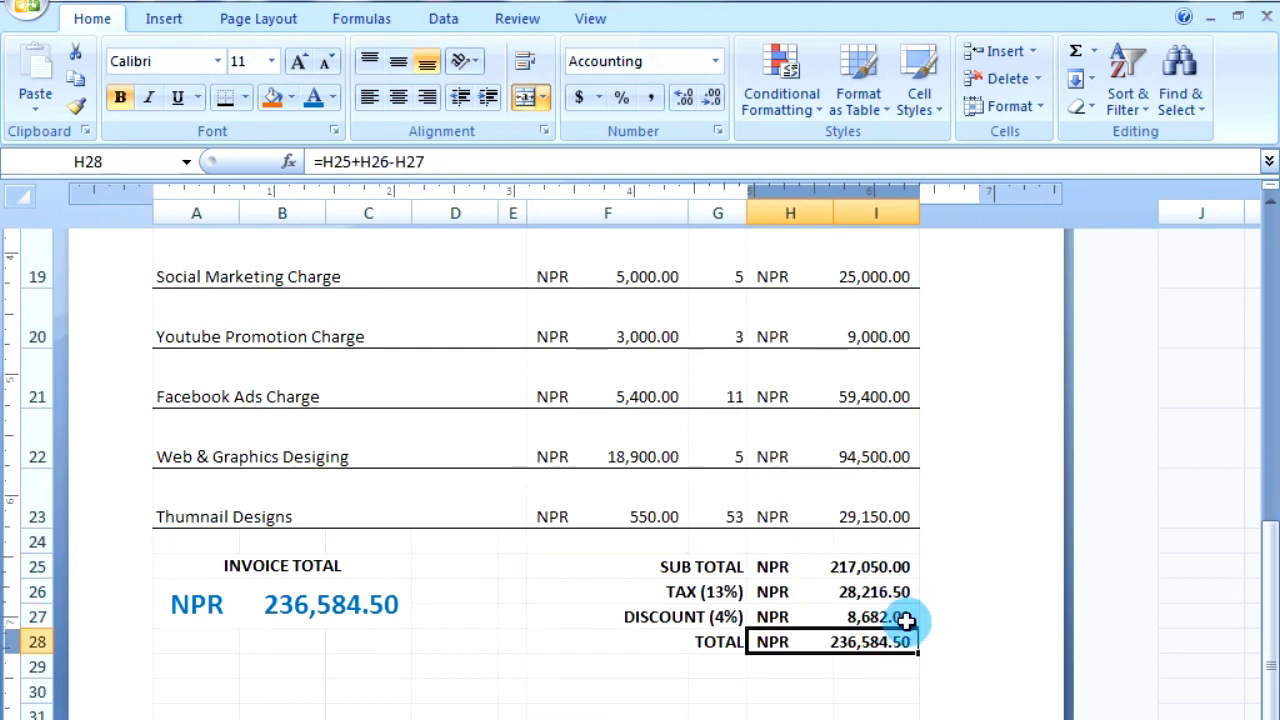
{"action": "left_click", "coordinate": [582, 670]}
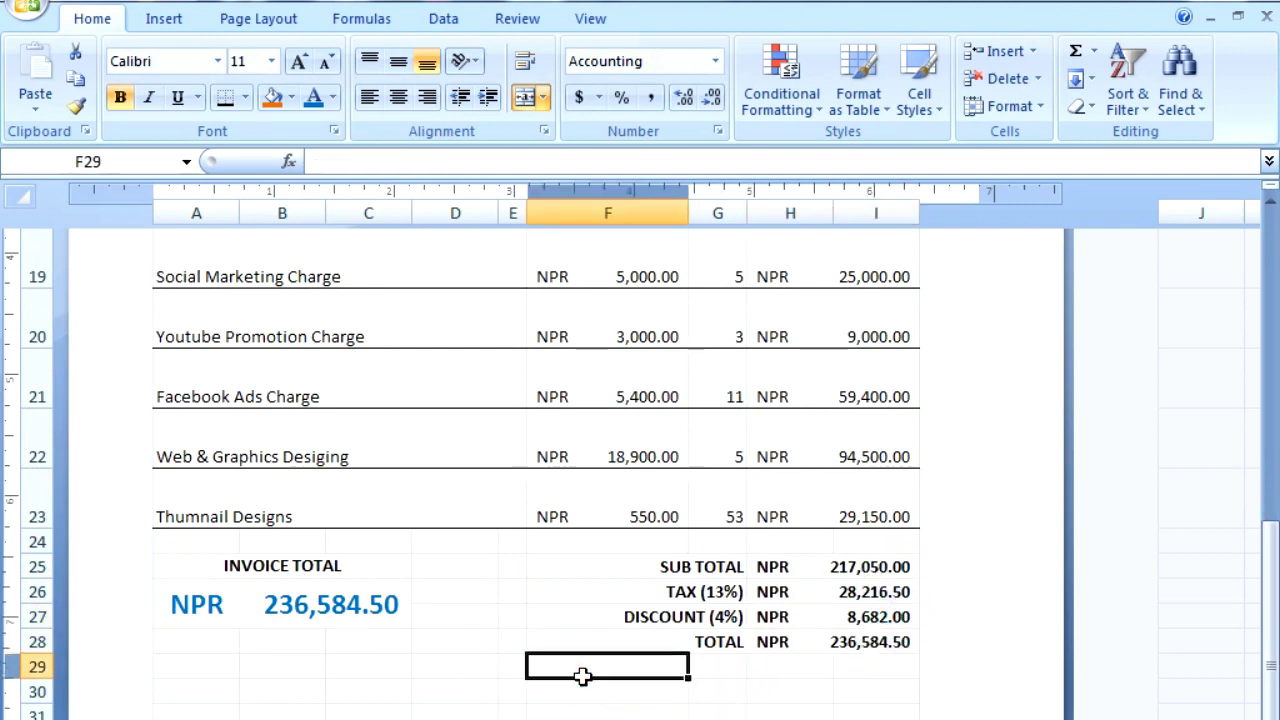
{"action": "left_click", "coordinate": [339, 662]}
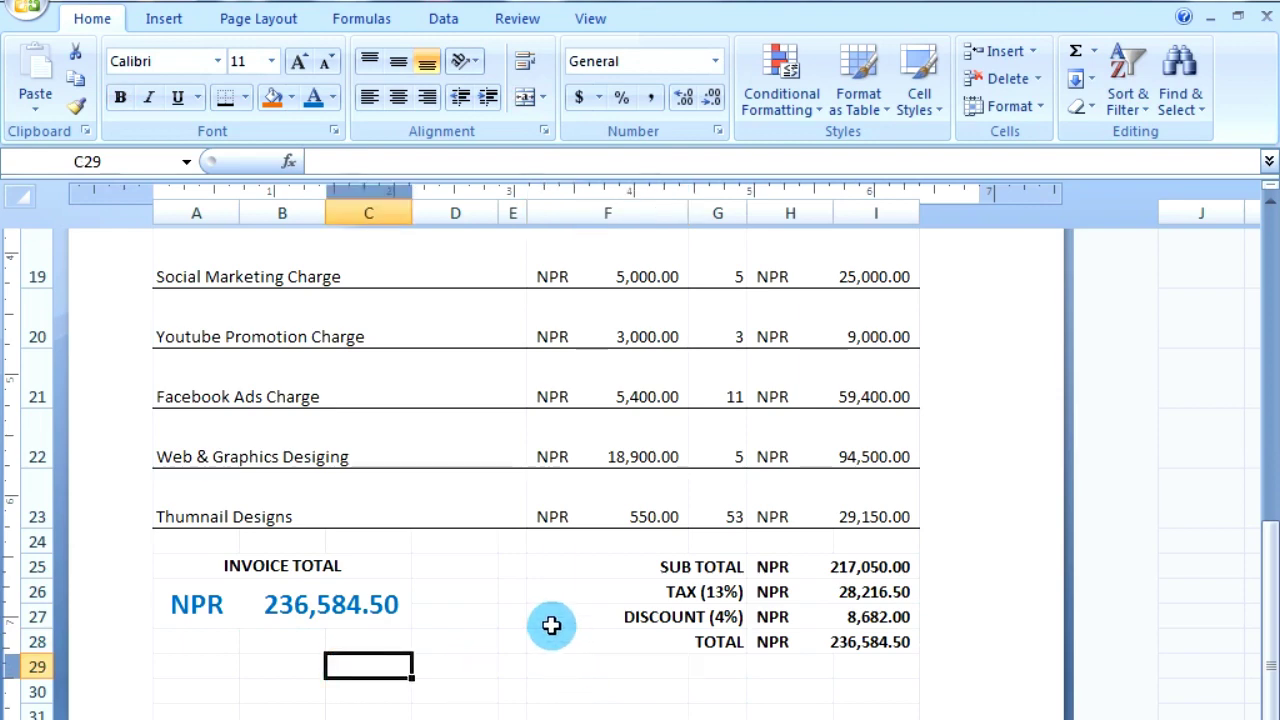
{"action": "scroll", "coordinate": [551, 625], "scroll_direction": "up", "scroll_amount": 3}
{"action": "scroll", "coordinate": [491, 610], "scroll_direction": "down", "scroll_amount": 4}
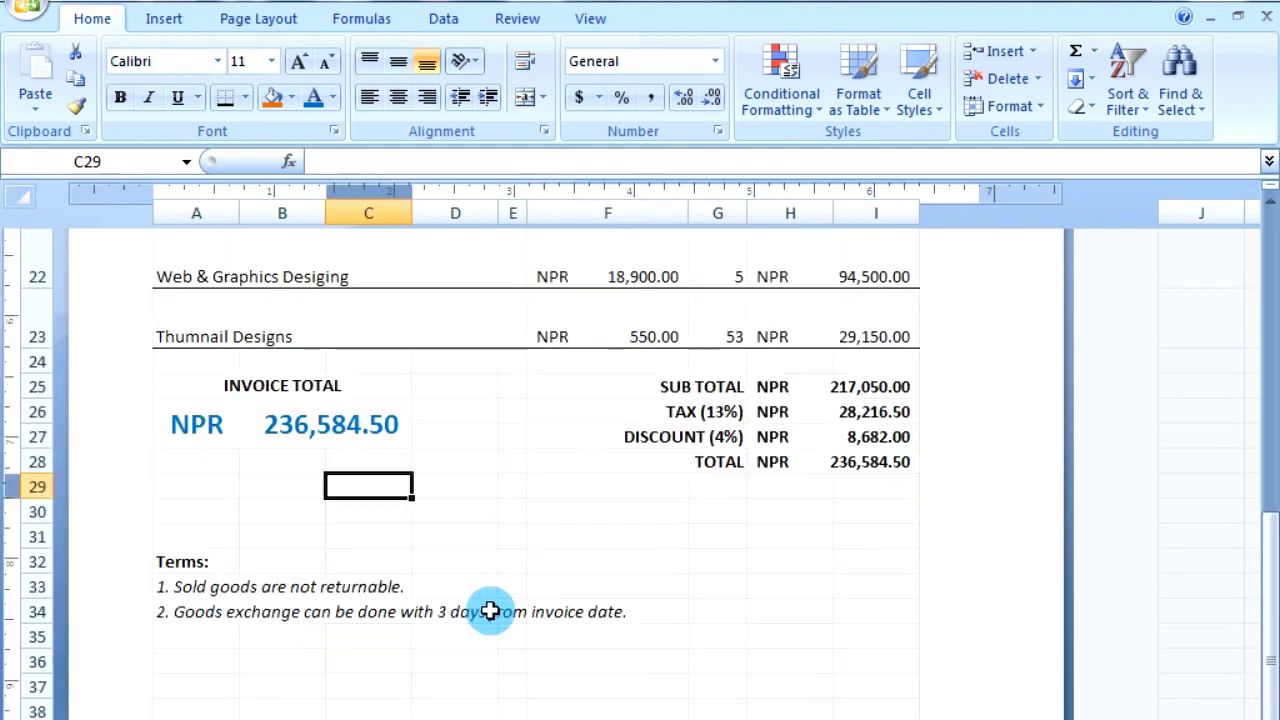
{"action": "scroll", "coordinate": [489, 610], "scroll_direction": "up", "scroll_amount": 3}
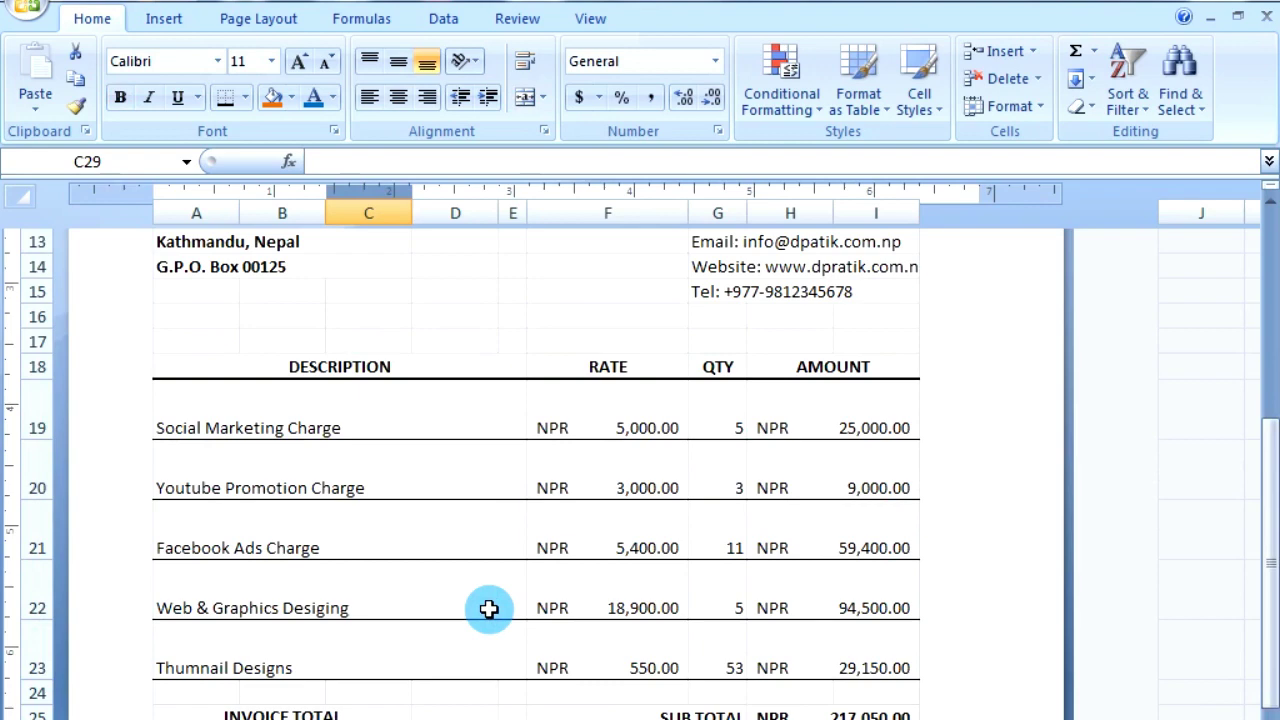
{"action": "scroll", "coordinate": [489, 610], "scroll_direction": "up", "scroll_amount": 2}
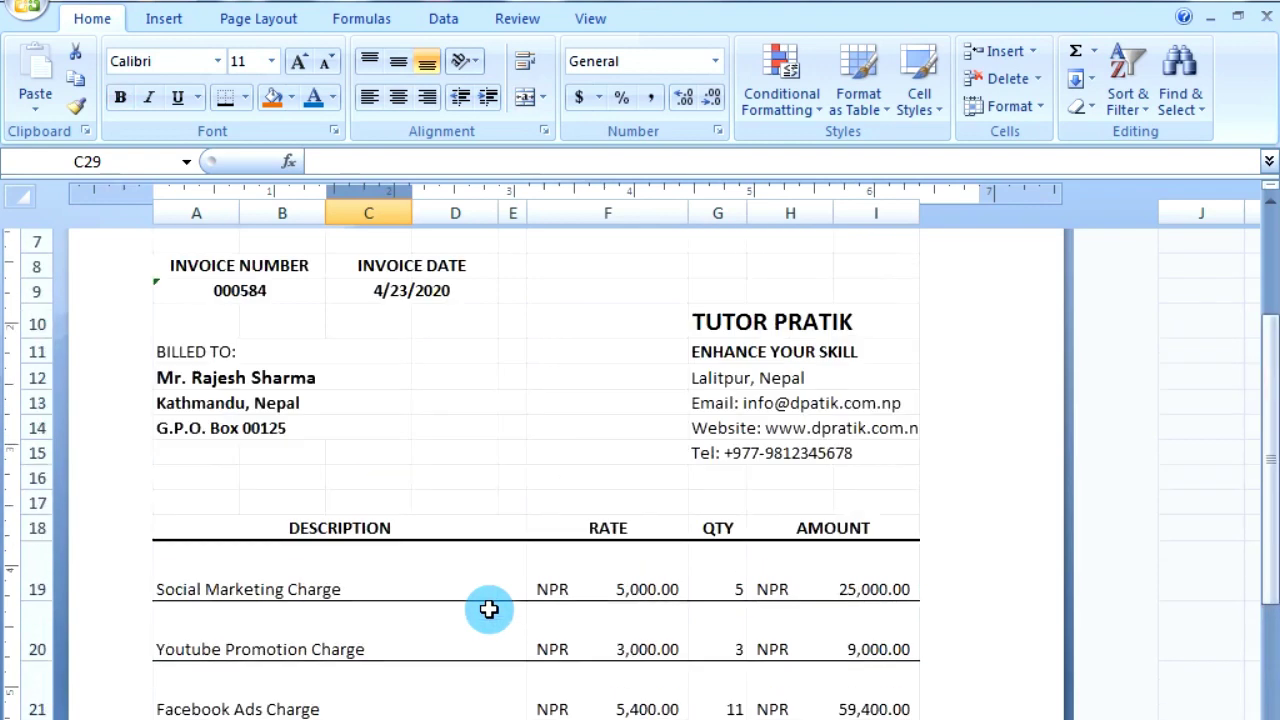
{"action": "scroll", "coordinate": [489, 610], "scroll_direction": "up", "scroll_amount": 3}
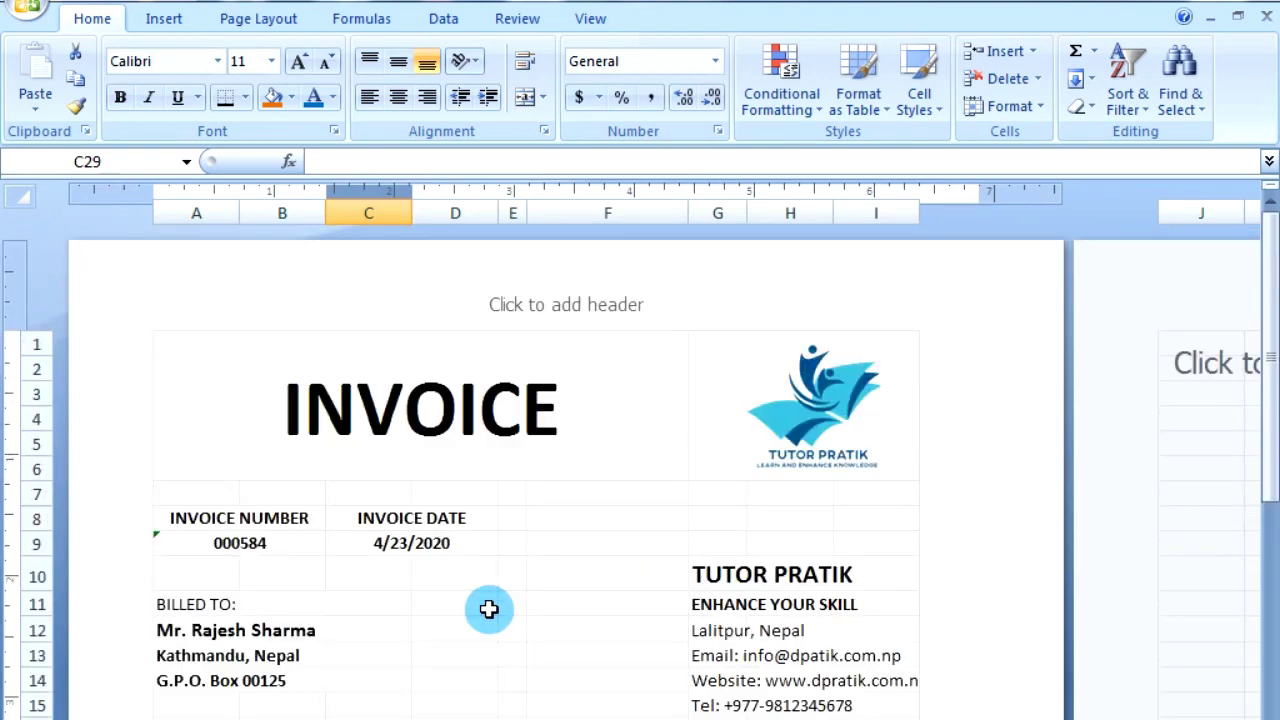
{"action": "scroll", "coordinate": [489, 610], "scroll_direction": "down", "scroll_amount": 3}
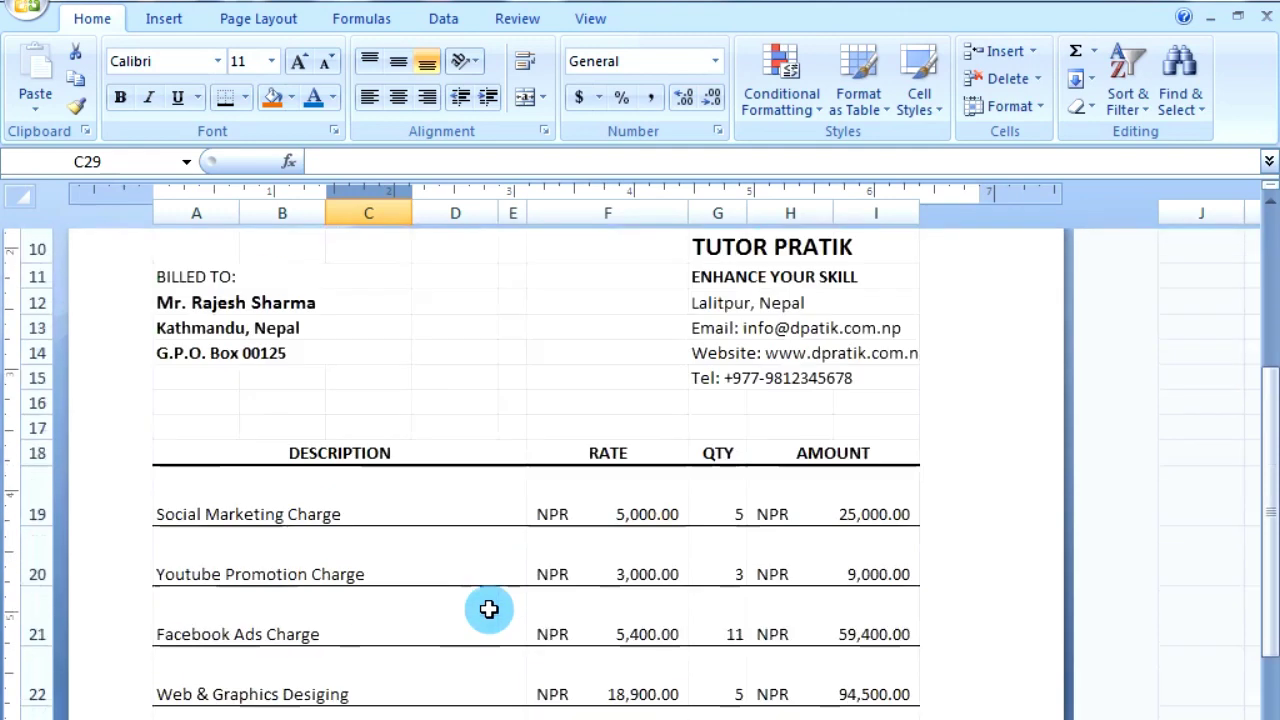
{"action": "scroll", "coordinate": [489, 608], "scroll_direction": "down", "scroll_amount": 3}
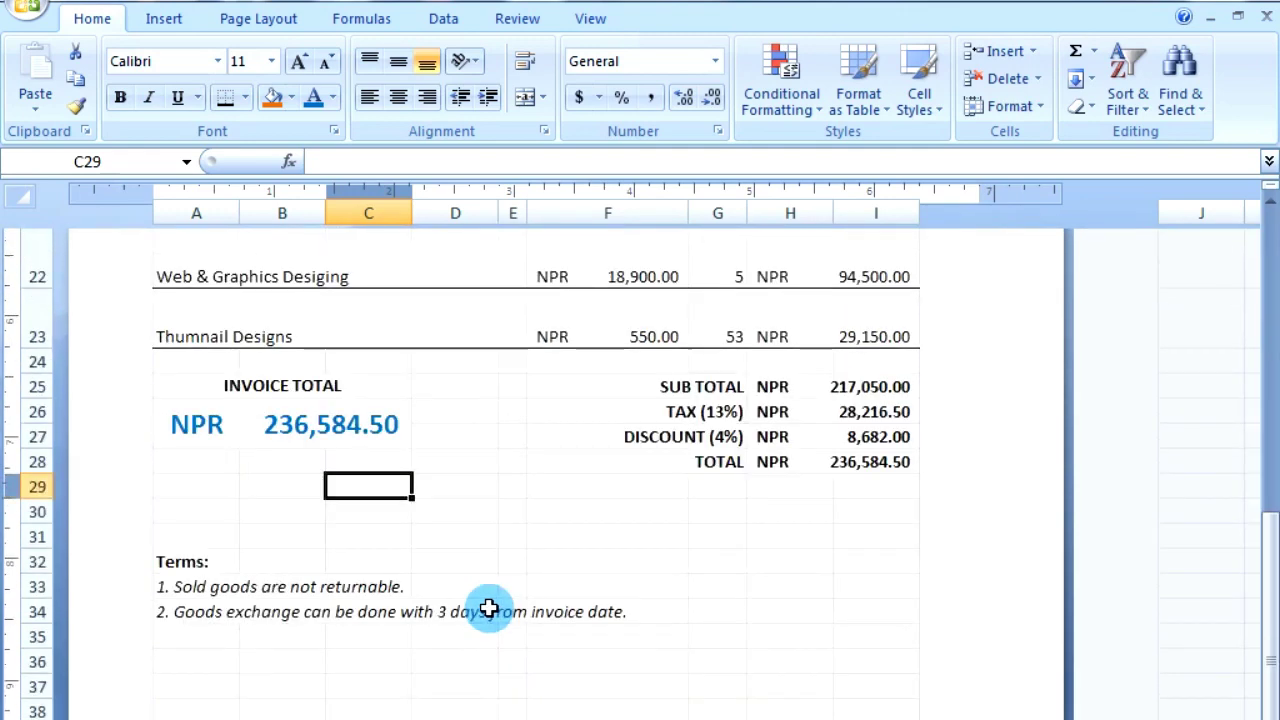
{"action": "scroll", "coordinate": [489, 608], "scroll_direction": "down", "scroll_amount": 3}
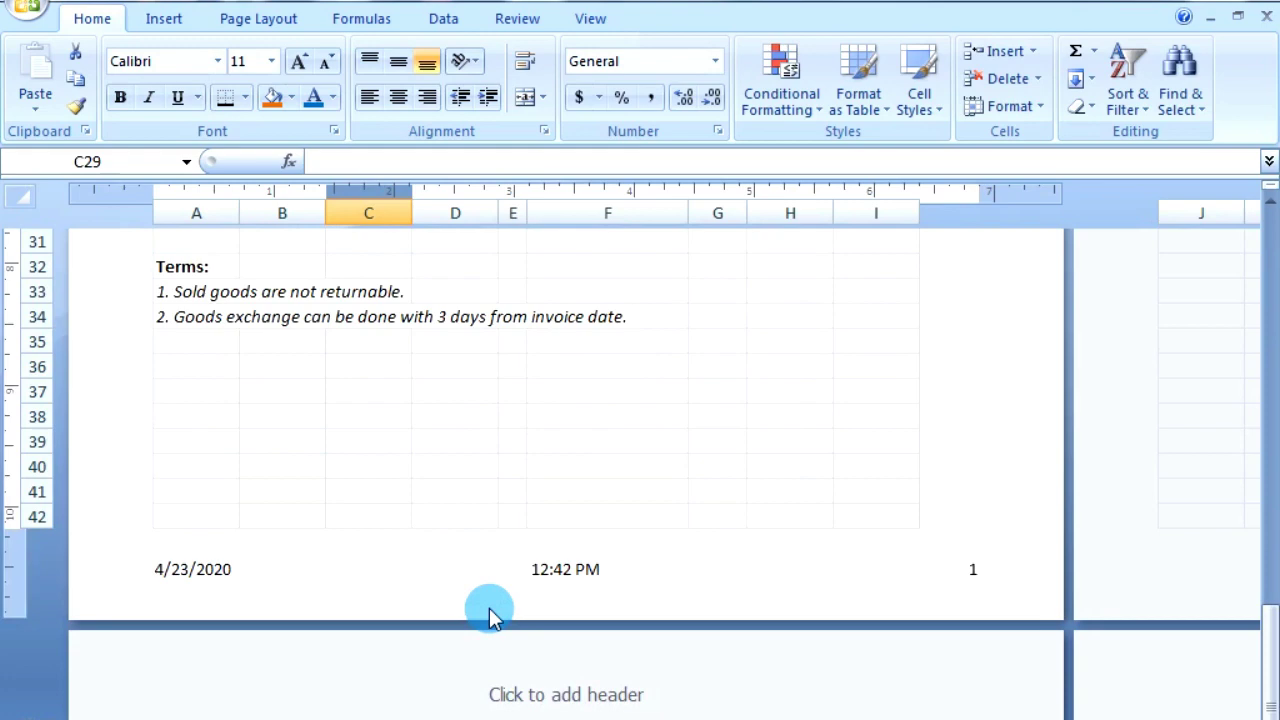
{"action": "scroll", "coordinate": [489, 608], "scroll_direction": "up", "scroll_amount": 3}
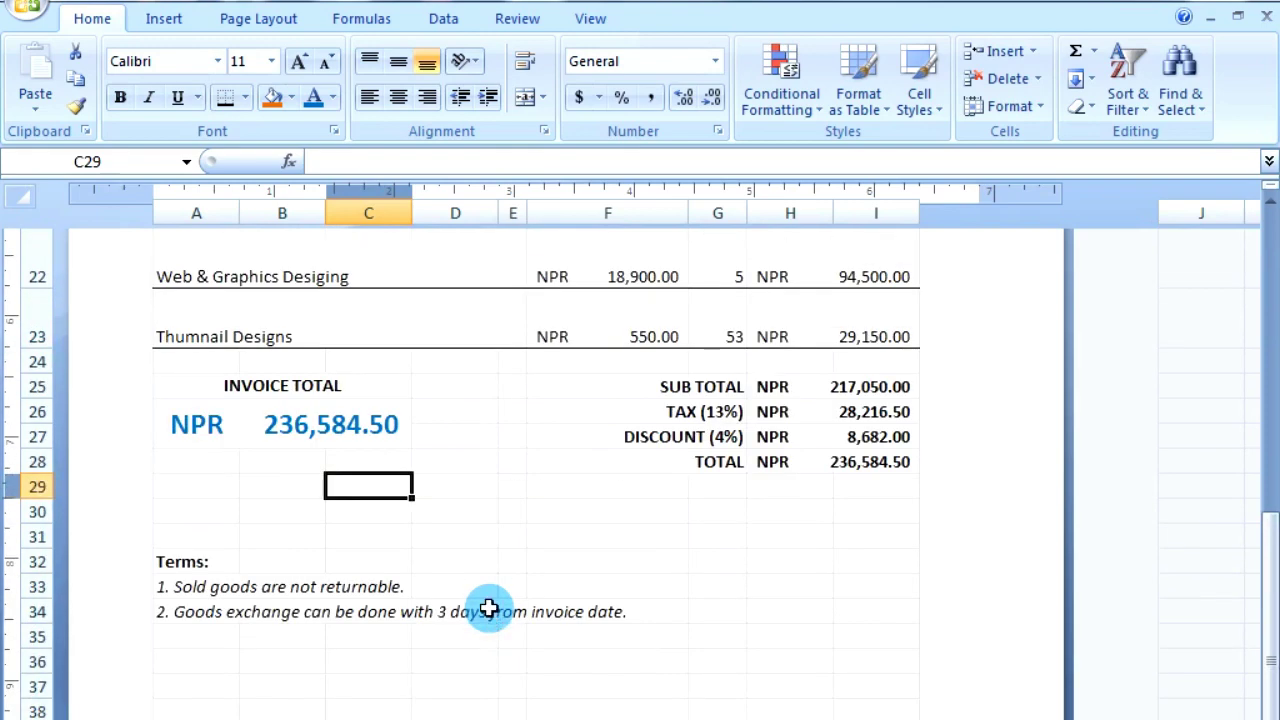
{"action": "scroll", "coordinate": [489, 608], "scroll_direction": "up", "scroll_amount": 4}
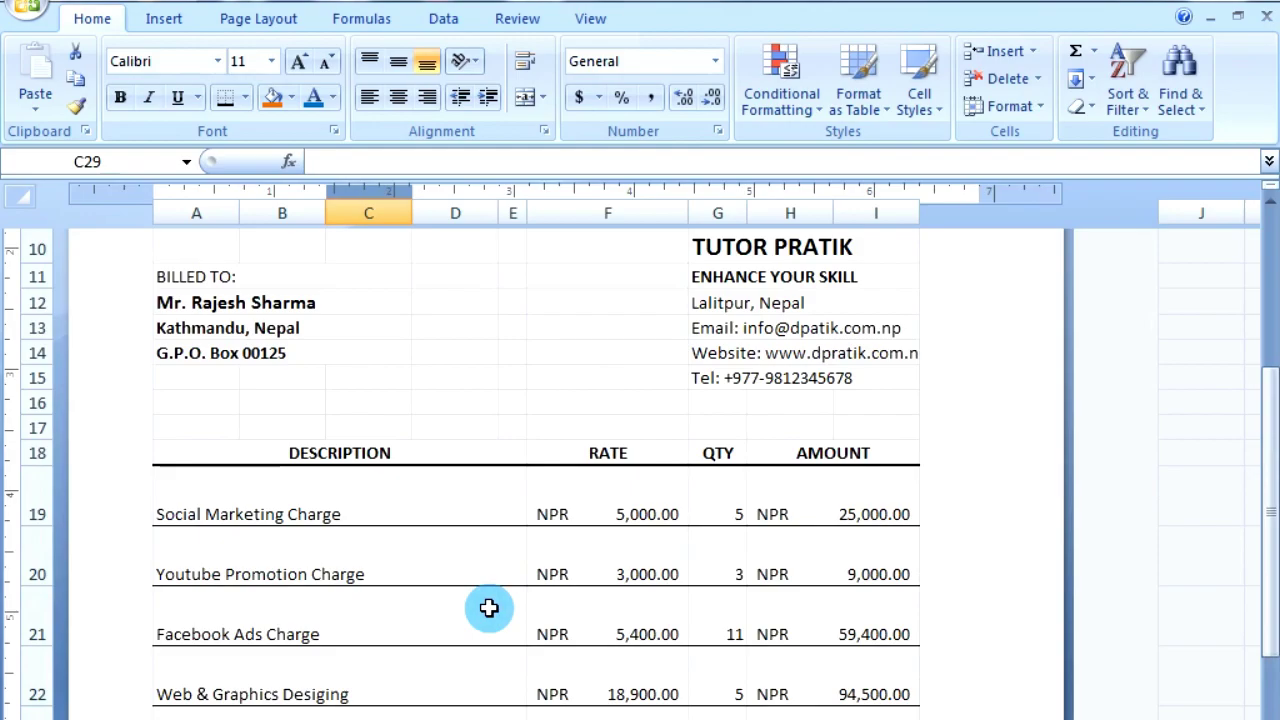